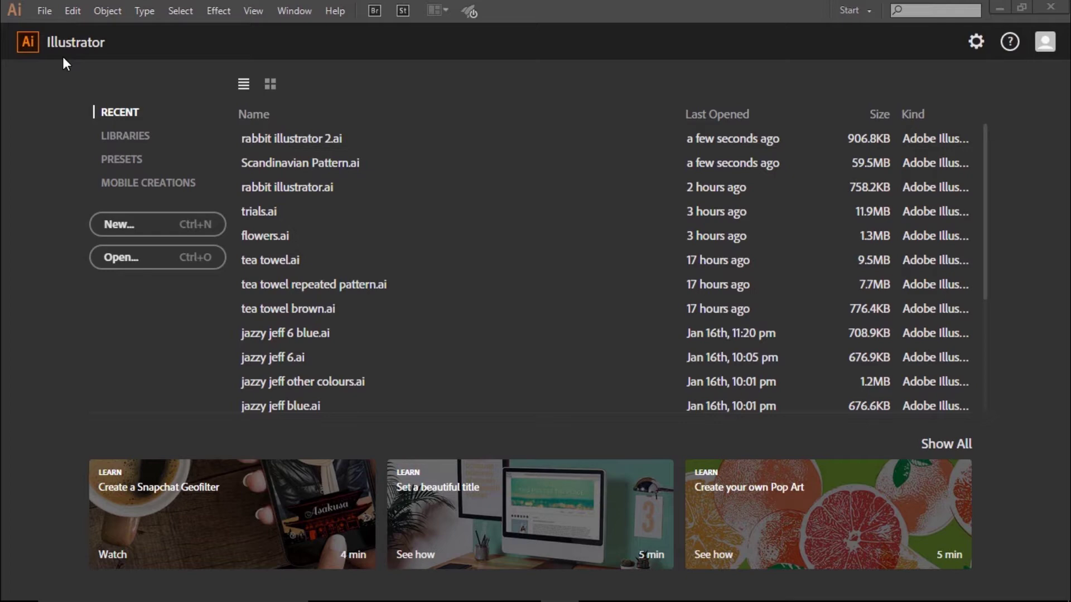
- Create a new document named "Scandanvia Pattern" with a width and height of 2000 px
click(45, 11)
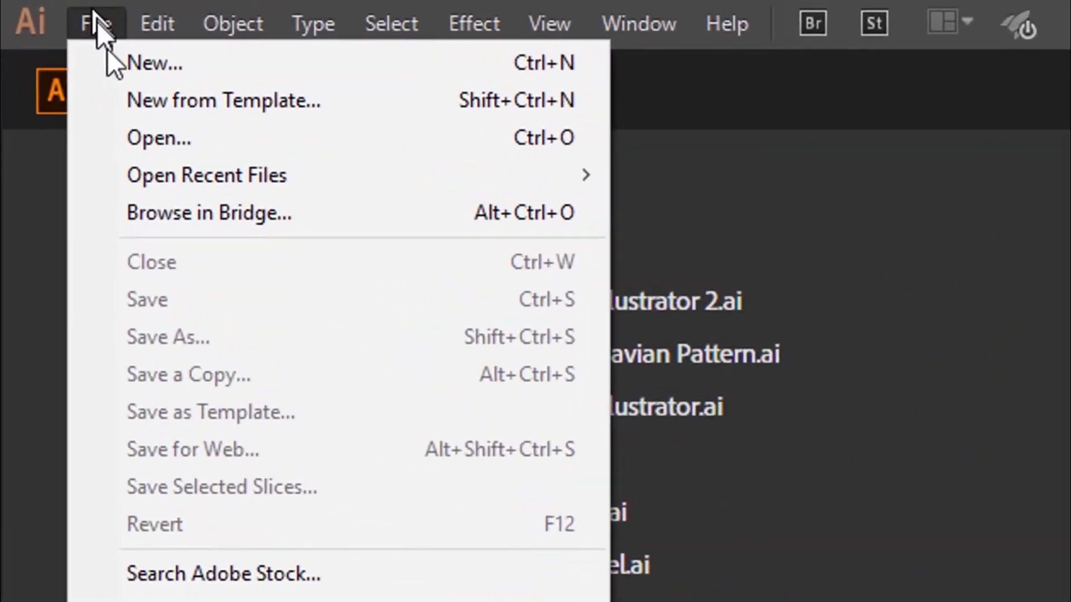
click(115, 64)
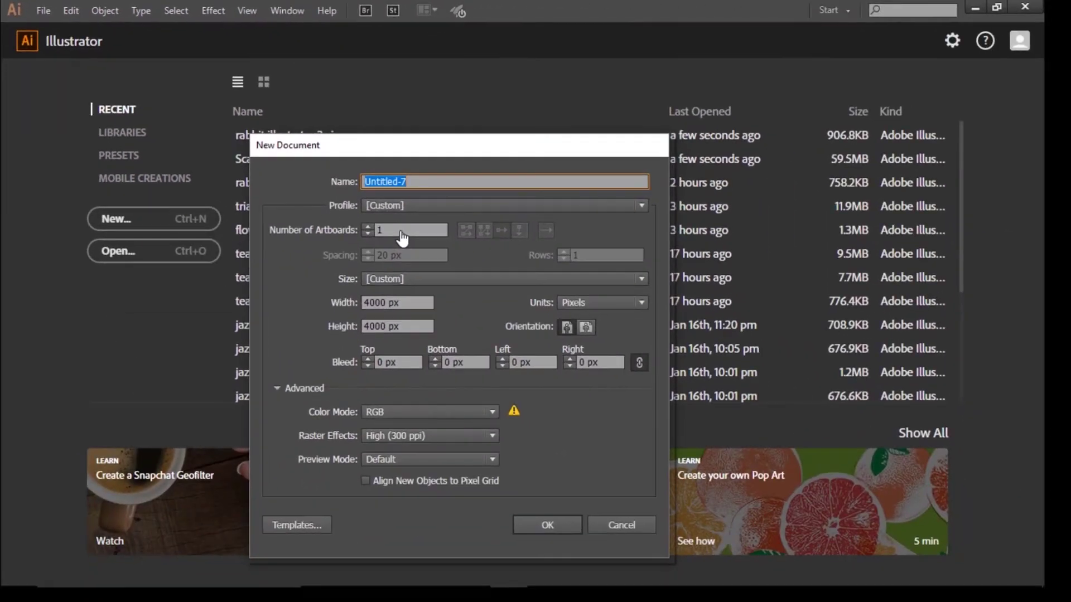
text(Scandanvia Pattern)
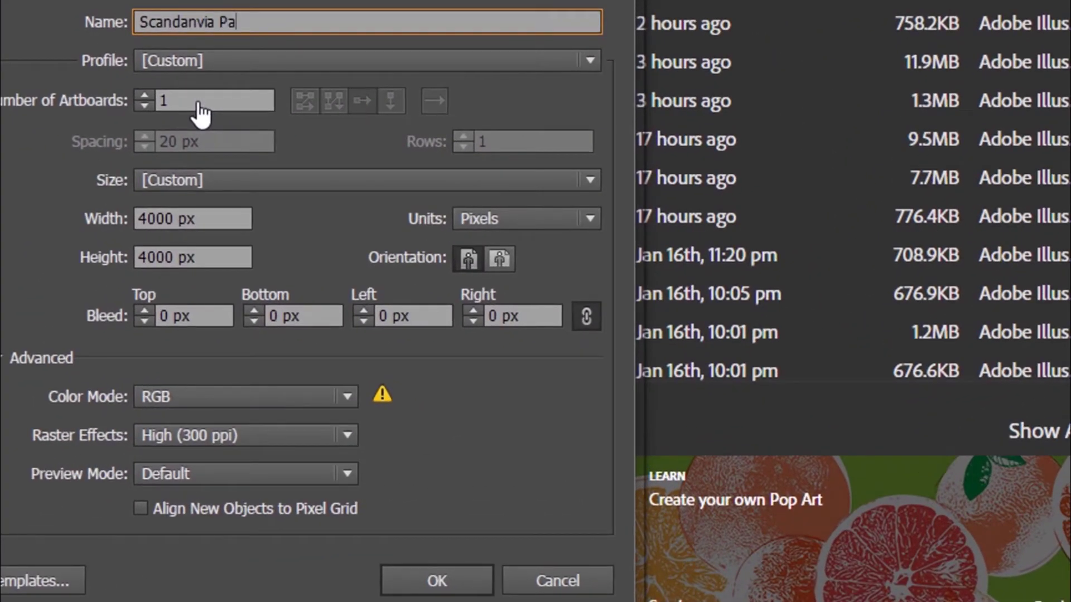
drag(146, 218, 6, 243)
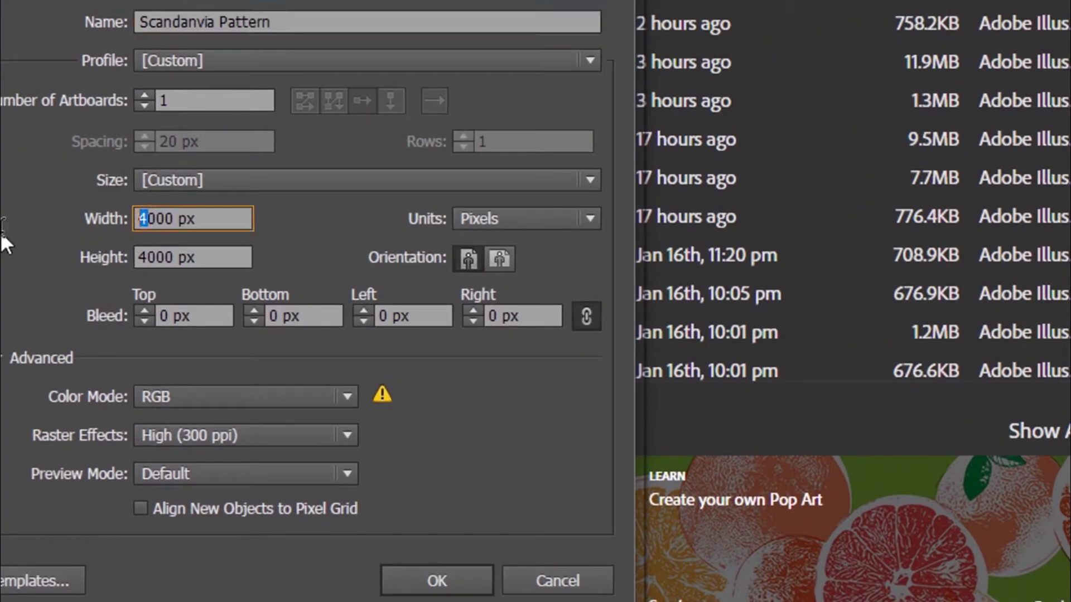
drag(147, 258, 88, 247)
text(2)
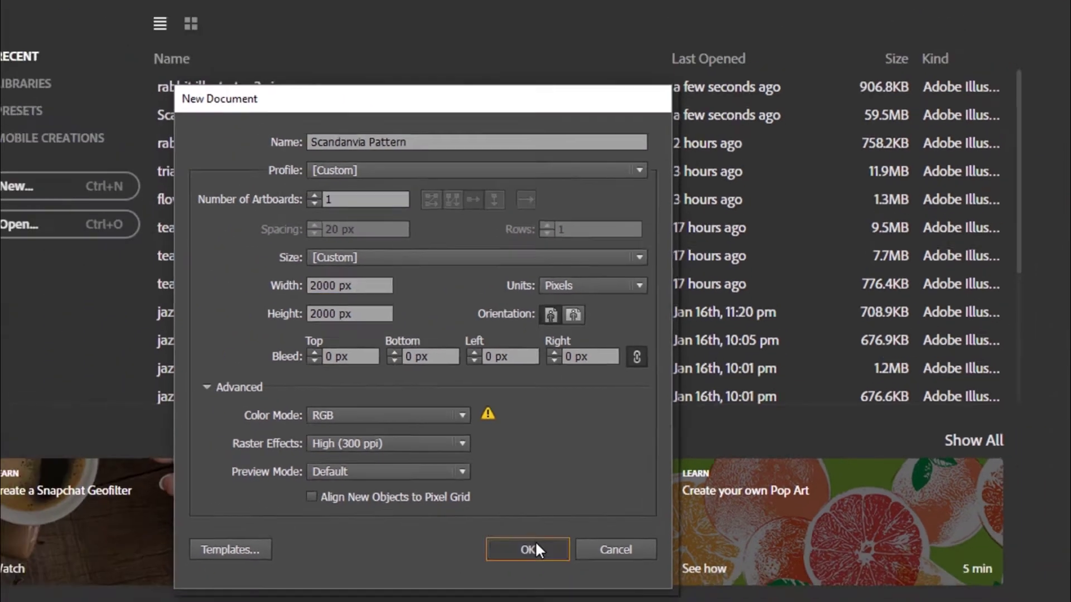
click(437, 580)
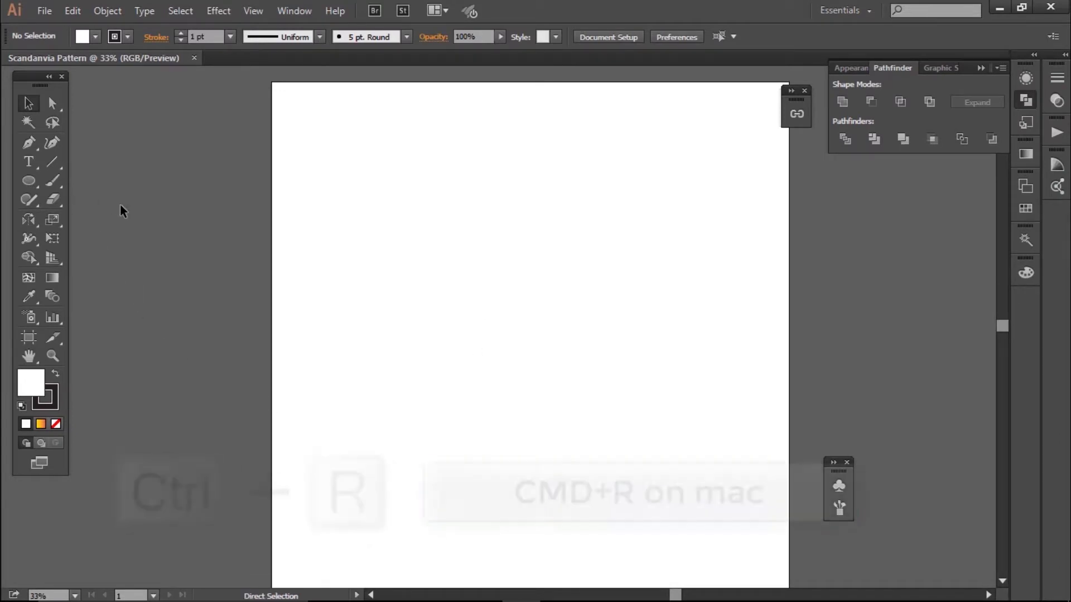
- Show the rulers and turn a vertical line about 630 px long in the artboard's upper-left area into a guide
key(ctrl+r)
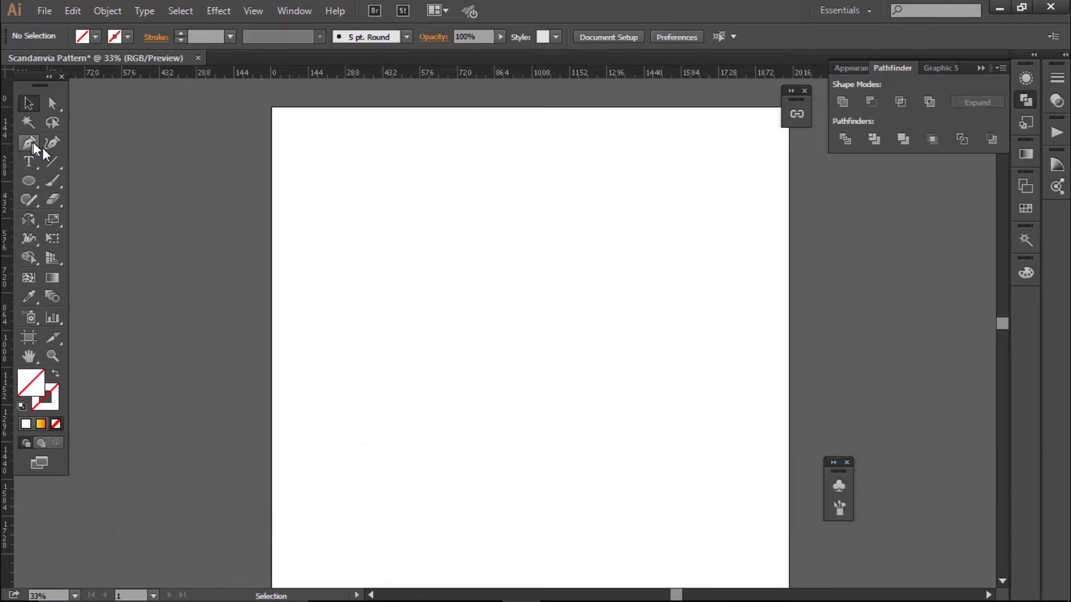
click(52, 162)
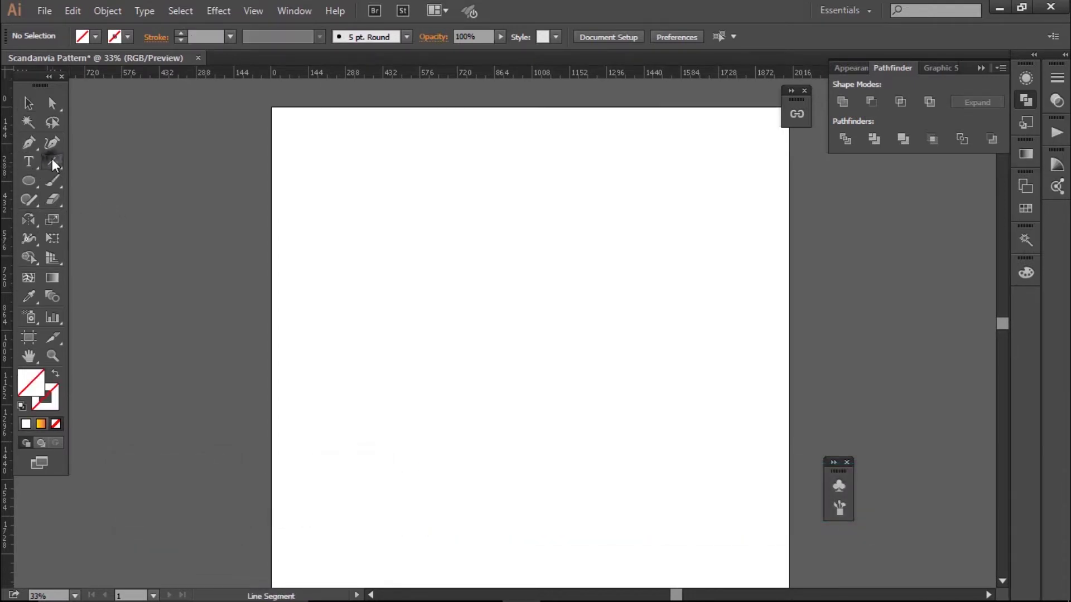
drag(375, 146, 374, 308)
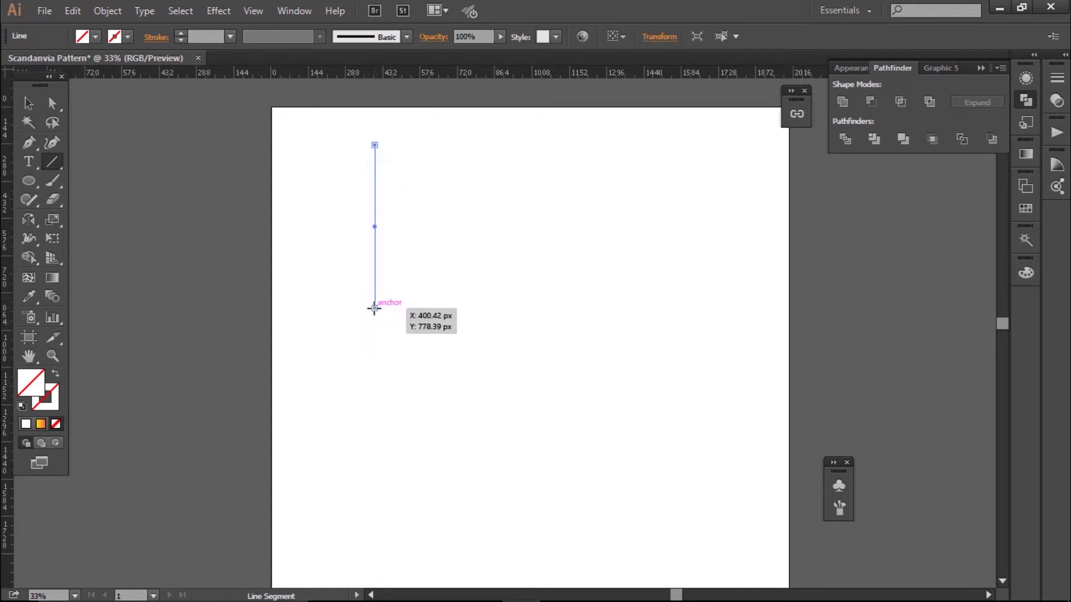
click(29, 106)
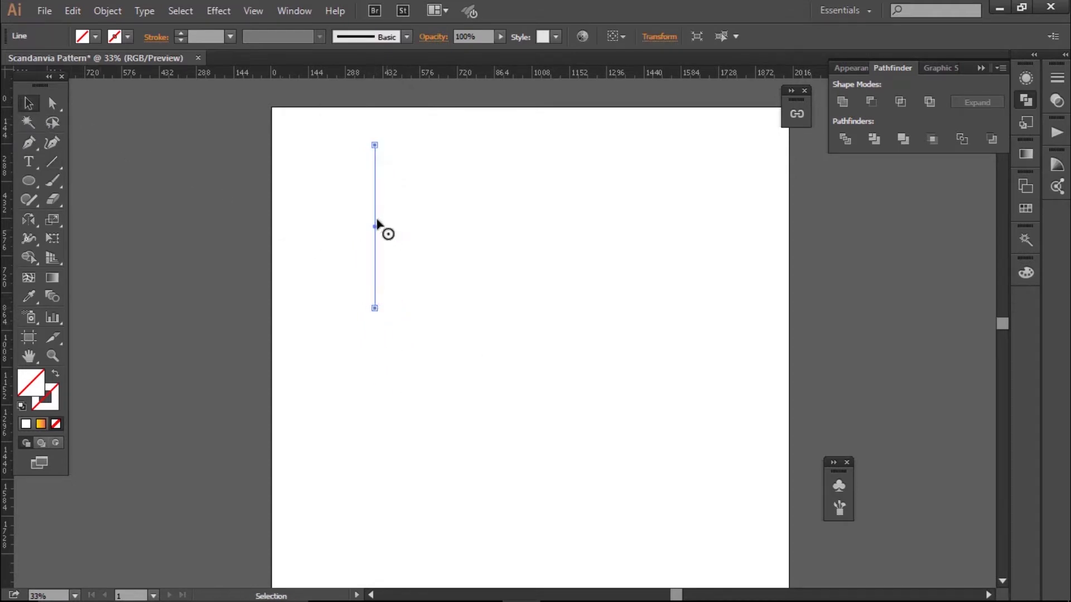
right_click(376, 223)
click(430, 411)
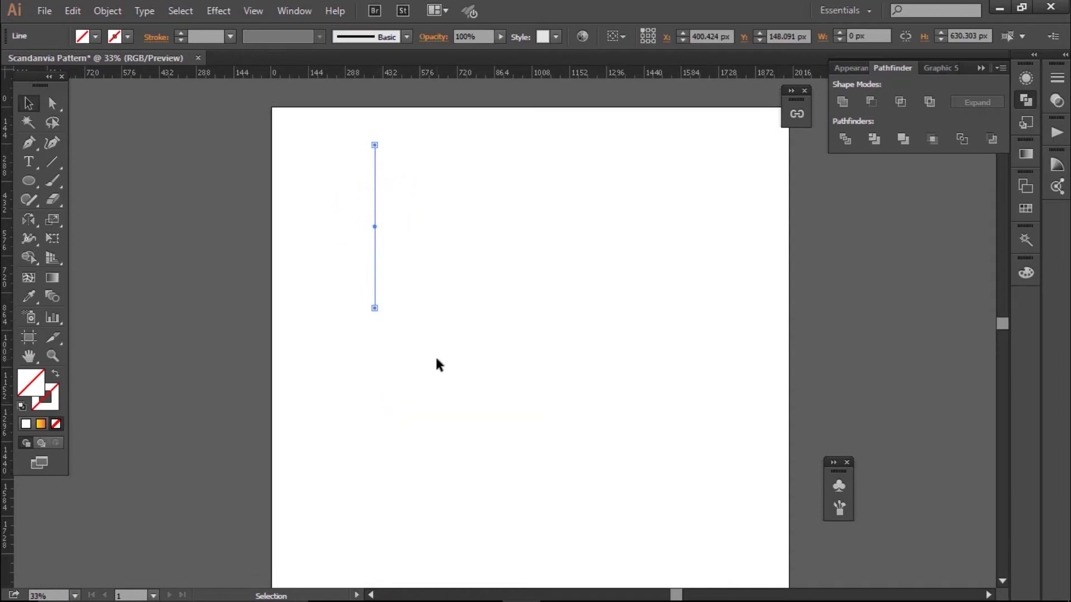
- Draw a closed half-leaf about 455 px tall with the Pen tool, its straight edge on the guide and its curve bulging left
click(29, 143)
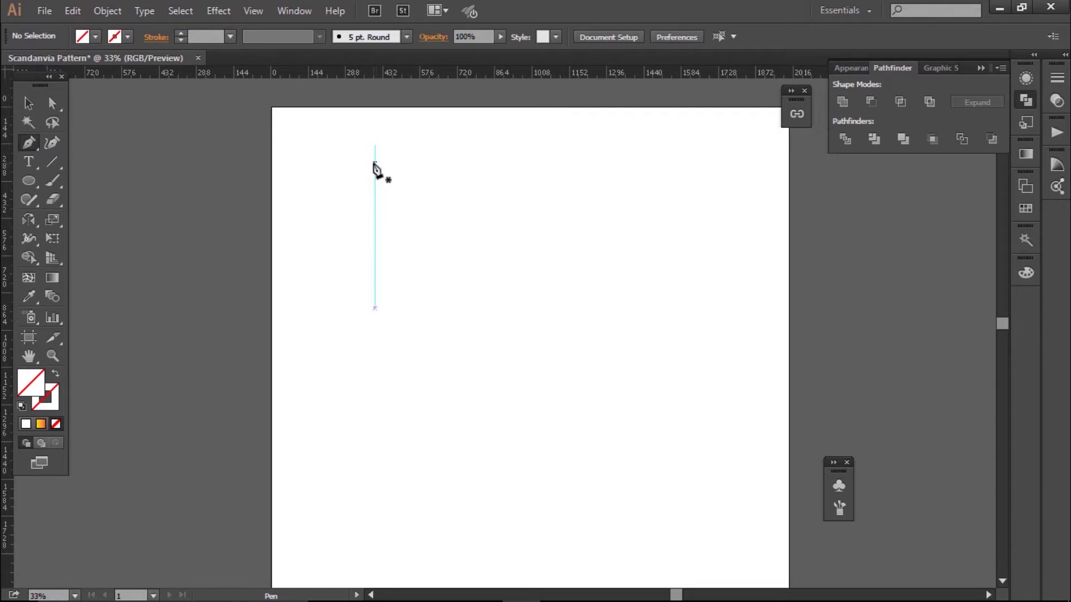
click(375, 162)
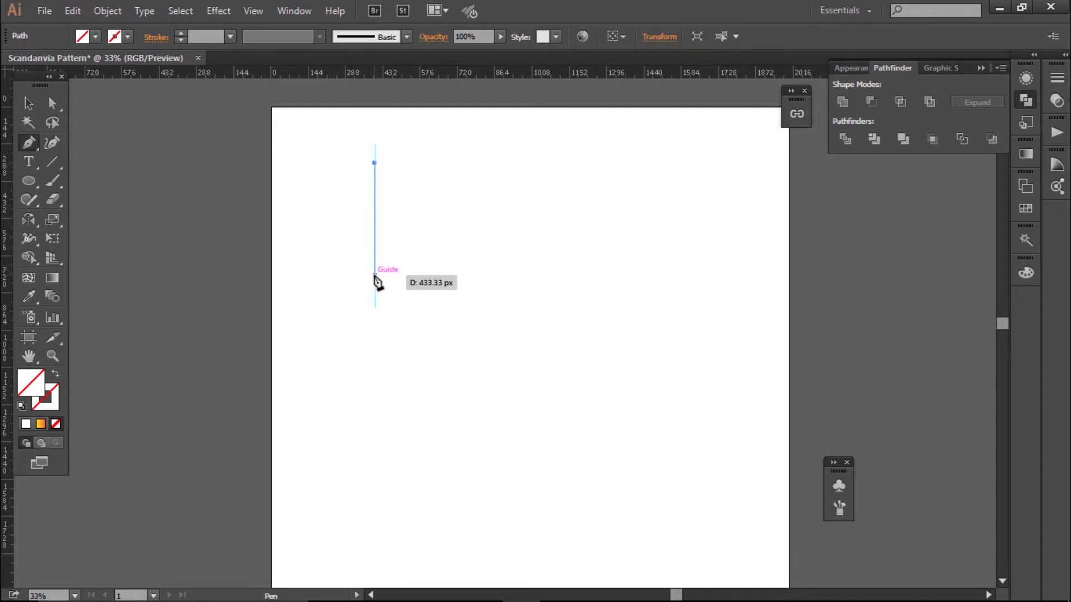
click(375, 282)
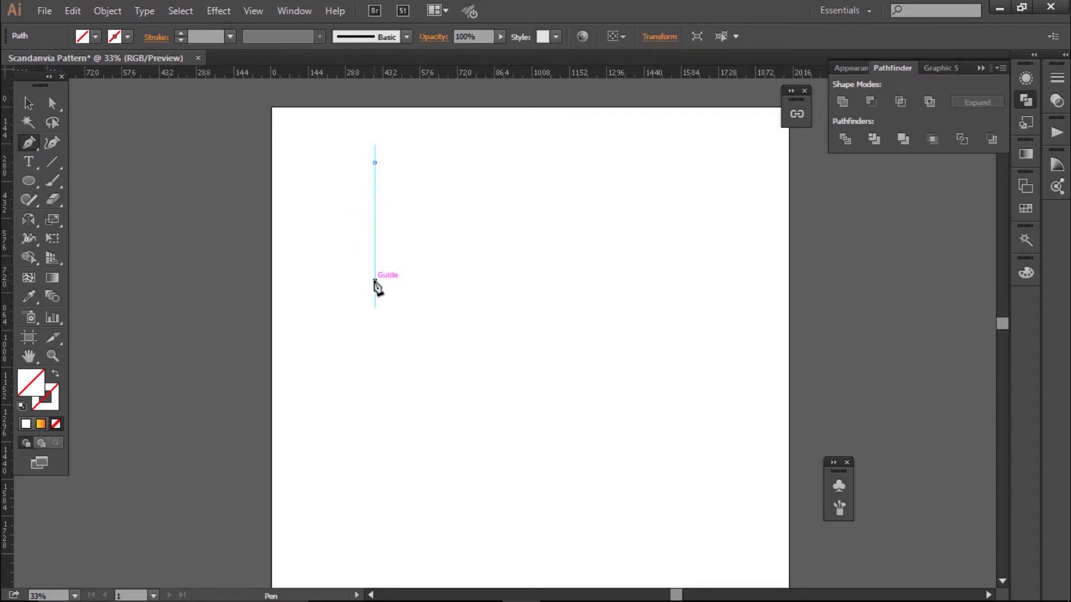
drag(375, 281, 429, 341)
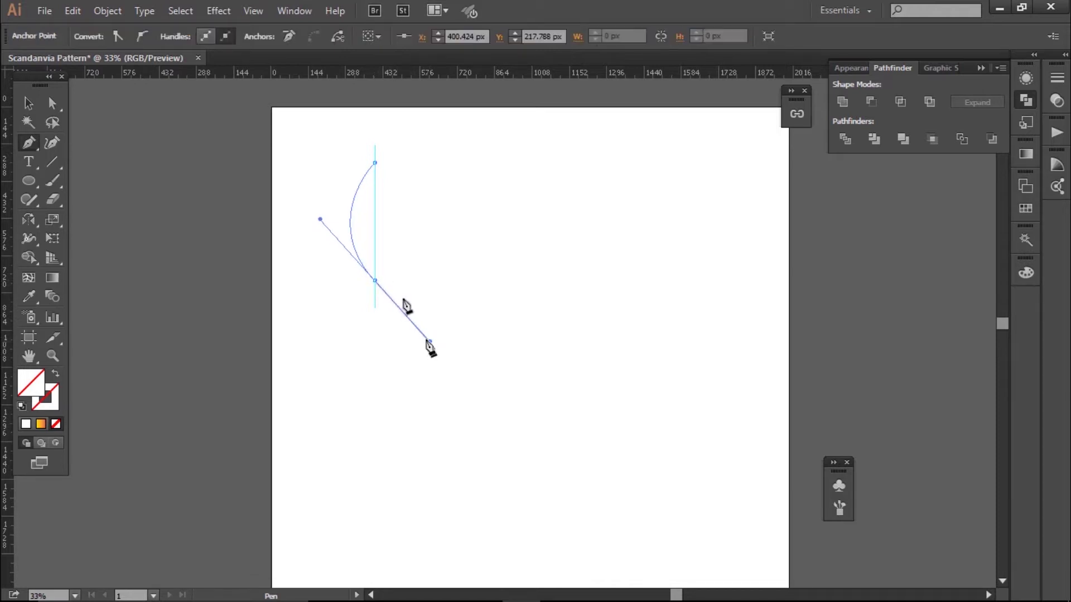
key(Escape)
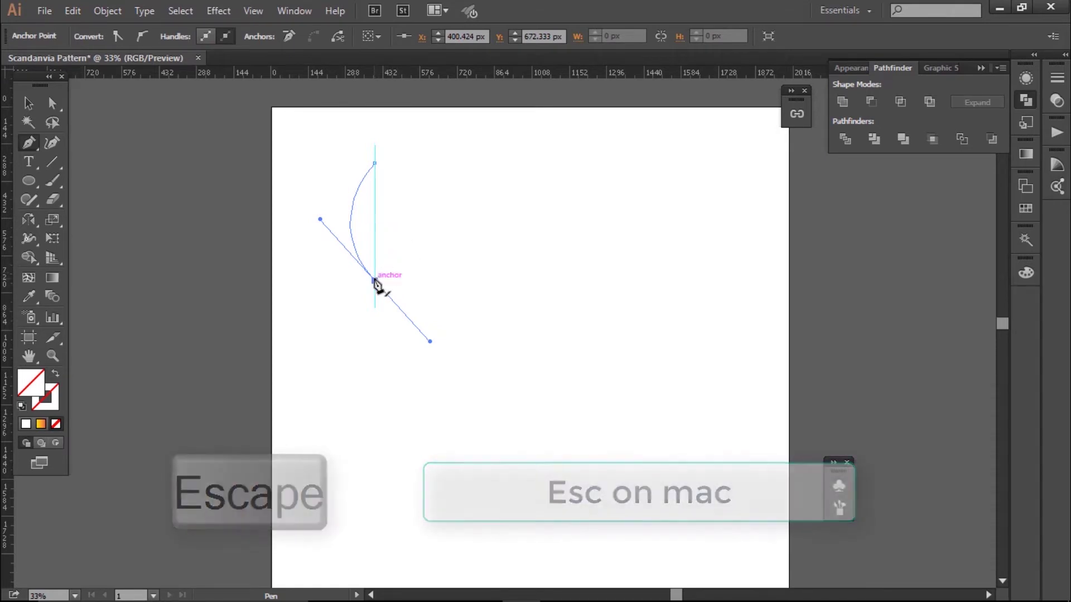
click(375, 281)
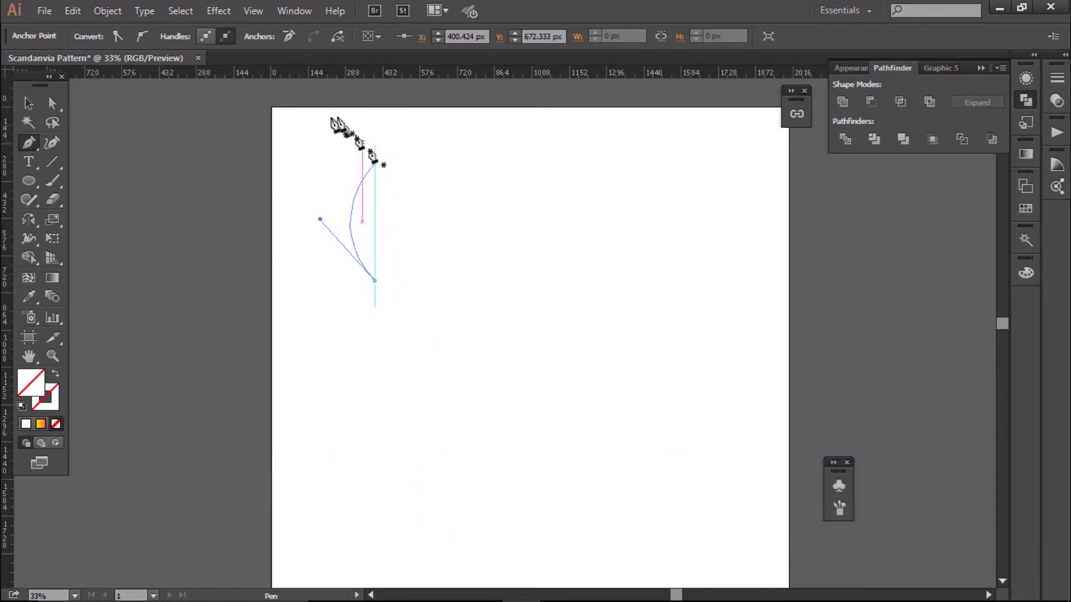
click(375, 163)
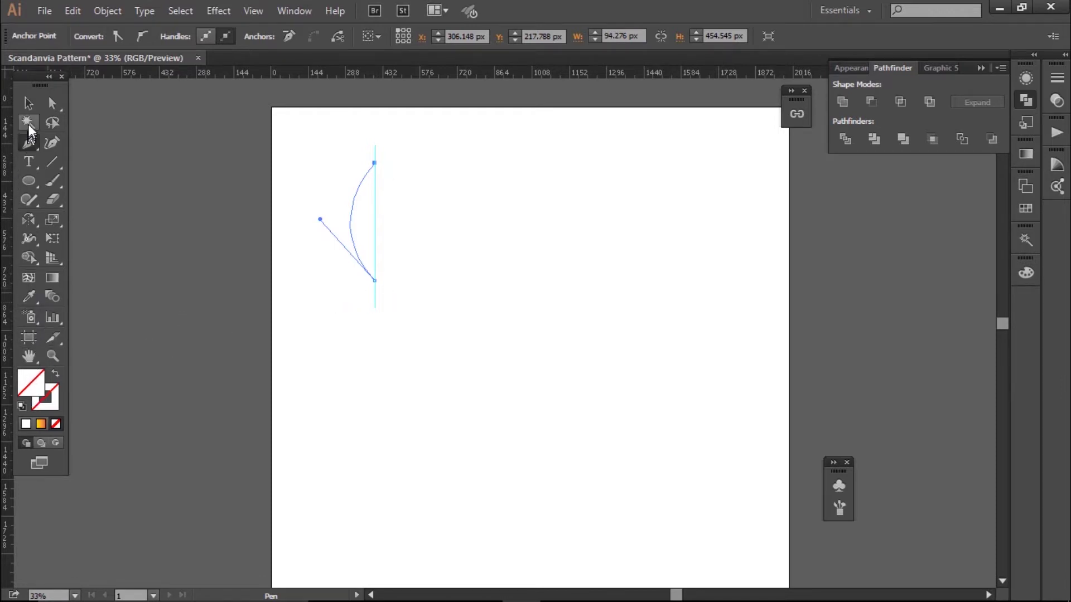
- Fill the half-leaf with a dark slate blue
click(28, 105)
double_click(28, 387)
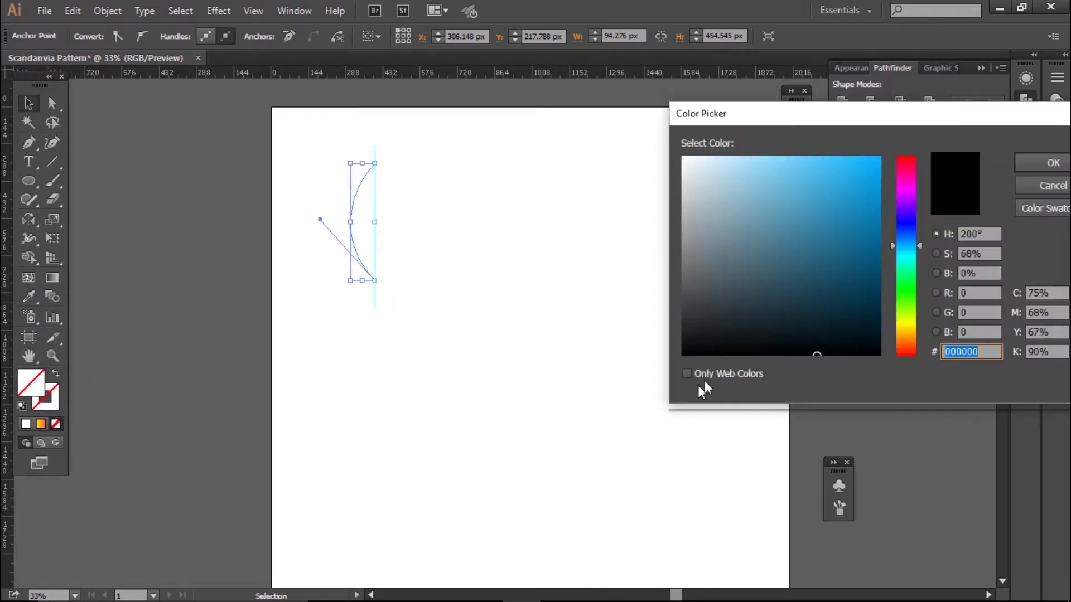
mouse_move(809, 309)
mouse_down()
mouse_move(717, 327)
mouse_move(740, 356)
mouse_up()
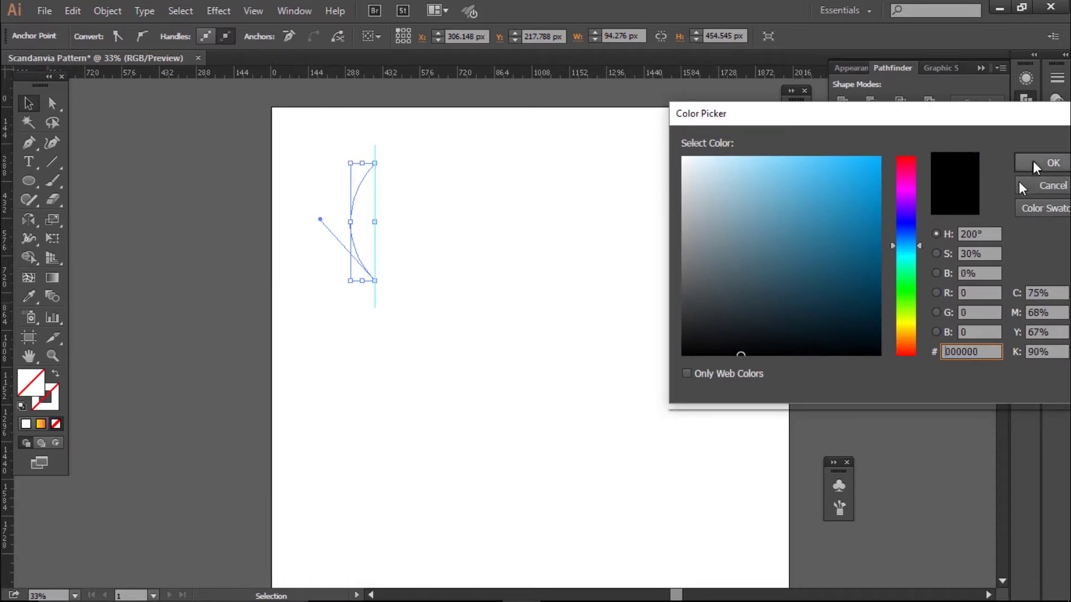
click(765, 276)
click(1050, 162)
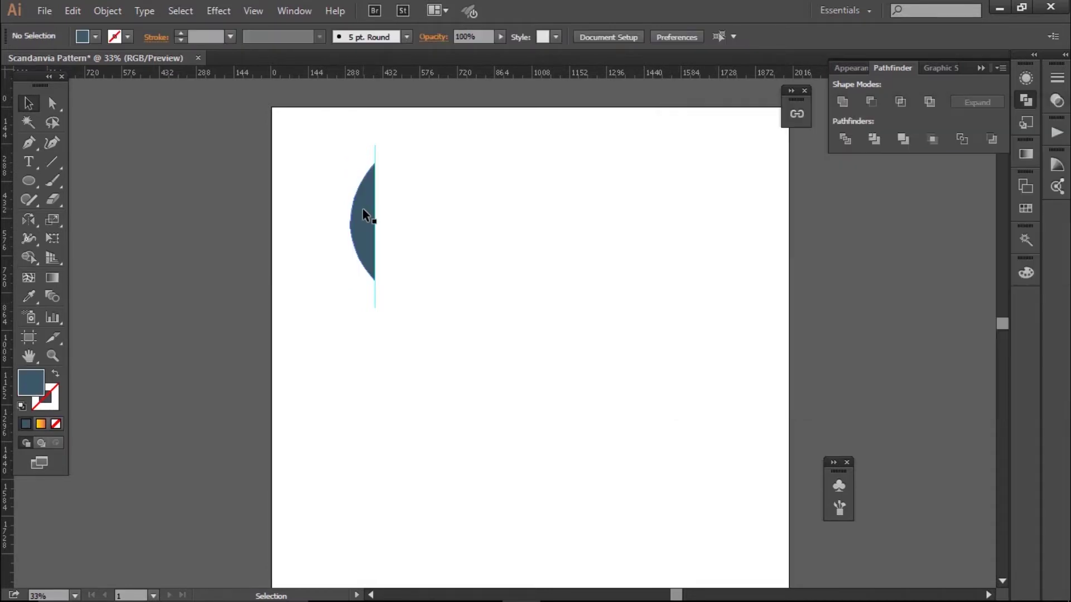
- Reflect a copy of the half-leaf across the vertical guide to complete the leaf shape
click(363, 210)
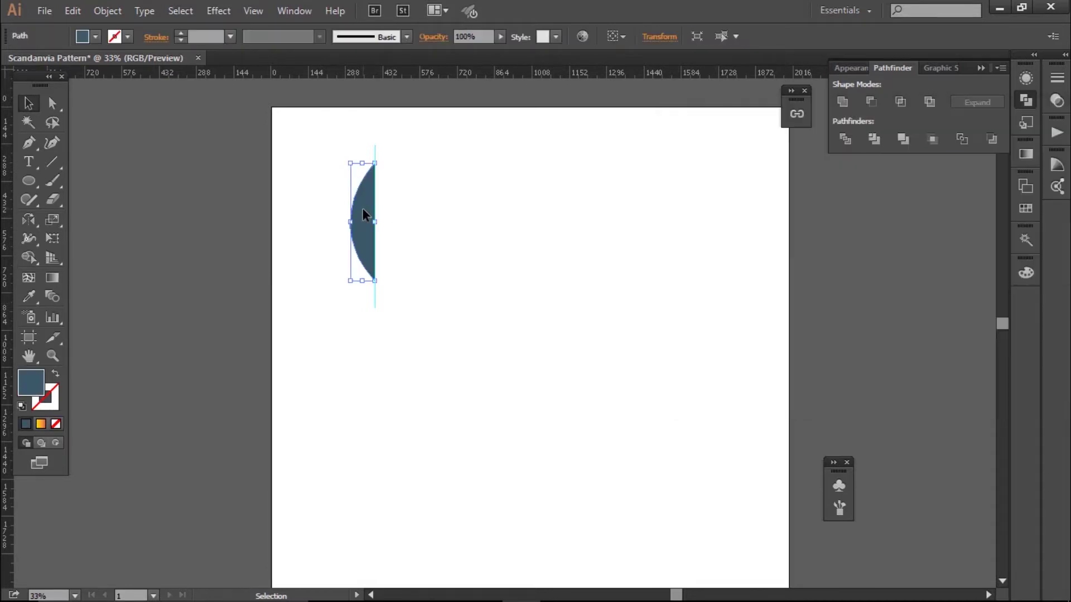
key(o)
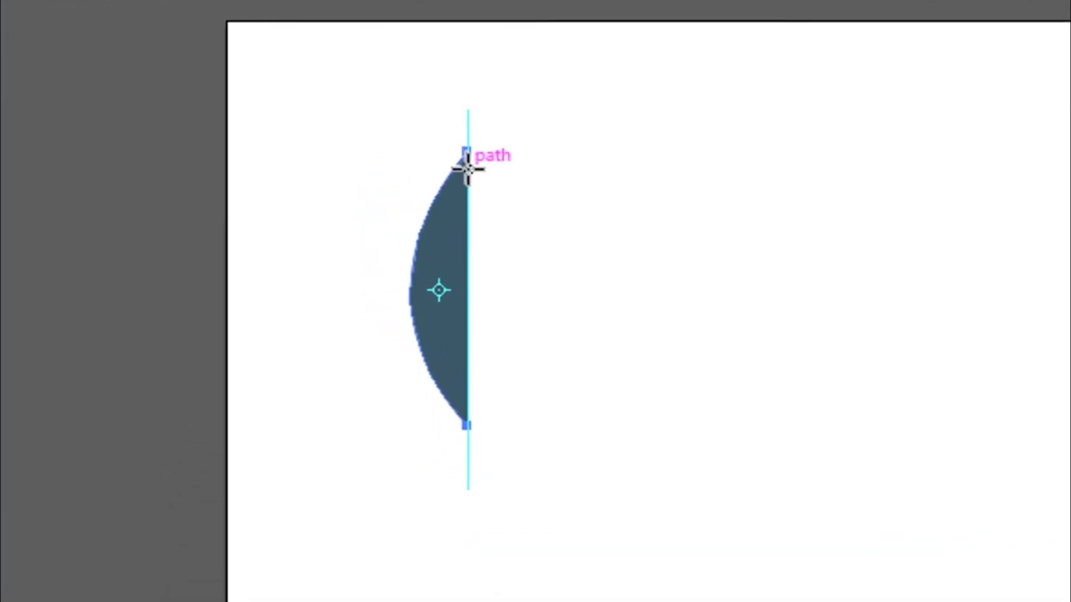
click(467, 168)
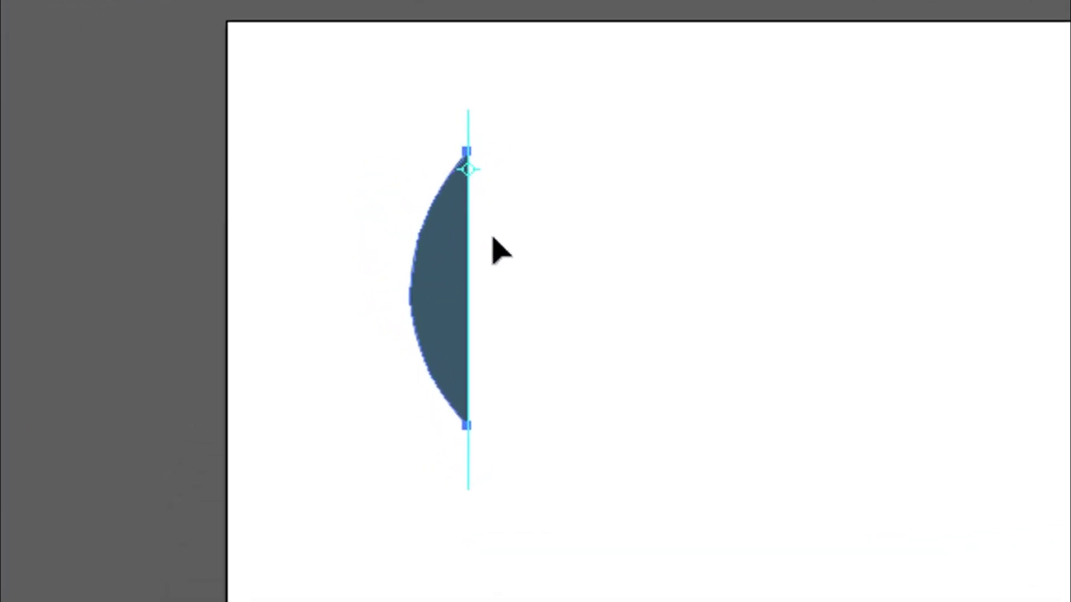
key(alt)
alt+click(469, 257)
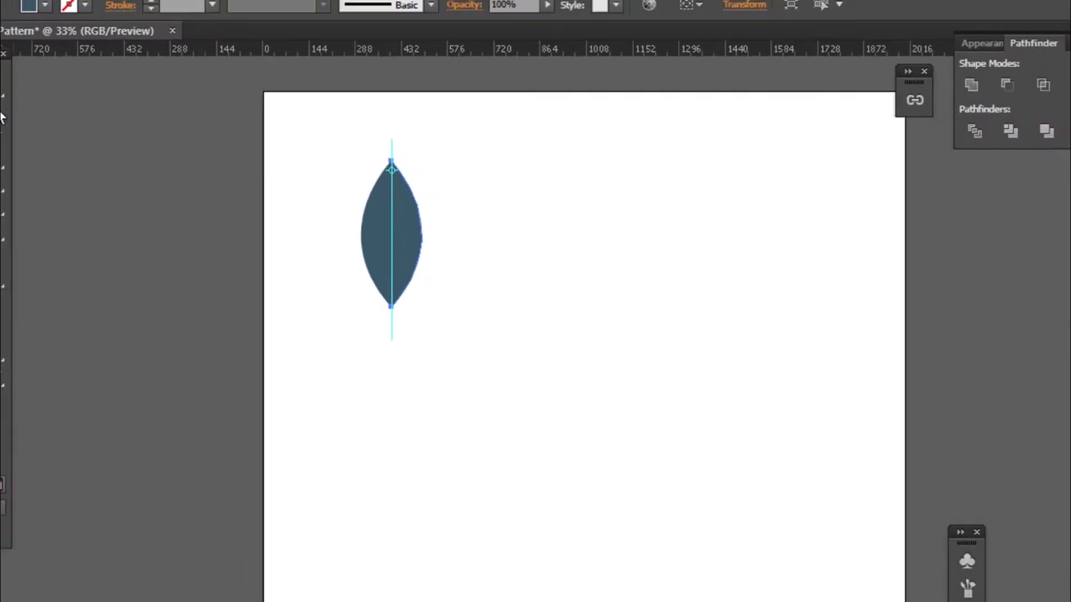
- Fill the right half of the leaf with a darker, near-black navy
click(29, 103)
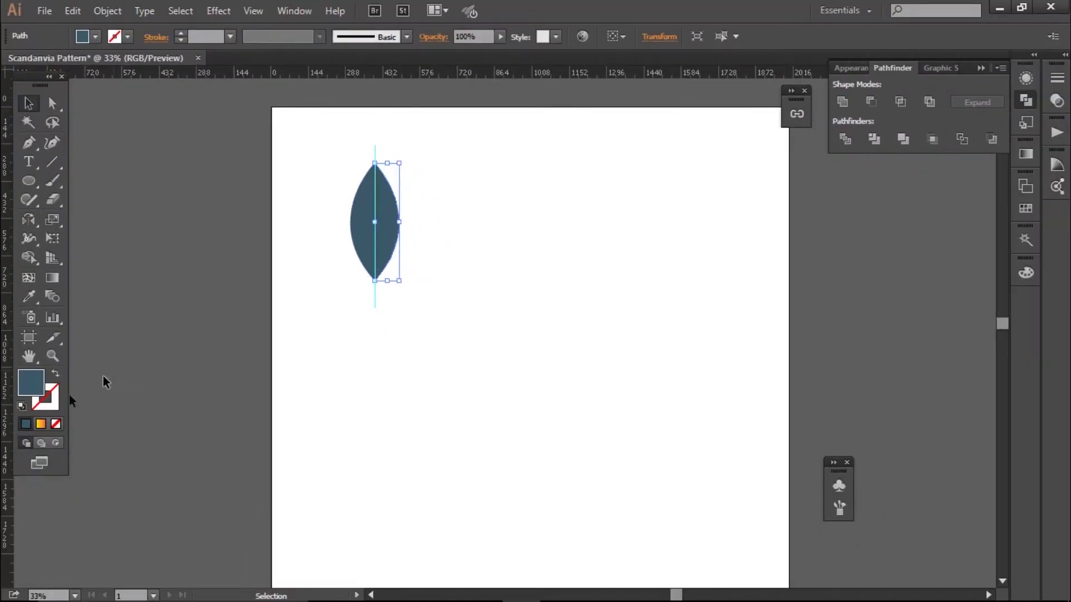
double_click(31, 389)
drag(758, 313, 747, 325)
click(1032, 162)
click(621, 254)
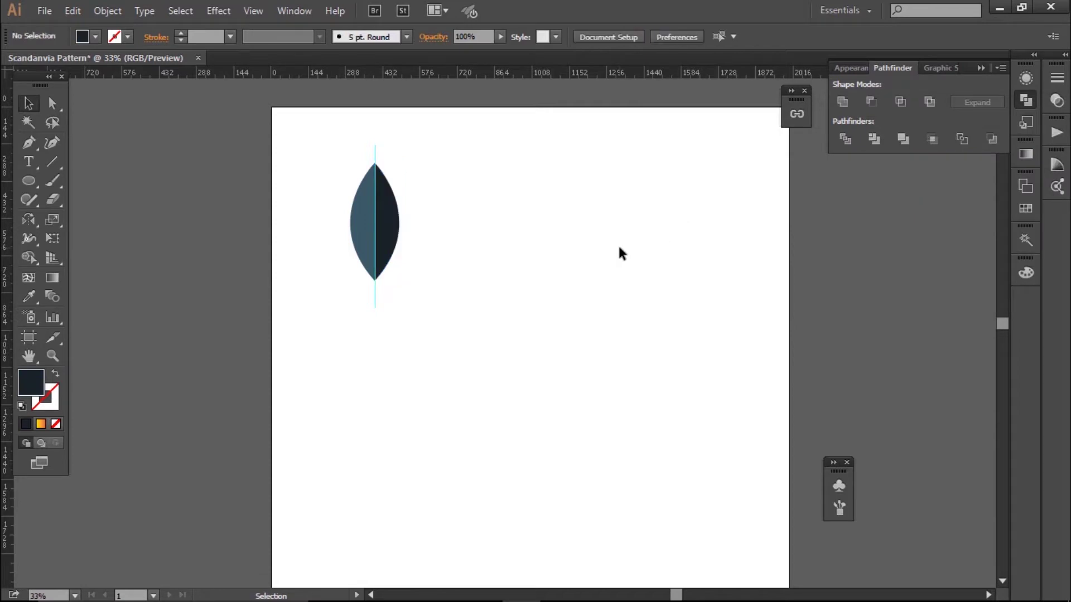
- Lock the vertical guide and group the two leaf halves
click(377, 163)
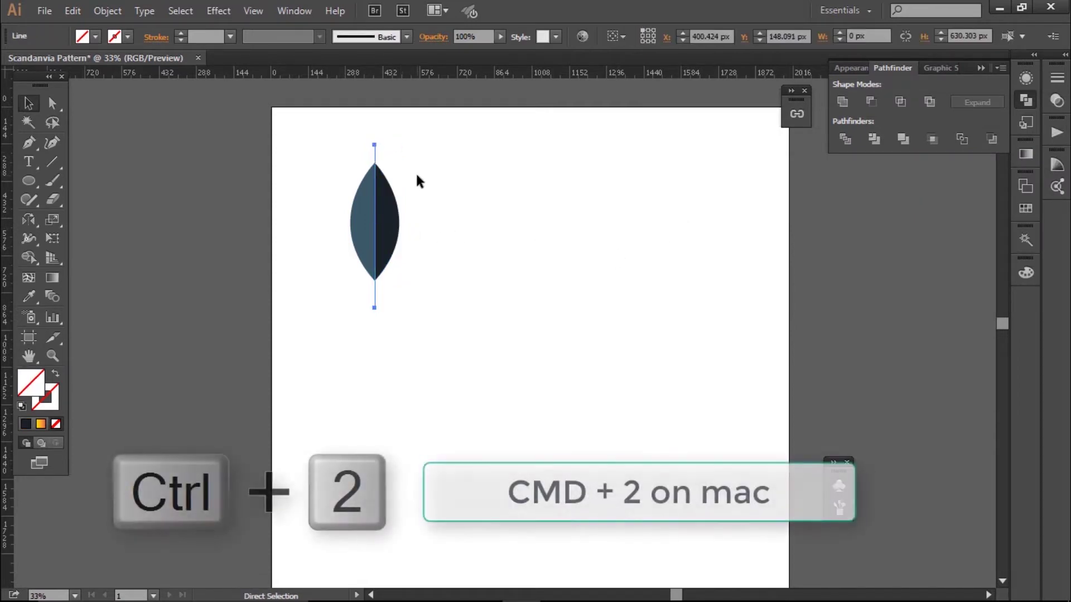
key(ctrl+2)
drag(372, 226, 323, 198)
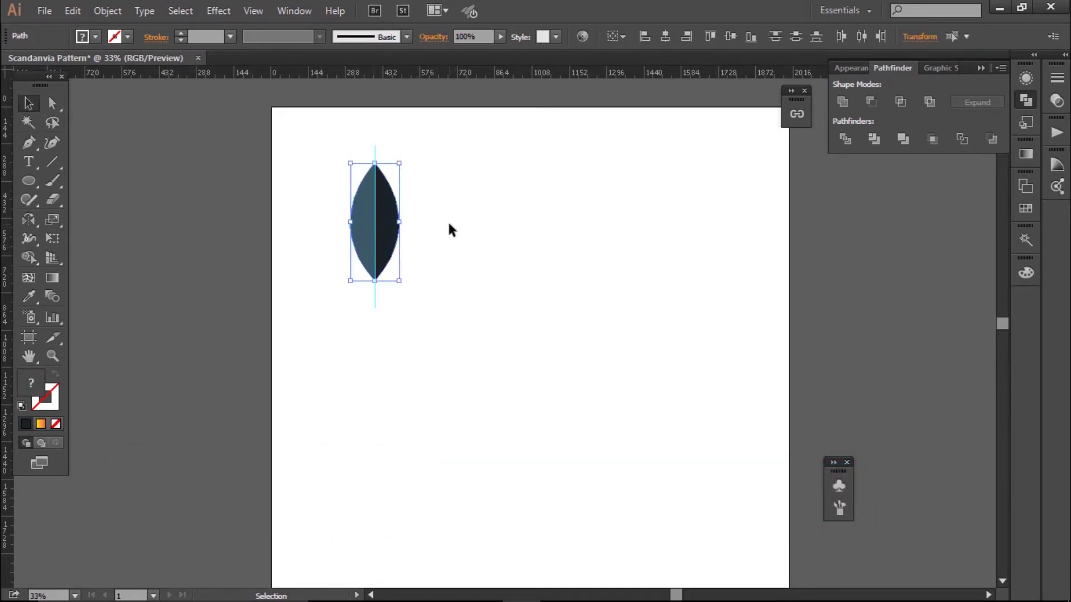
key(ctrl+g)
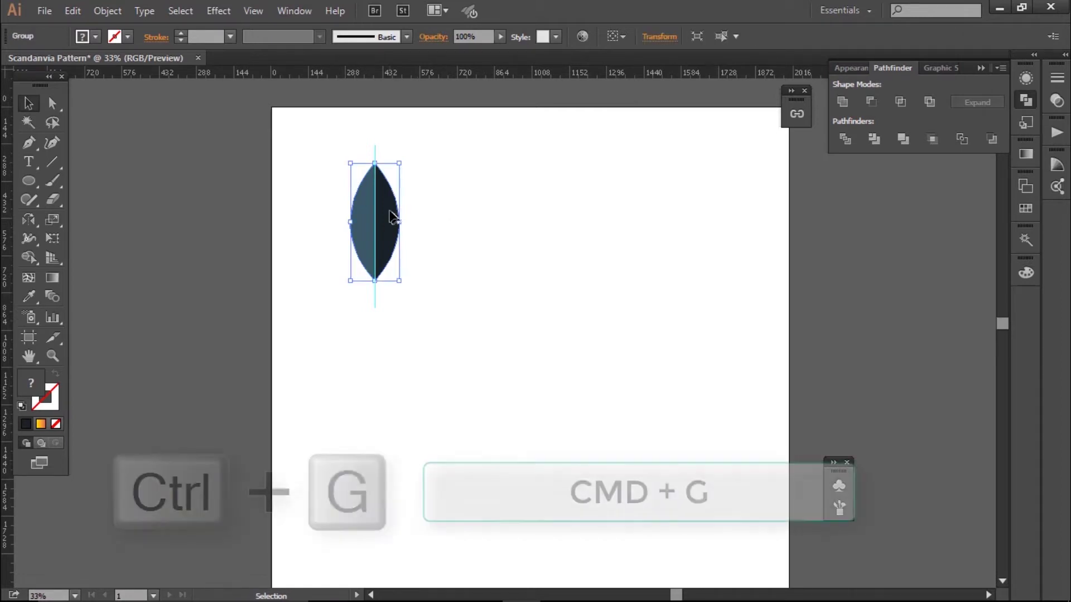
- Move the grouped leaf away from the guide to the artboard's upper-right corner and deselect it
drag(393, 218, 617, 312)
drag(621, 313, 729, 191)
click(611, 235)
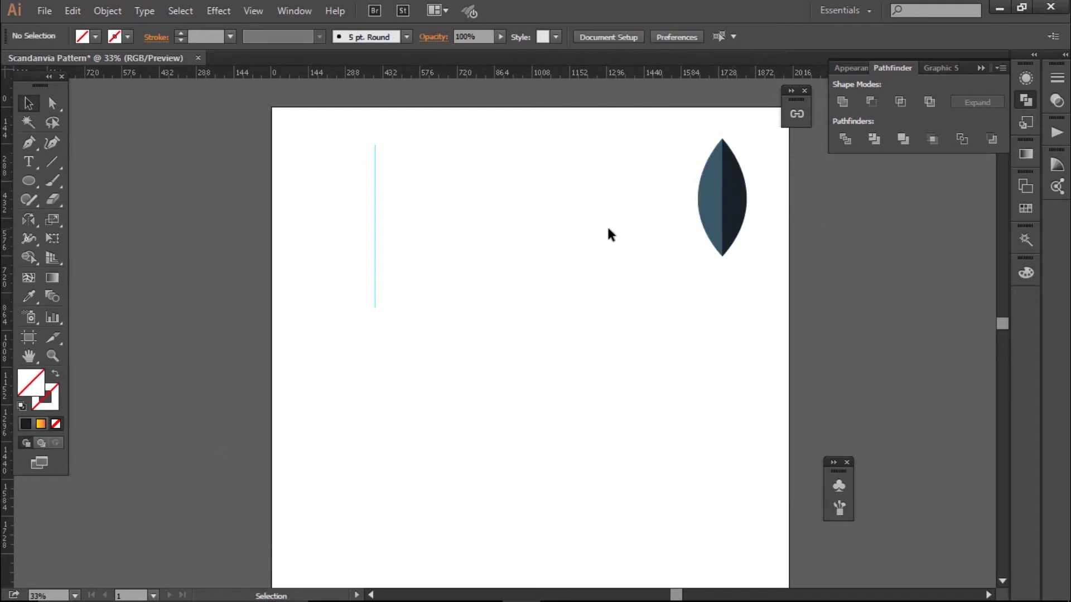
- Draw a straight vertical path about 1109 px long with the Pen tool, starting at the guide's top end, and select it
click(28, 142)
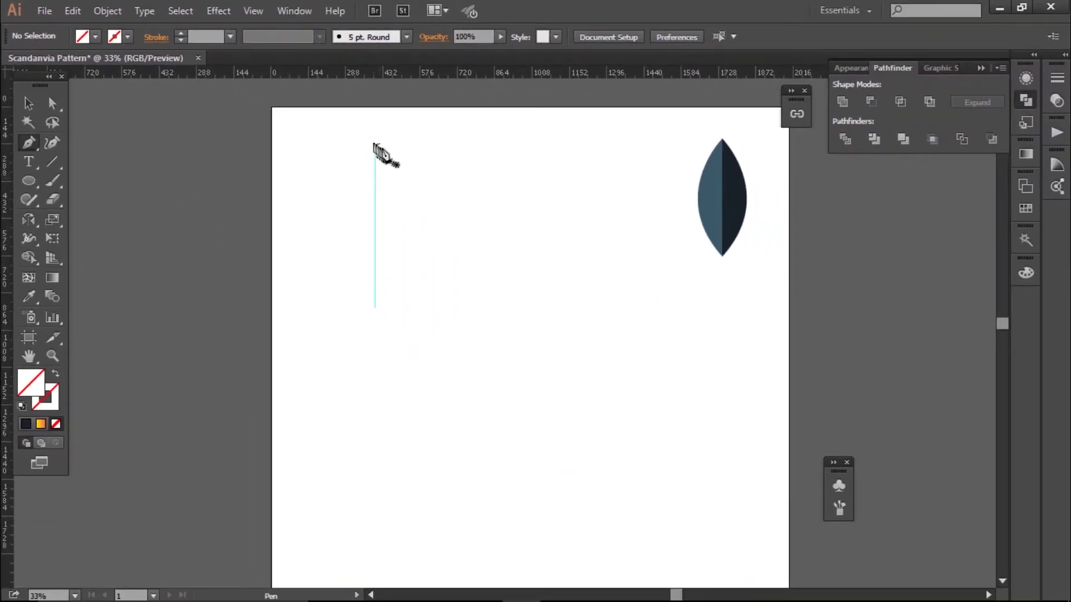
click(375, 145)
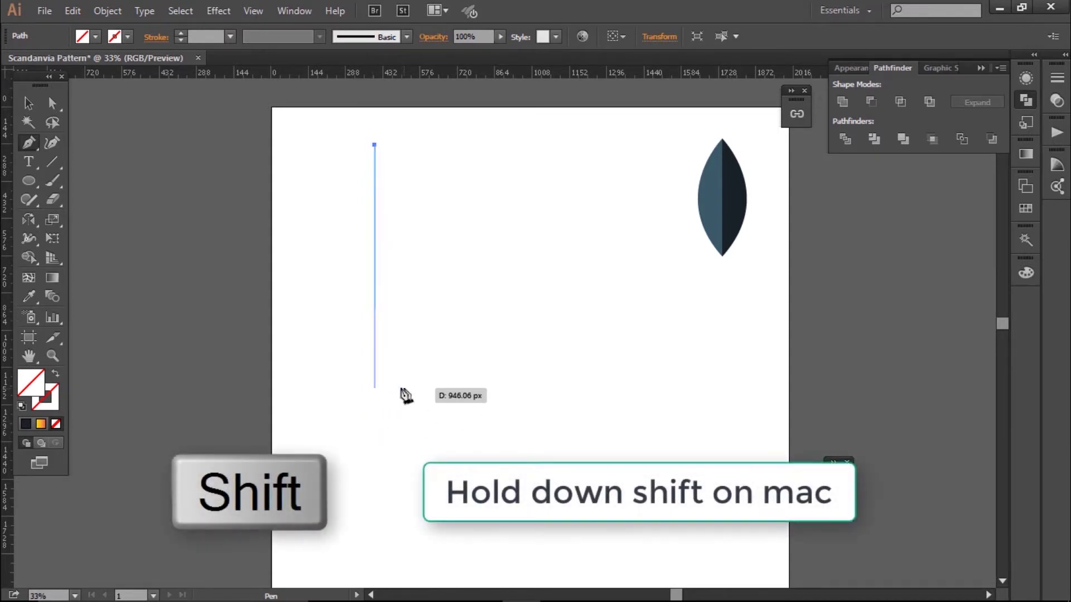
shift+click(293, 433)
click(28, 103)
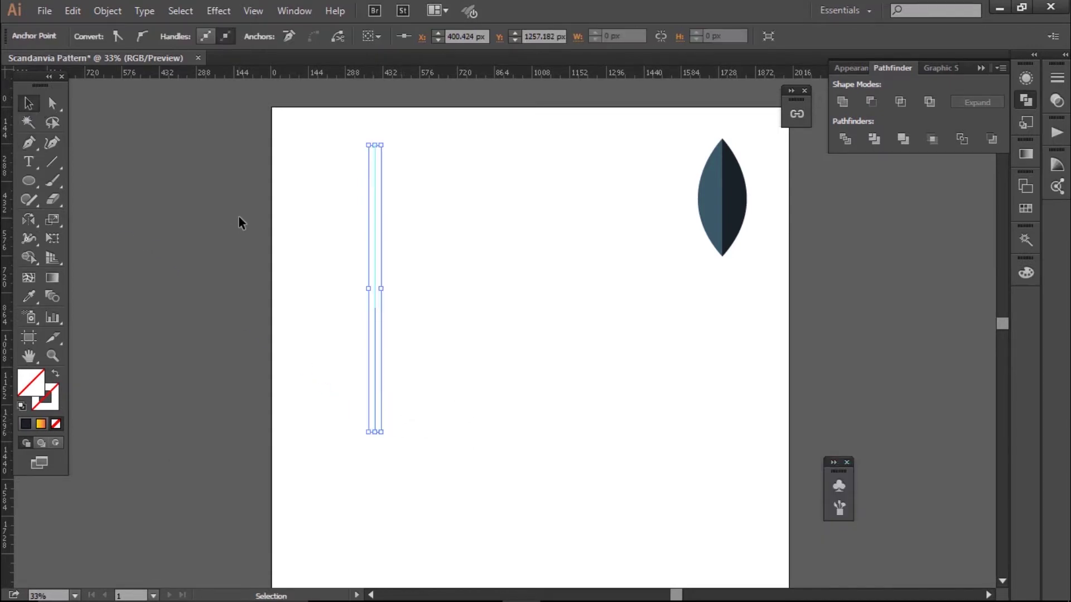
click(373, 375)
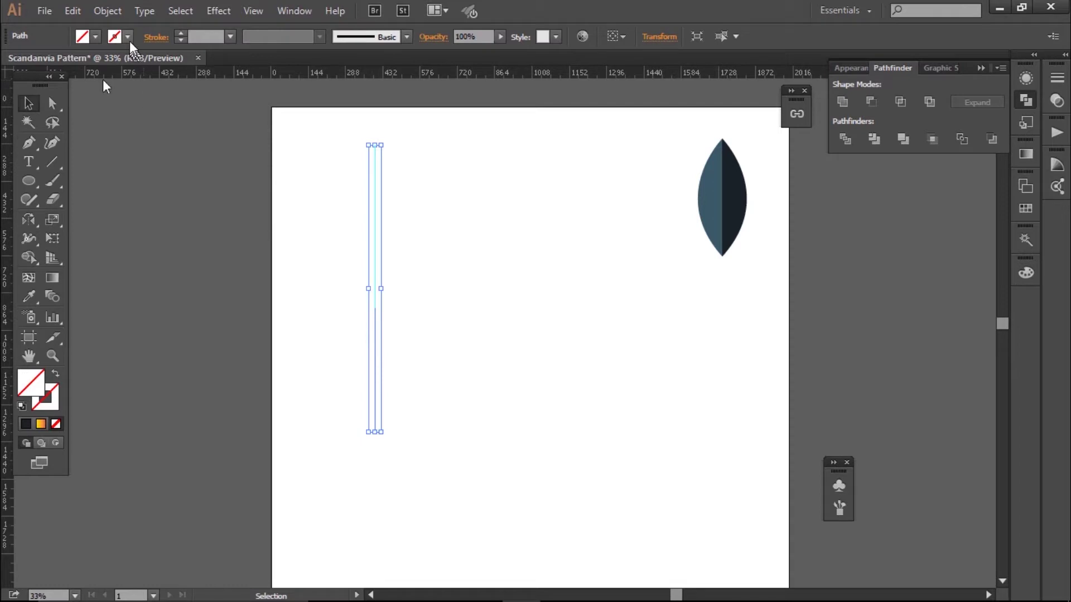
- Give the vertical path a 16 pt stroke in the near-black navy of the leaf's right half, with no fill
click(29, 296)
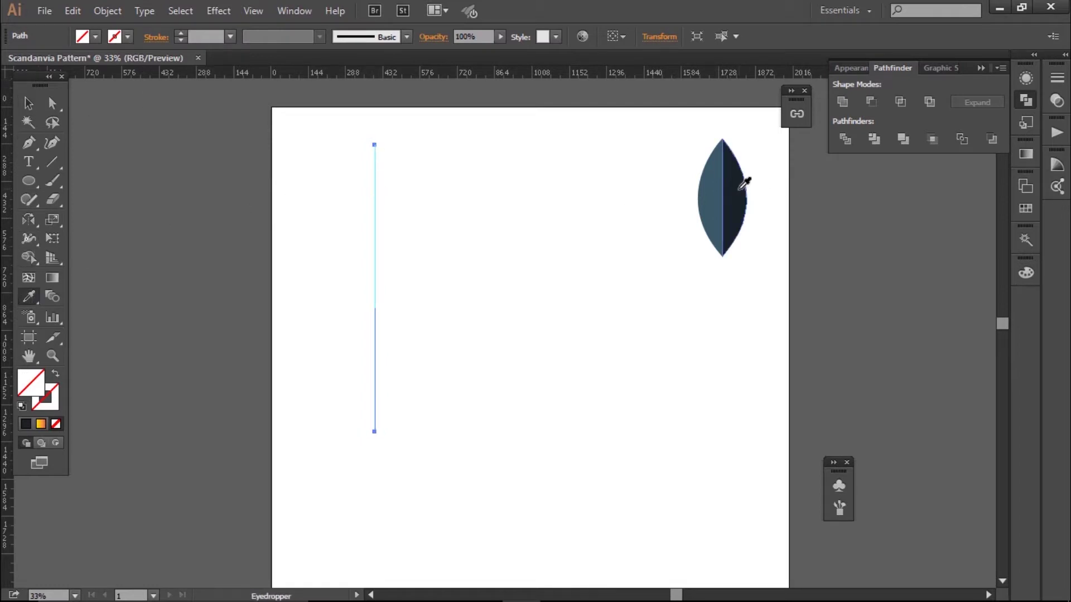
click(737, 183)
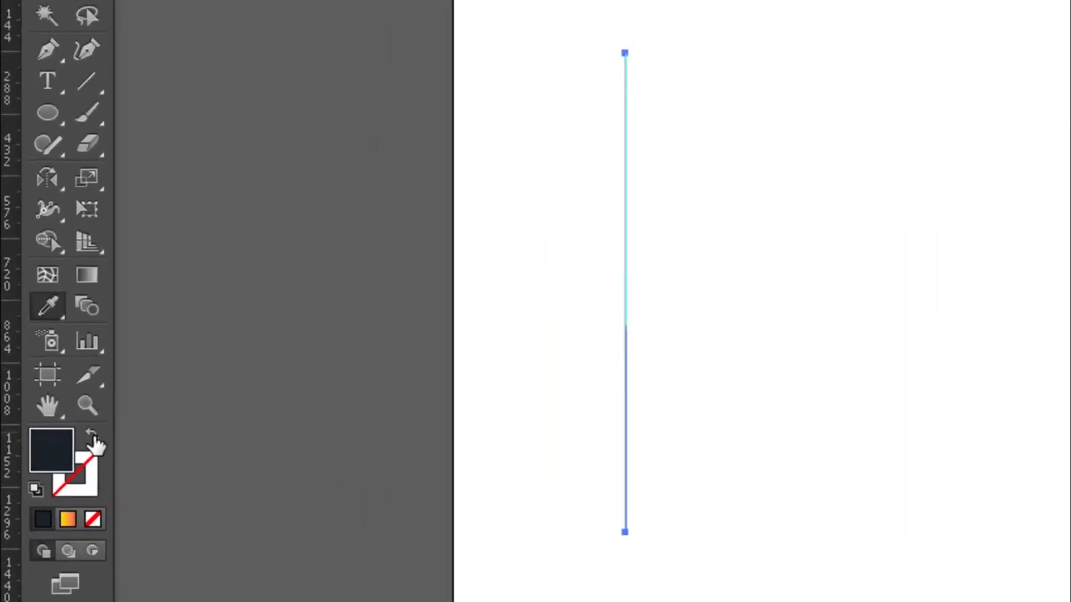
click(56, 376)
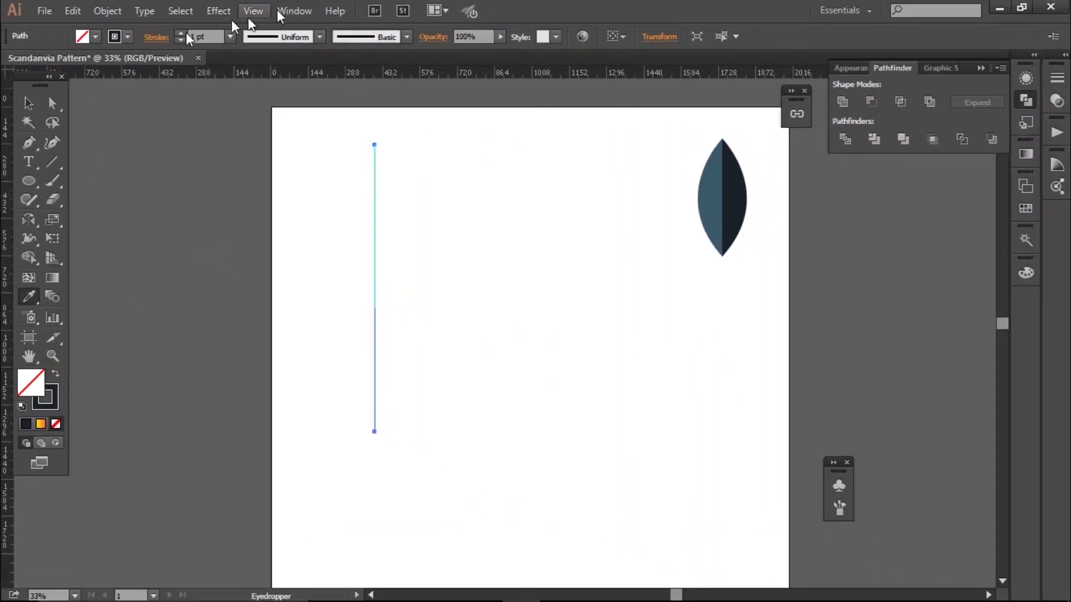
click(230, 37)
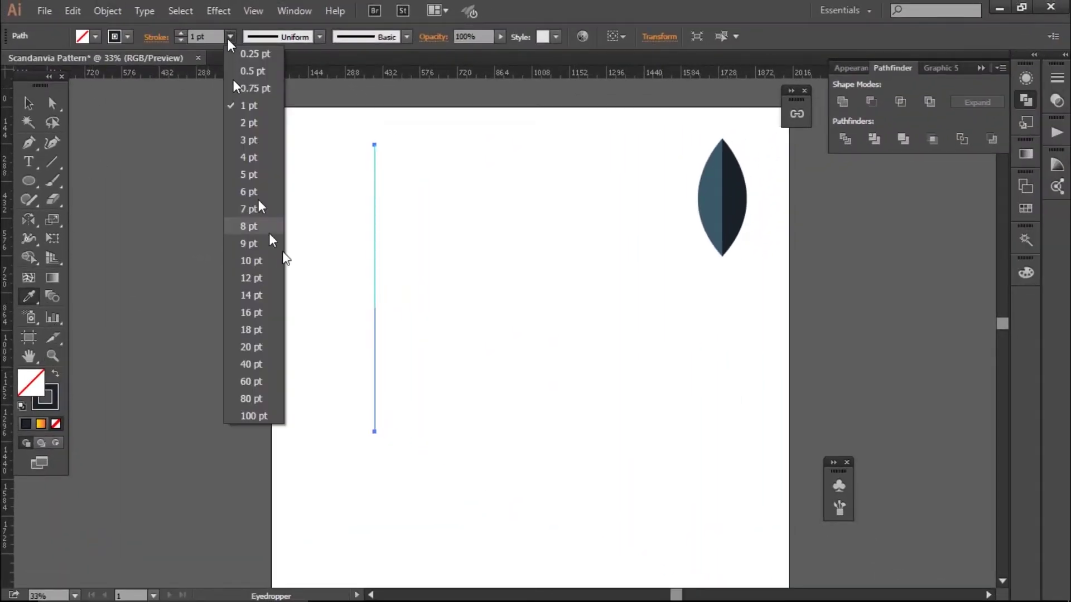
click(249, 312)
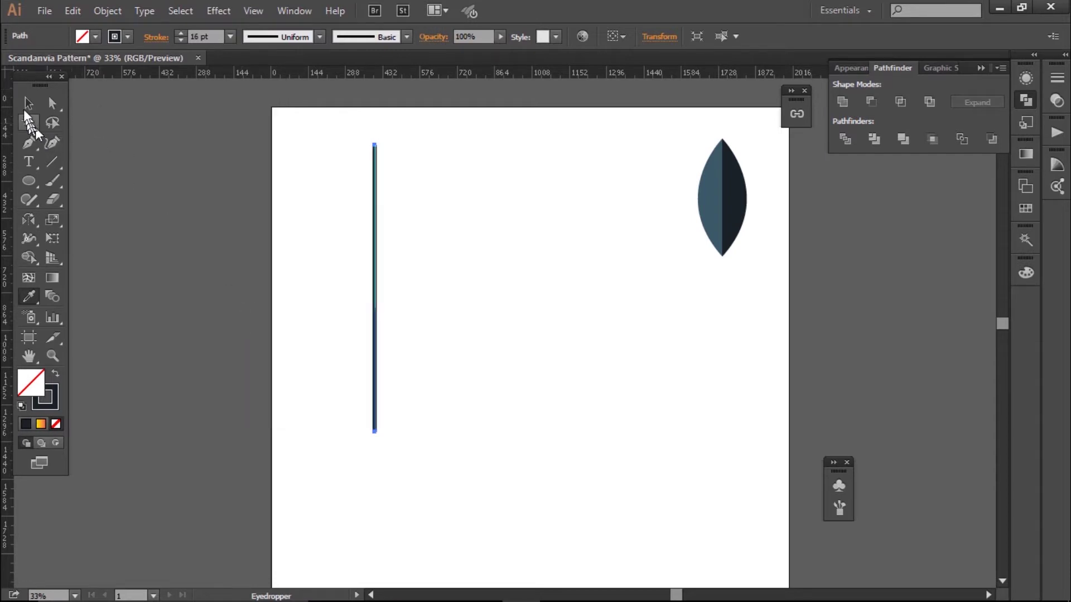
click(28, 105)
click(247, 260)
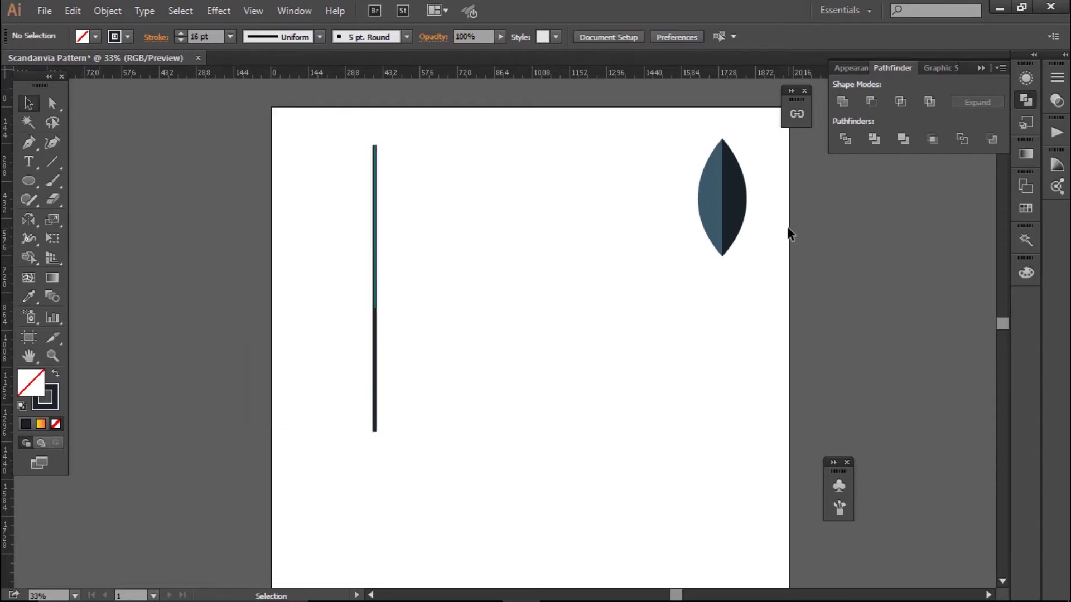
- Place a copy of the two-tone leaf just right of the stem's upper end
drag(775, 233, 649, 157)
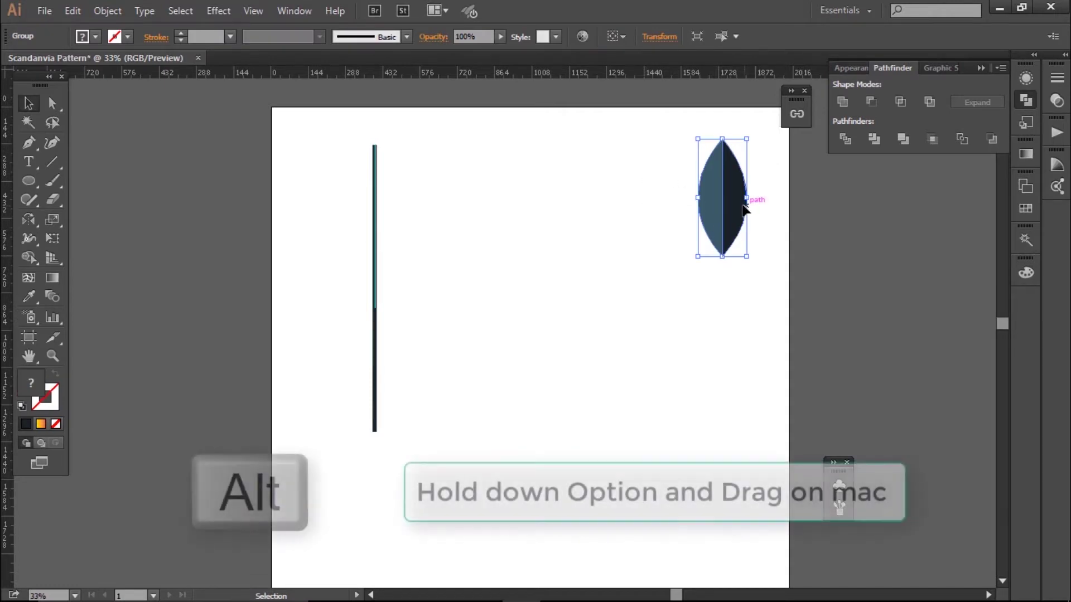
drag(738, 204, 393, 196)
click(478, 232)
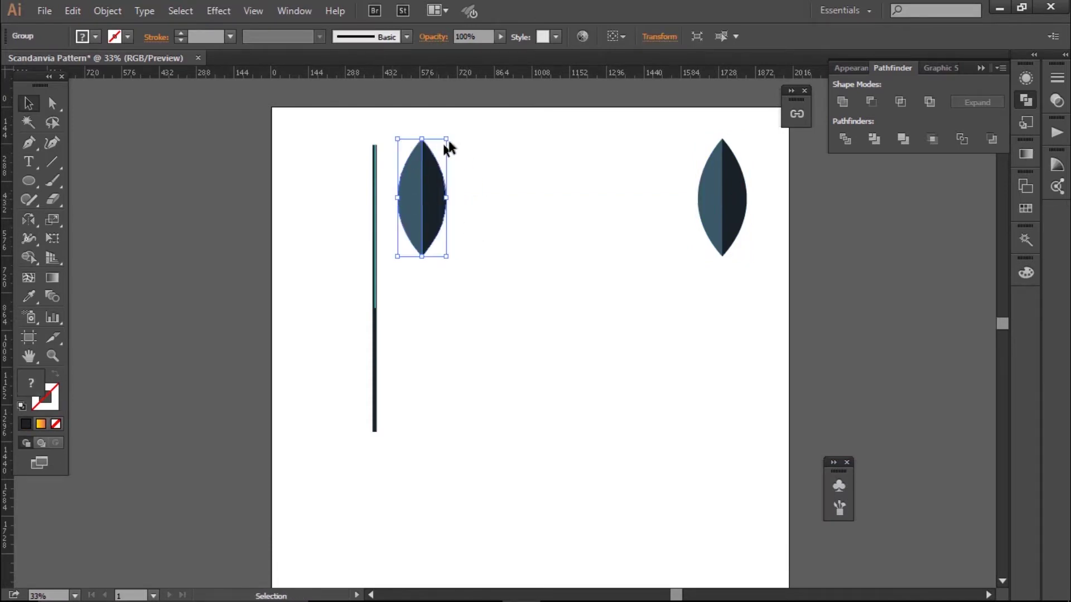
- Tilt the copied leaf clockwise so it points diagonally away from the stem, and scale it down slightly
drag(456, 134, 424, 184)
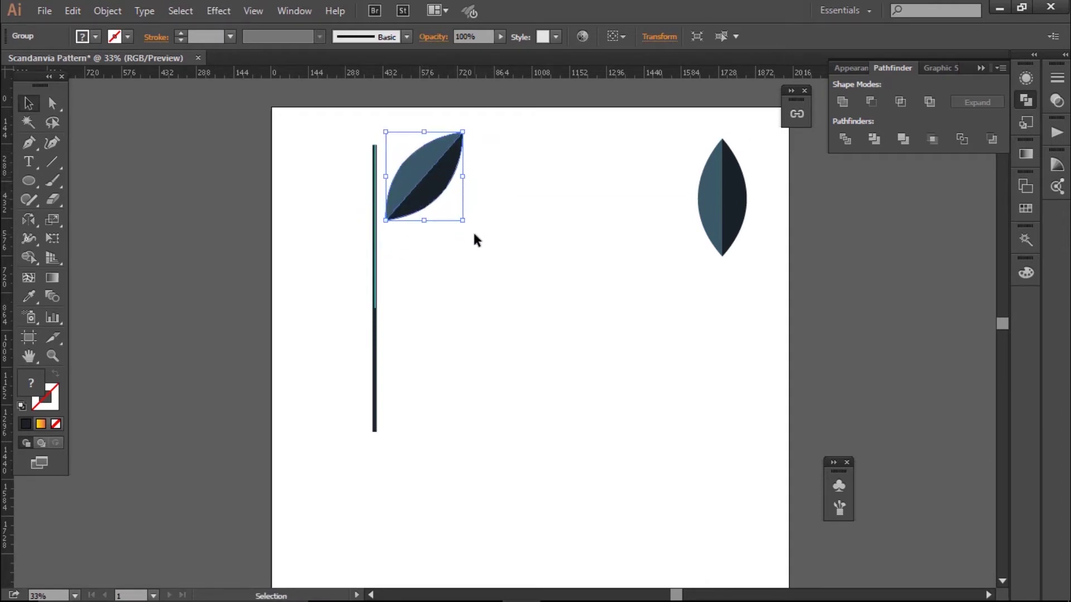
click(476, 240)
click(427, 184)
drag(457, 135, 462, 134)
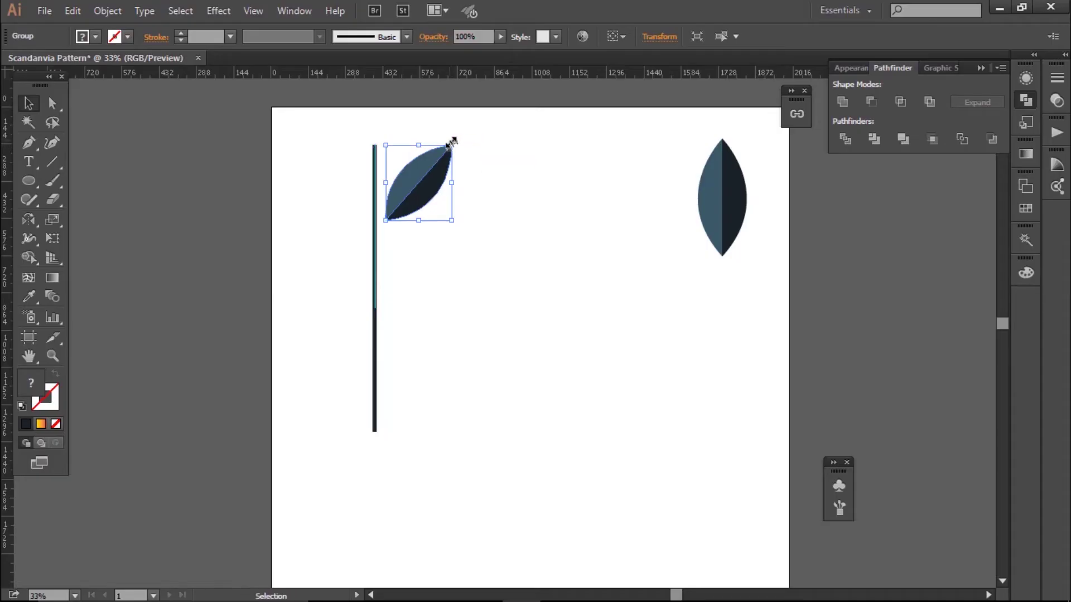
- Duplicate the tilted leaf straight down and repeat the copy at equal spacing to make a column of four leaves
drag(453, 144, 419, 251)
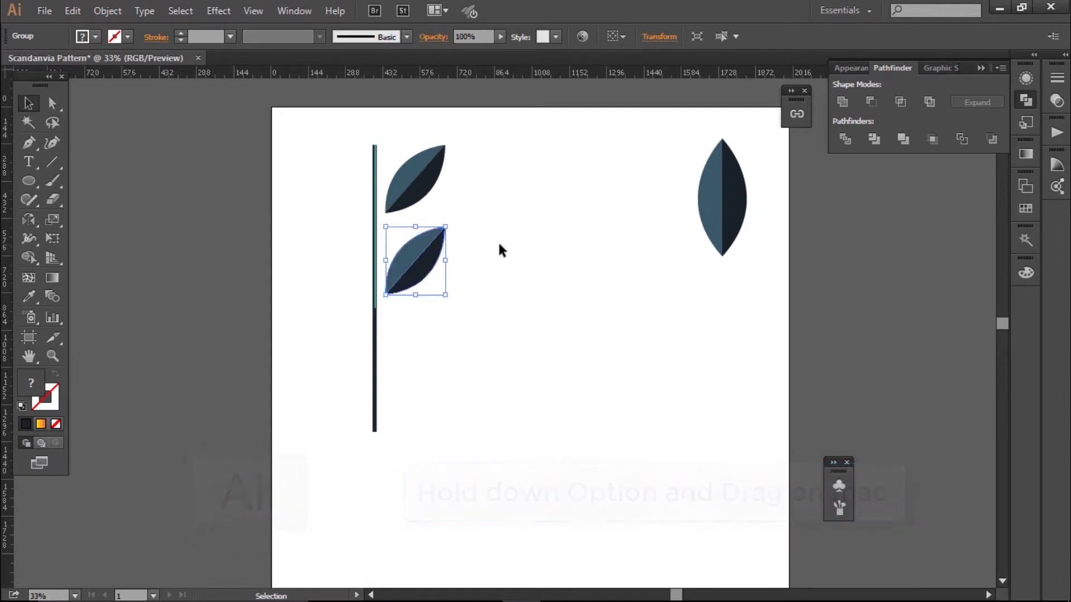
key(a)
key(ctrl+d)
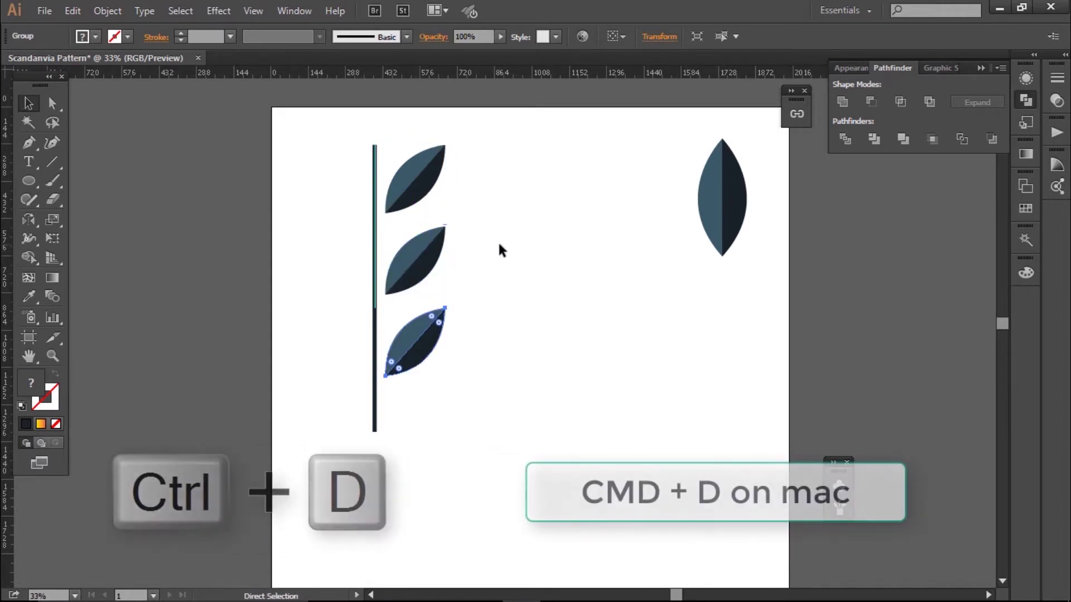
key(ctrl+d)
click(500, 245)
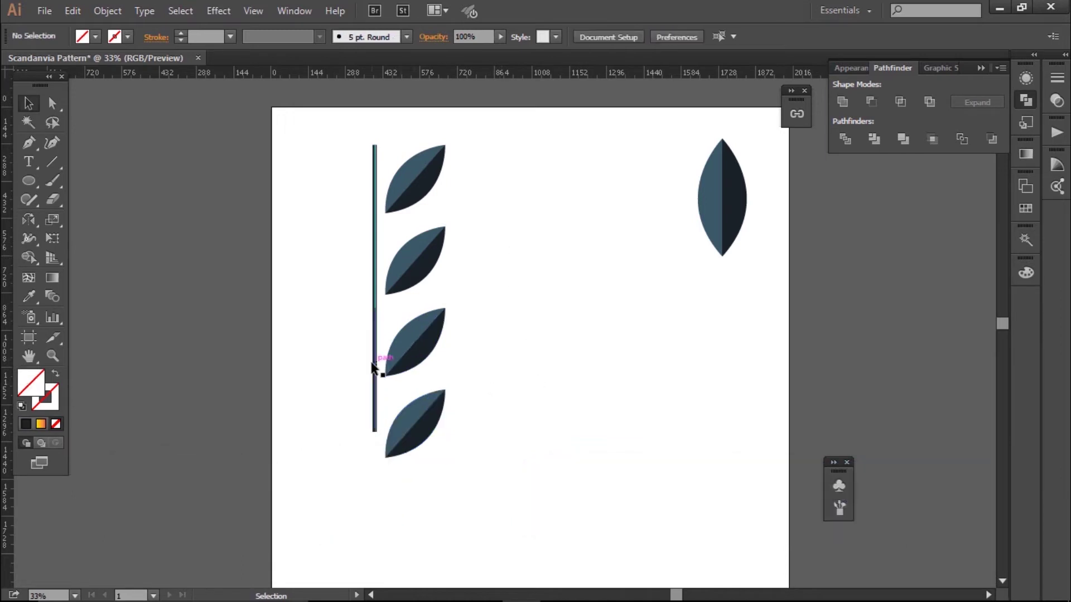
- Extend the stem's lower end below the last leaf and shorten its upper end slightly
click(375, 368)
drag(374, 432, 383, 511)
click(472, 503)
click(377, 158)
drag(375, 145, 375, 163)
click(495, 199)
- Reflect a copy of the four leaves across the stem to form matching leaves on its left side
drag(454, 468, 399, 139)
key(o)
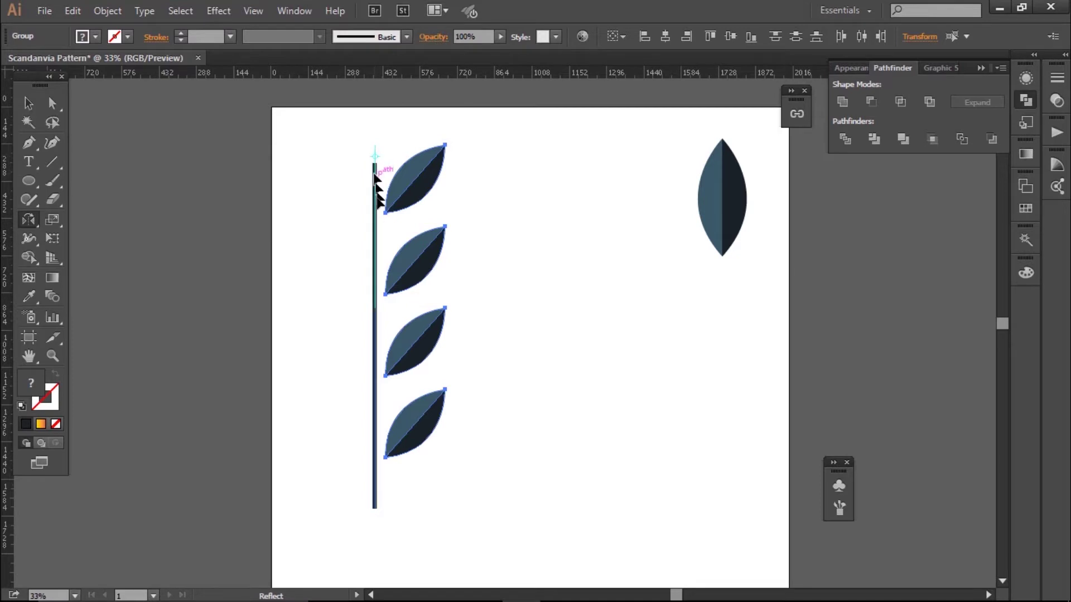
drag(377, 206, 374, 199)
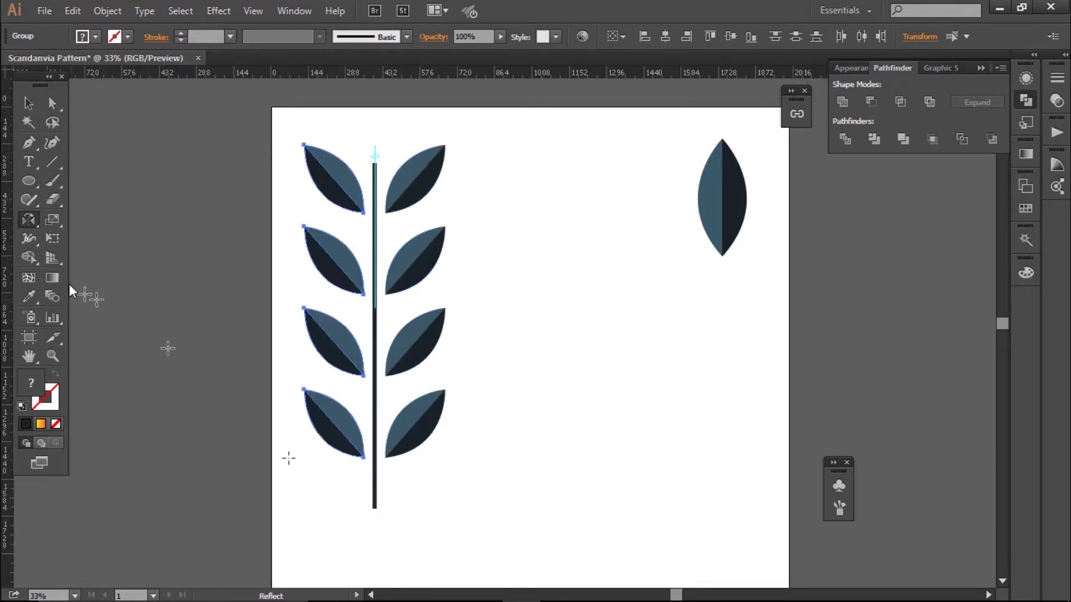
click(28, 103)
click(125, 169)
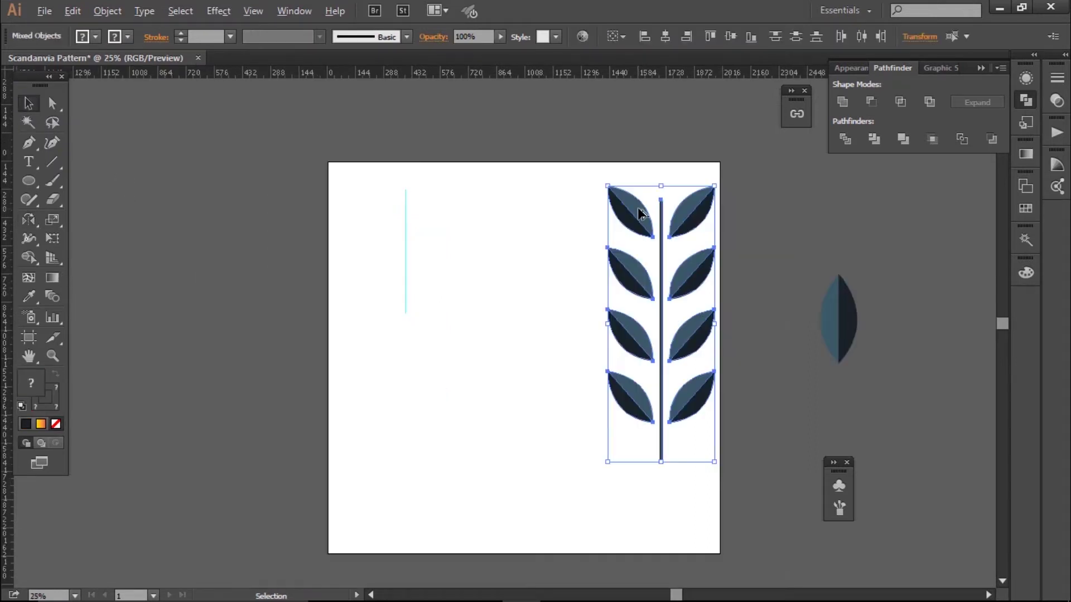
- Duplicate the leafy branch, rotate the copy 90° clockwise to lie horizontally across the artboard's left edge, and group it
drag(637, 208, 481, 226)
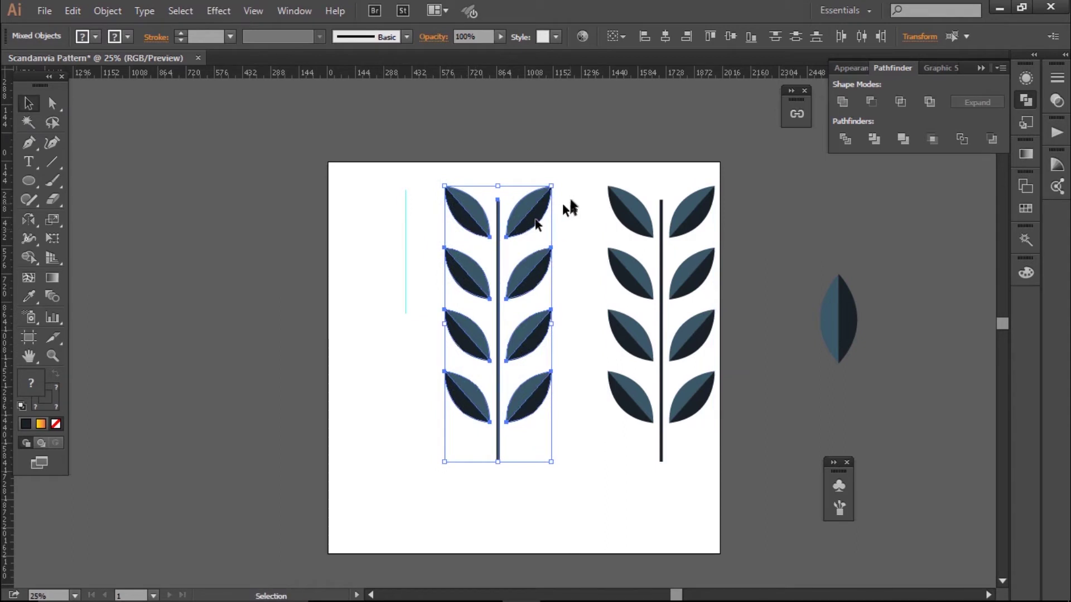
drag(559, 177, 595, 383)
drag(540, 356, 395, 416)
key(ctrl+g)
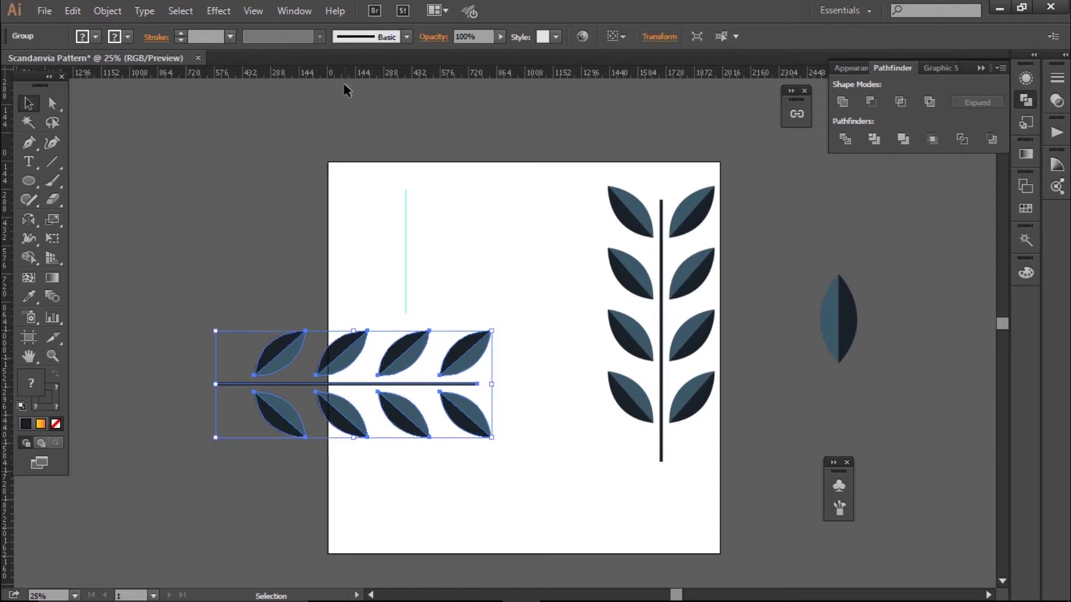
- Apply a horizontal Arch warp with a 40% bend to the horizontal branch and expand its appearance
click(223, 10)
mouse_move(329, 146)
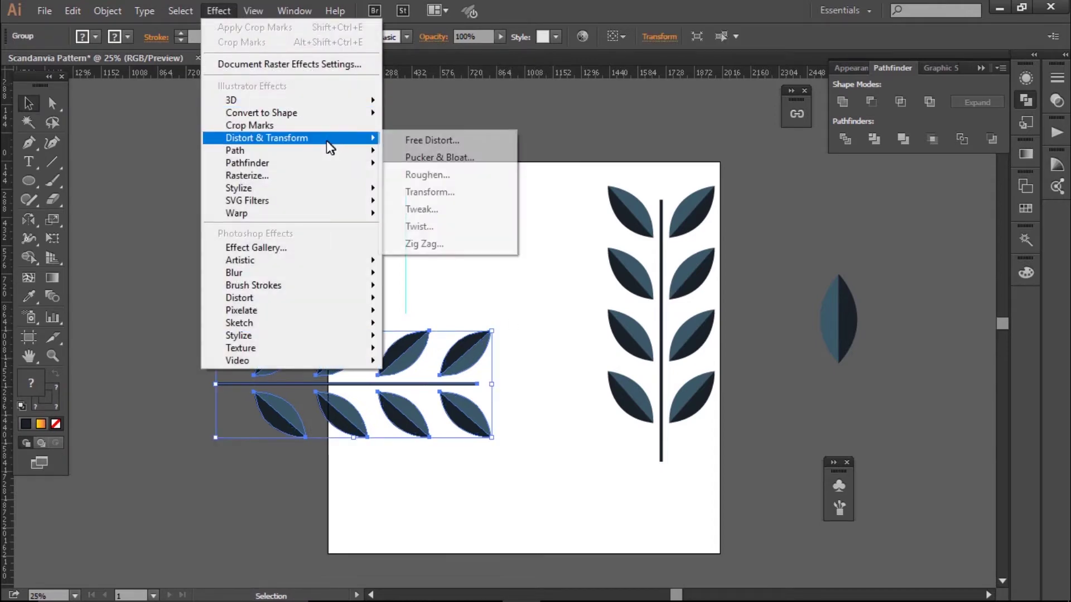
mouse_move(305, 212)
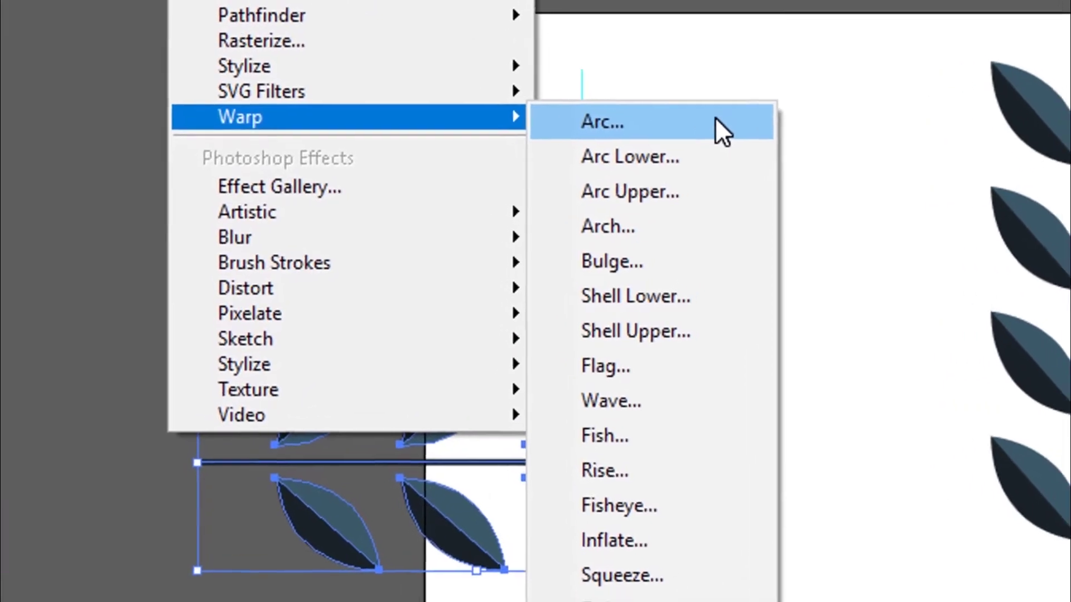
click(678, 232)
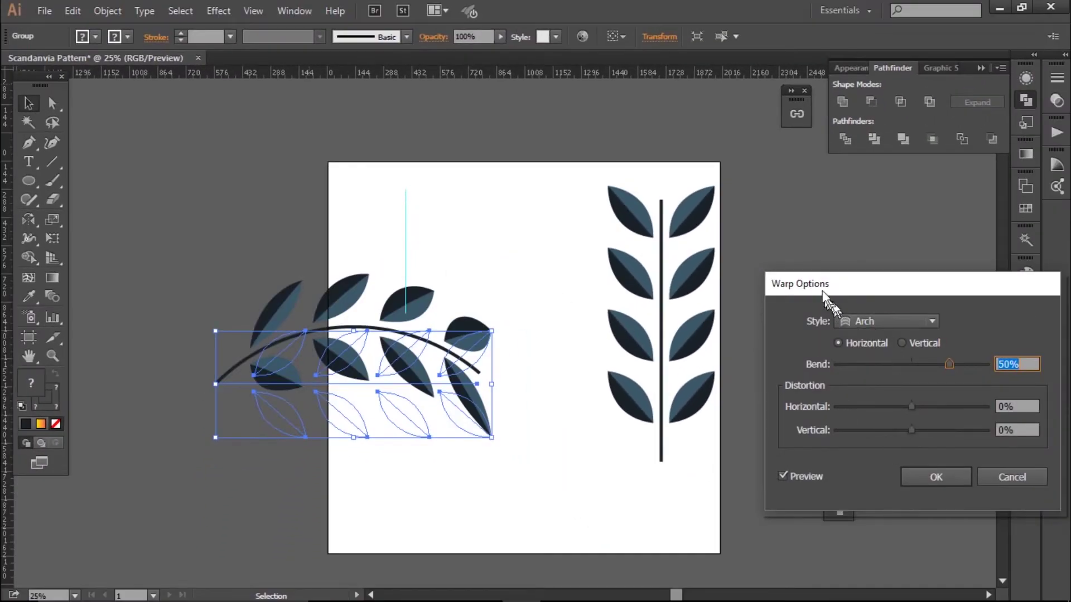
drag(847, 286, 728, 221)
drag(831, 302, 818, 300)
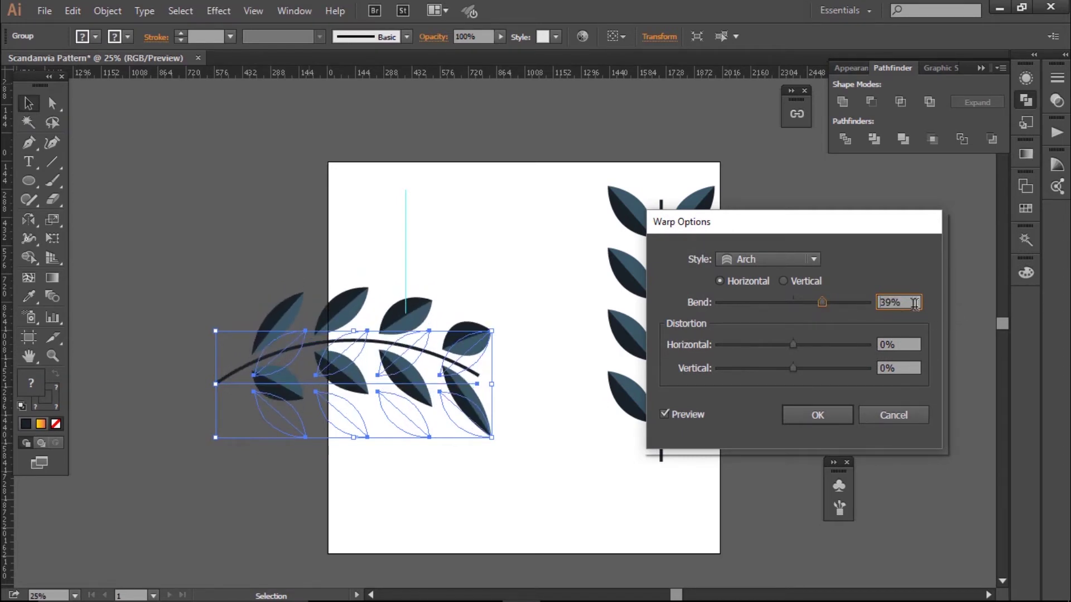
text(40)
key(Return)
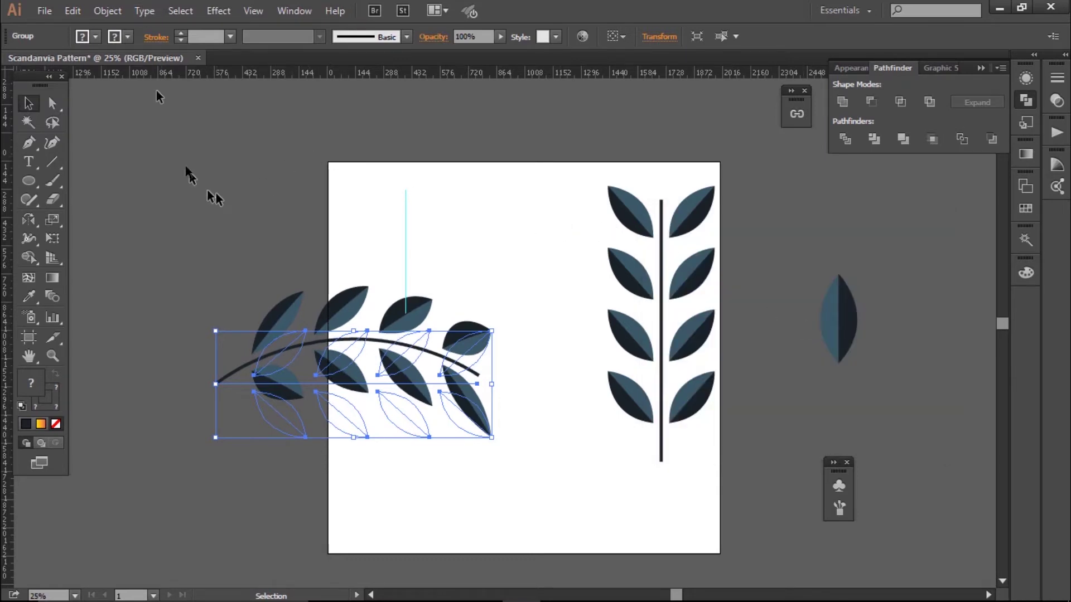
click(109, 12)
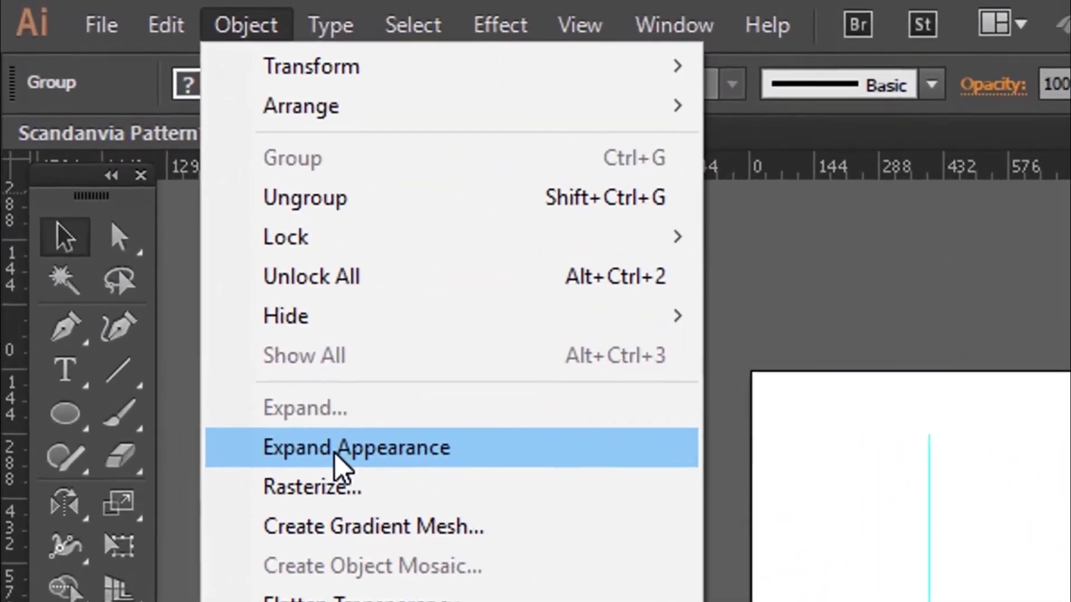
click(146, 196)
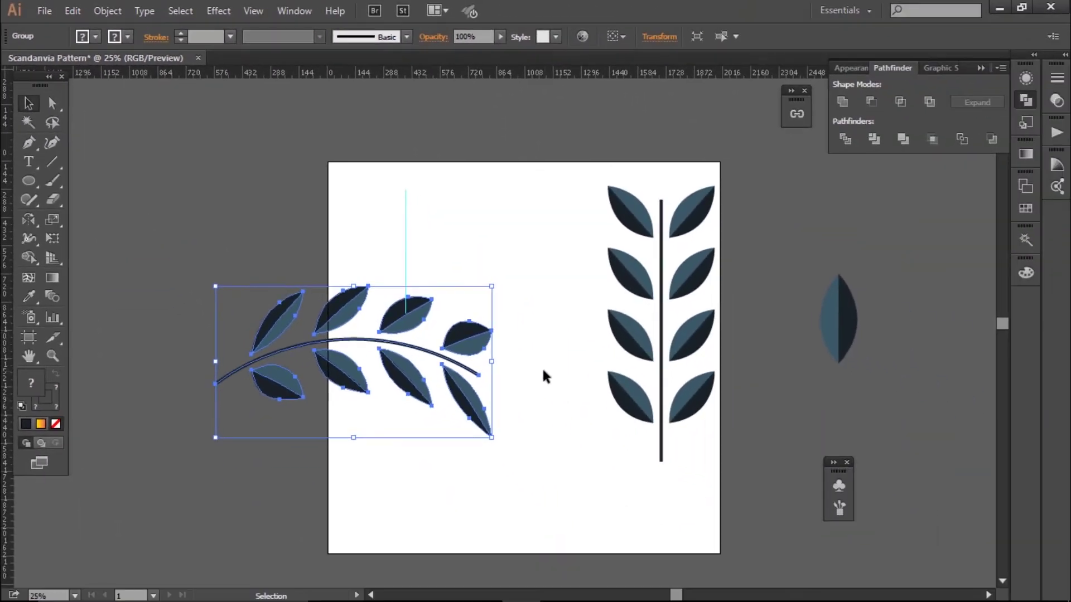
- Move the curved branch off the artboard's left side and stand it upright
drag(451, 333, 275, 202)
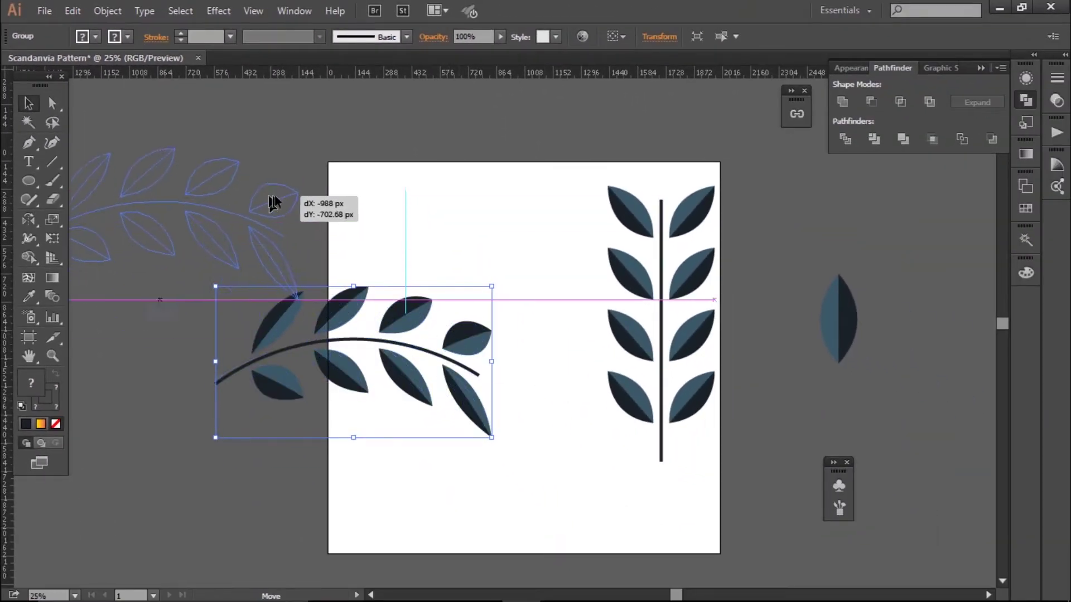
click(302, 411)
drag(298, 379, 173, 235)
drag(78, 142, 78, 140)
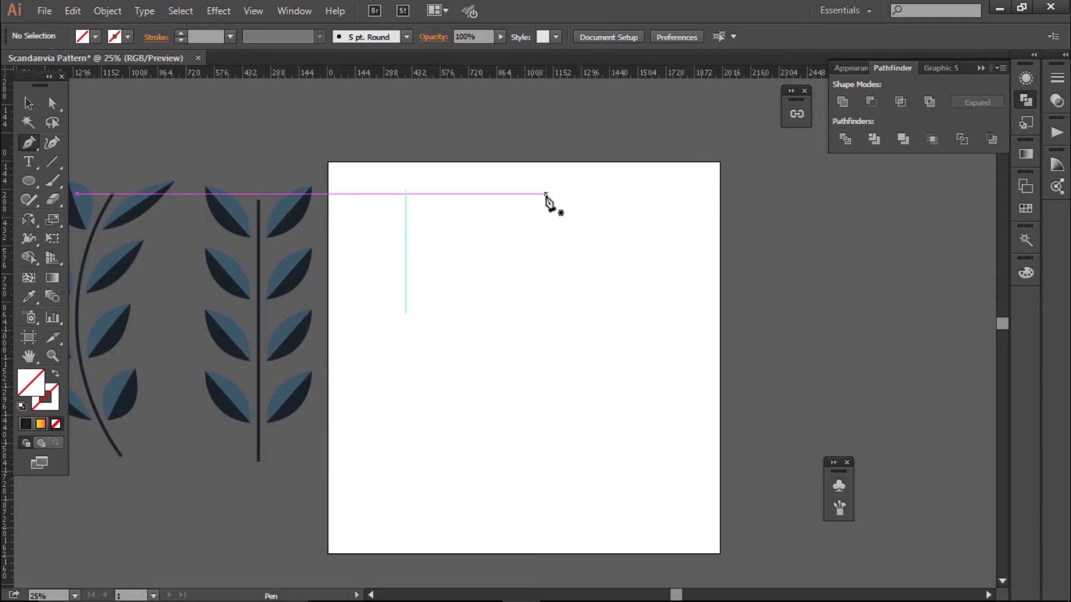
- Draw a short curved stem on the artboard with the Pen tool and copy the straight stem's stroke style onto it
mouse_move(487, 199)
mouse_down()
mouse_move(566, 336)
mouse_move(554, 351)
mouse_move(562, 380)
mouse_up()
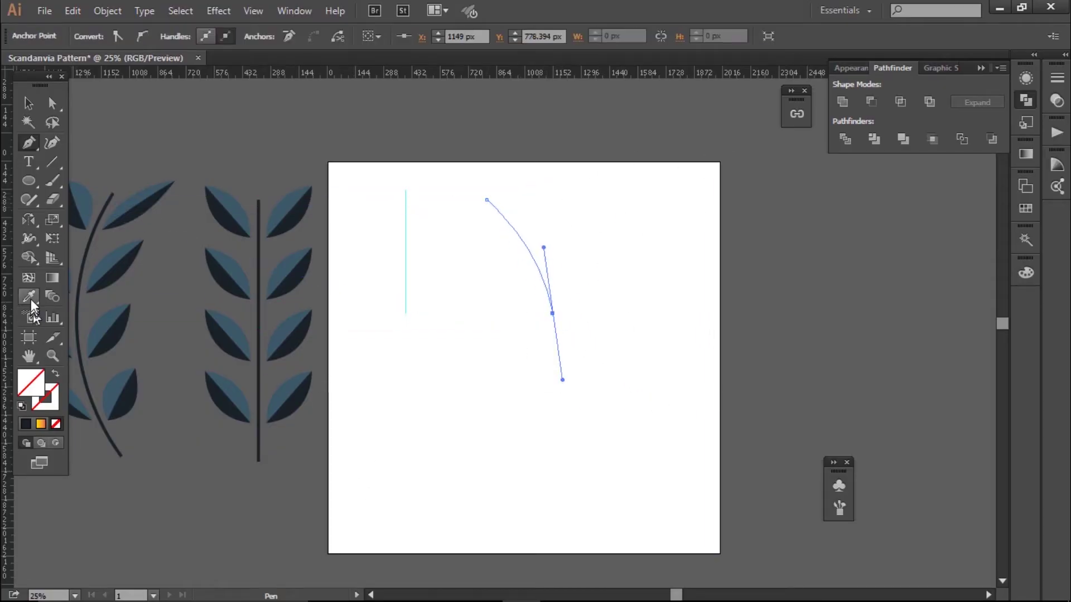
click(30, 297)
click(258, 296)
click(26, 104)
click(192, 176)
- Draw a small closed leaf outline centred on the vertical guide with the Pen tool
click(32, 141)
click(404, 252)
drag(406, 199, 430, 175)
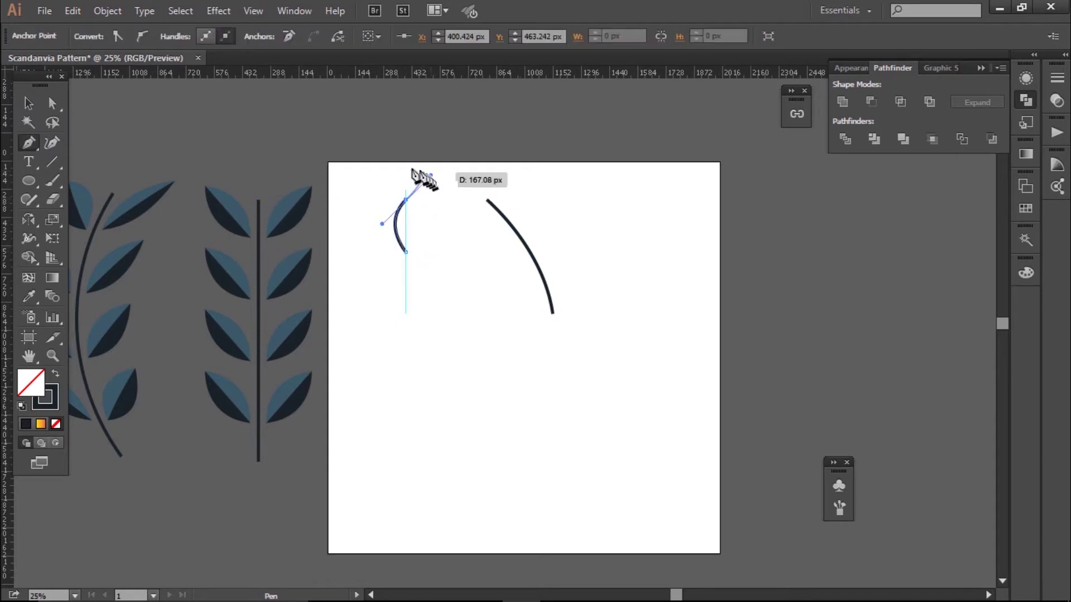
click(406, 200)
mouse_move(406, 251)
mouse_down()
mouse_move(379, 259)
mouse_move(383, 268)
mouse_up()
click(28, 103)
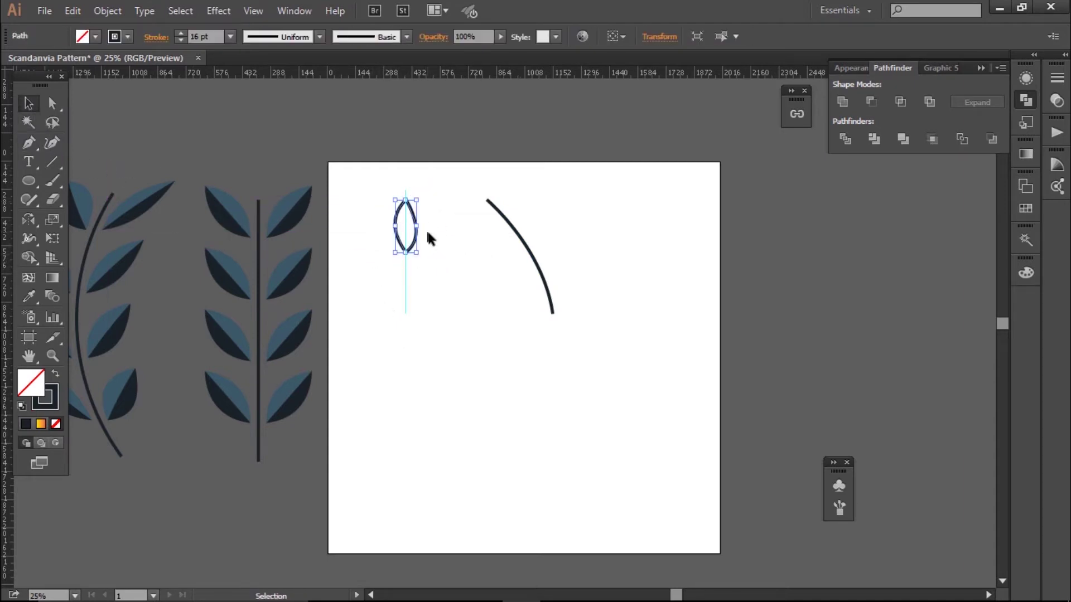
- Join the small leaf's outline and swap its stroke and fill so the leaf is solid dark navy
key(ctrl+j)
key(Return)
click(55, 373)
click(435, 235)
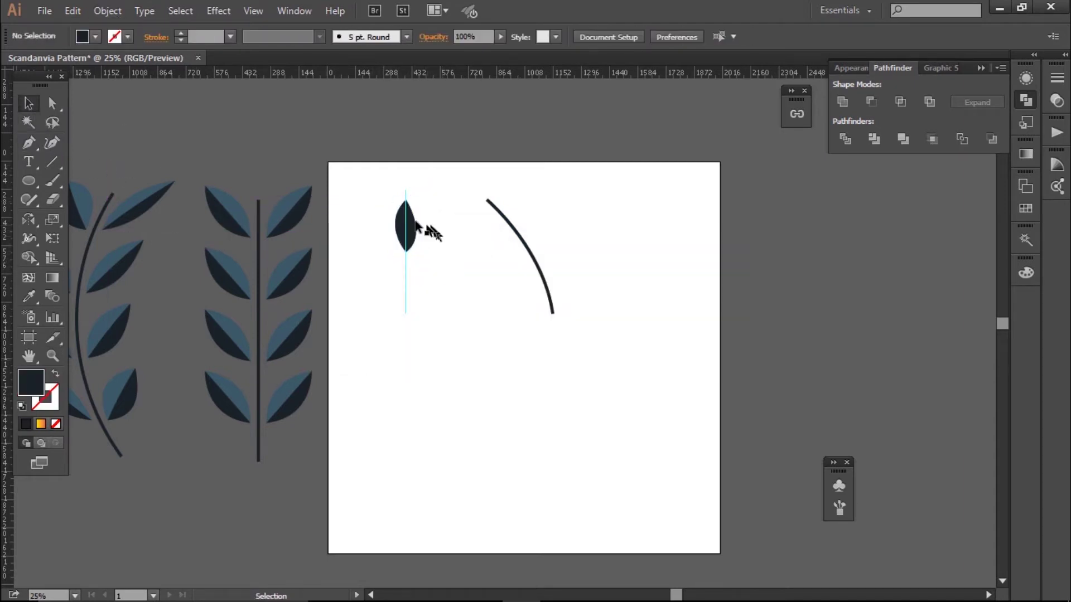
- Place a copy of the small leaf at the curved stem's upper end and start a row of rotated copies along its outer side
drag(412, 223, 517, 177)
mouse_move(509, 188)
mouse_down()
mouse_move(255, 159)
mouse_move(538, 210)
mouse_up()
click(515, 188)
drag(549, 176, 554, 228)
click(567, 213)
click(574, 241)
- Continue the rotated leaf copies down the curved stem's outer side and delete the surplus lowest leaf, leaving five
drag(570, 200, 557, 225)
drag(567, 215, 582, 240)
click(593, 256)
drag(592, 227, 591, 278)
drag(607, 270, 598, 305)
key(ctrl+z)
click(624, 295)
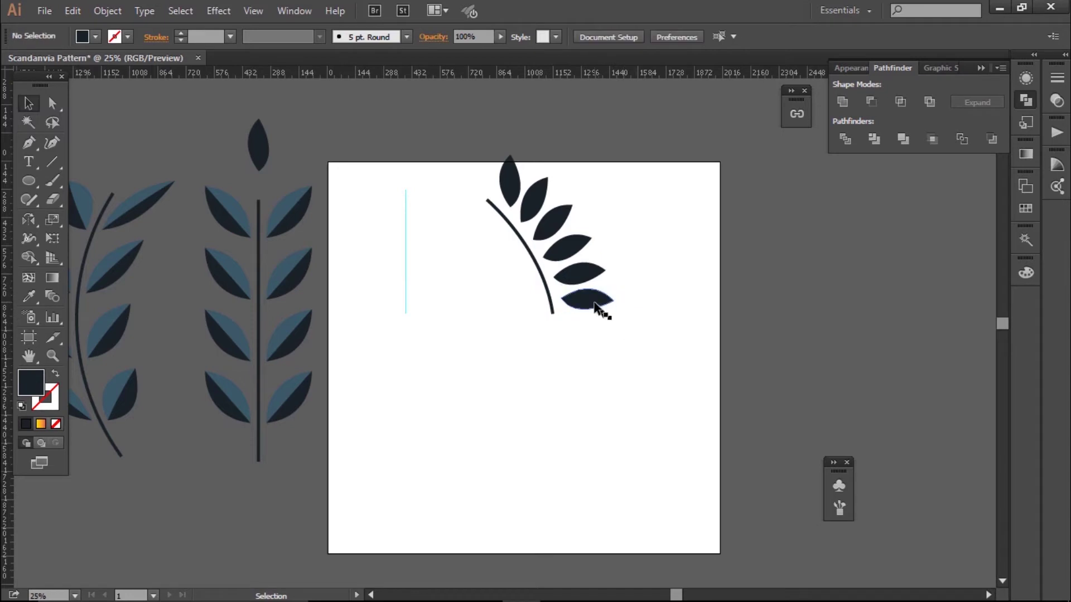
click(592, 305)
key(Delete)
- Reflect a copy of the five small leaves onto the inner side of the curved stem
drag(484, 149, 510, 166)
drag(613, 264, 539, 208)
key(o)
click(474, 203)
alt+click(568, 322)
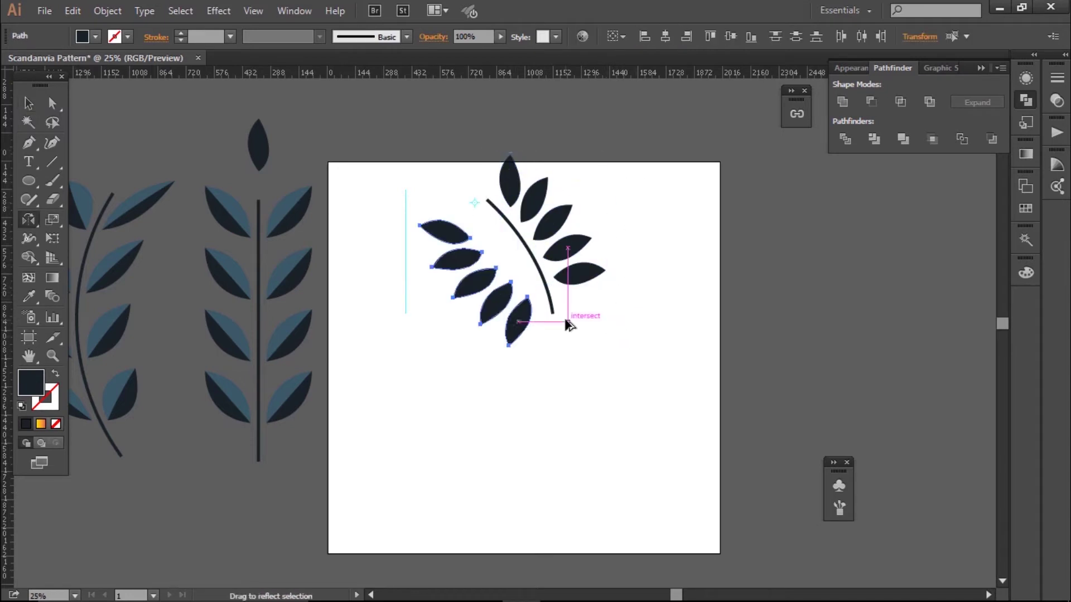
- Move and rotate the upper three mirrored leaves so they follow the inner side of the curved stem
key(v)
click(502, 251)
drag(456, 237, 492, 200)
click(471, 219)
drag(463, 258, 509, 231)
drag(483, 227, 490, 235)
drag(486, 278, 519, 244)
click(521, 280)
click(530, 261)
- Set the lowest mirrored leaf aside near the artboard's right edge and fit the fourth leaf against the curved stem
drag(525, 323, 597, 406)
drag(503, 303, 537, 299)
click(538, 301)
drag(512, 294, 521, 282)
click(558, 329)
drag(592, 412, 697, 386)
- Fine-tune the positions of the four inner leaves to even out their spacing from the curved stem
click(555, 349)
drag(465, 218, 471, 223)
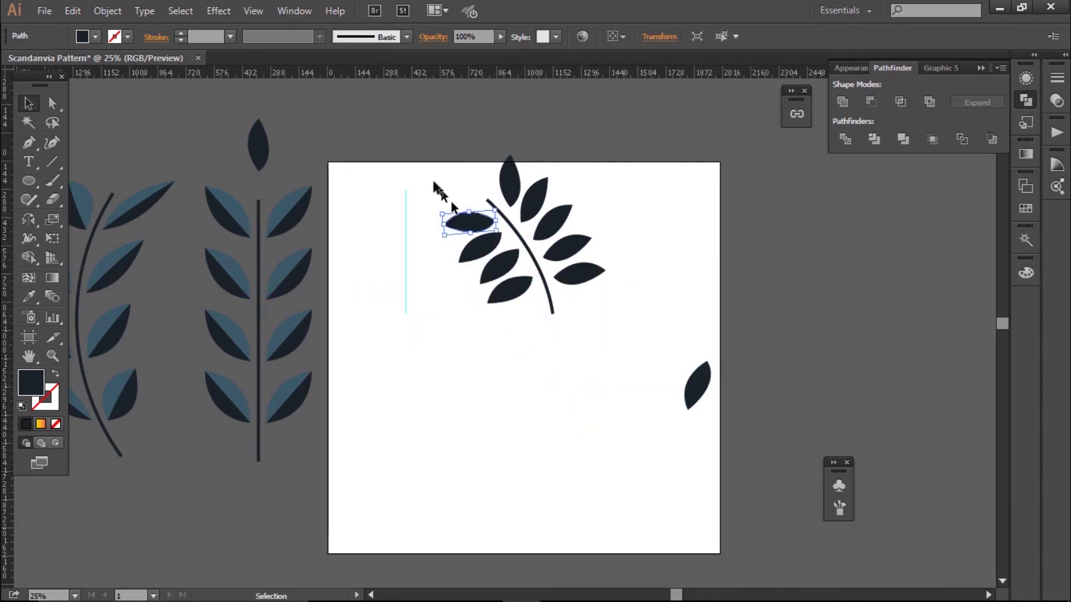
click(436, 184)
drag(510, 297, 510, 300)
drag(501, 260, 497, 260)
key(shift+Right)
key(shift+Right)
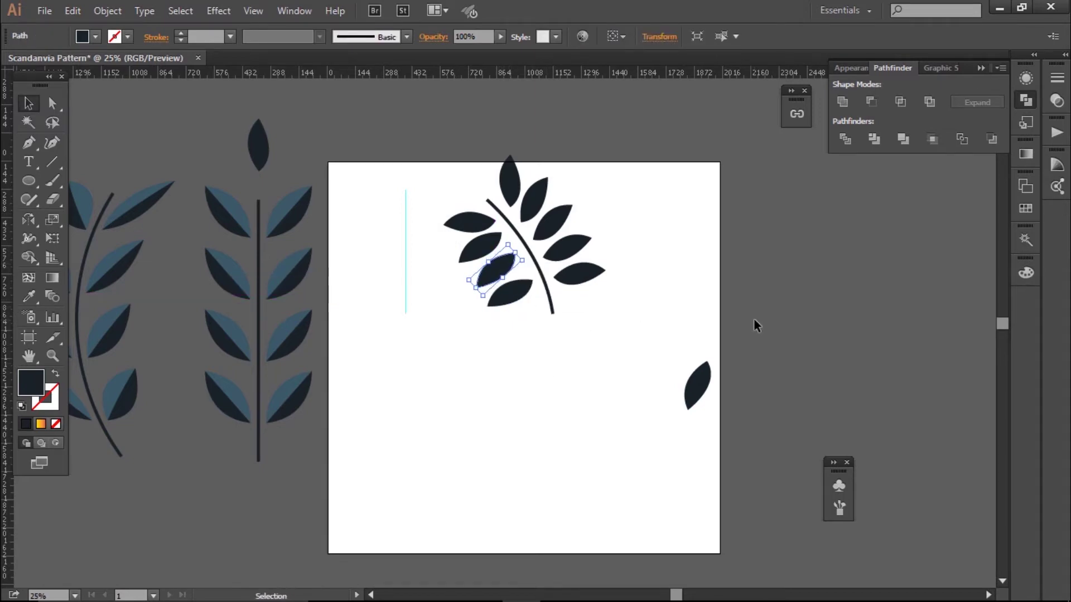
- Nudge the lowest inner leaf closer to the curved stem
click(754, 318)
click(510, 293)
key(shift+Right)
click(608, 343)
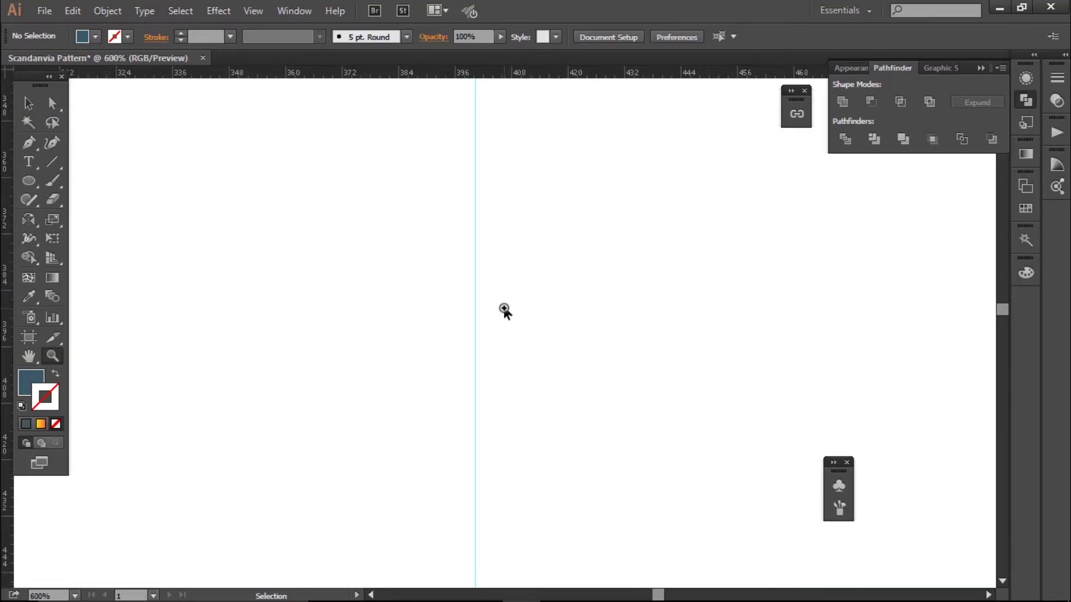
- Start a straight-sided half-heart outline with the Pen tool, running from a bottom point on the vertical guide up to the left
key(ctrl+minus)
key(ctrl+minus)
key(ctrl+minus)
key(ctrl+minus)
key(ctrl+minus)
key(ctrl+minus)
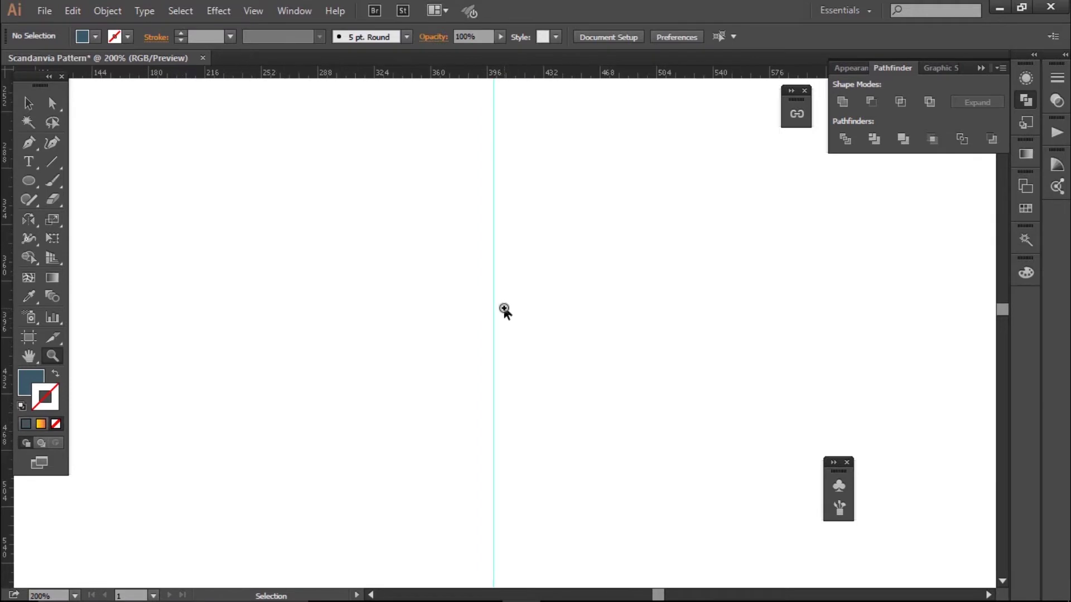
click(26, 145)
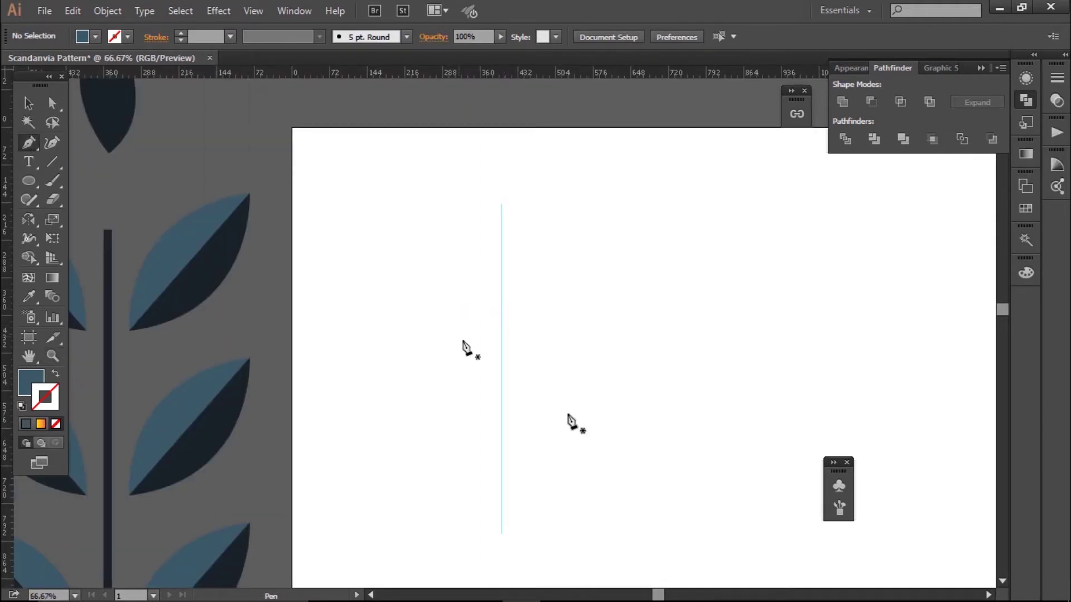
shift+click(501, 430)
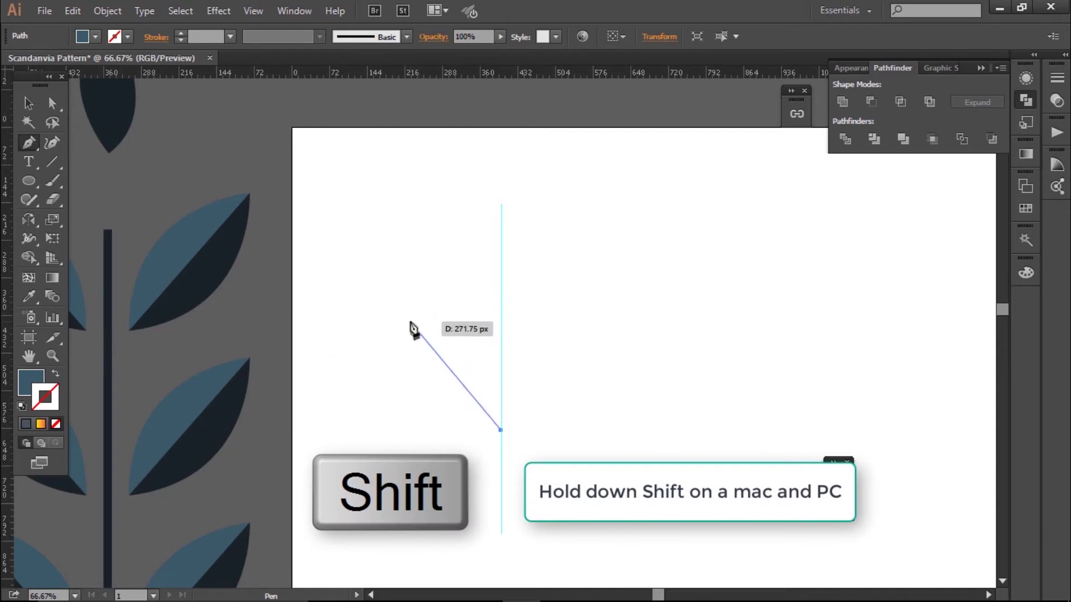
click(410, 321)
shift+click(410, 256)
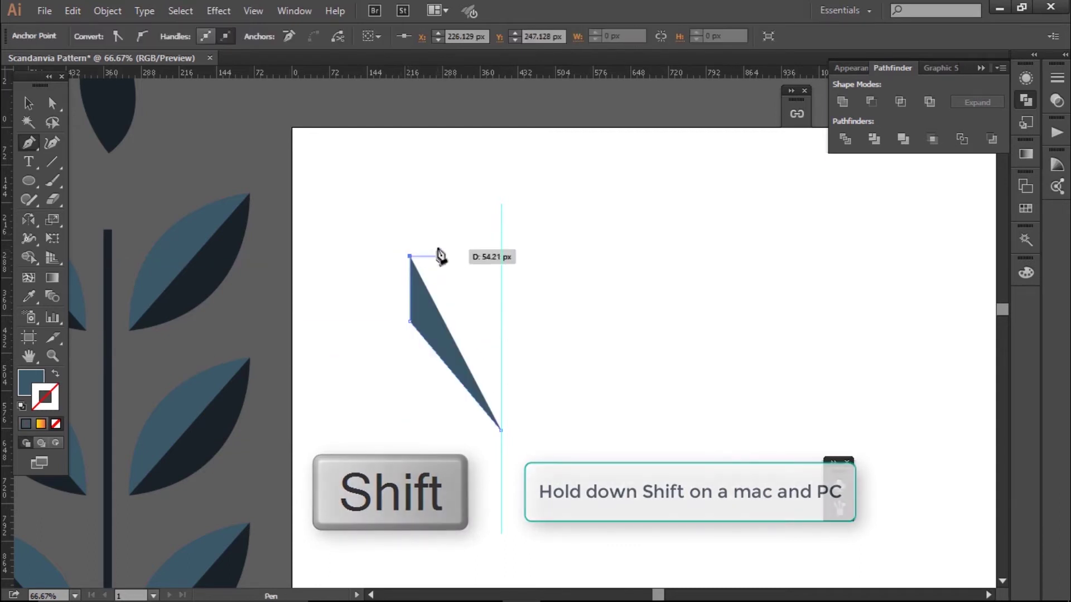
shift+click(449, 215)
key(ctrl+z)
key(ctrl+z)
- Continue the half-heart with a short left side and angled top segments to the vertical guide, and close the shape
click(410, 288)
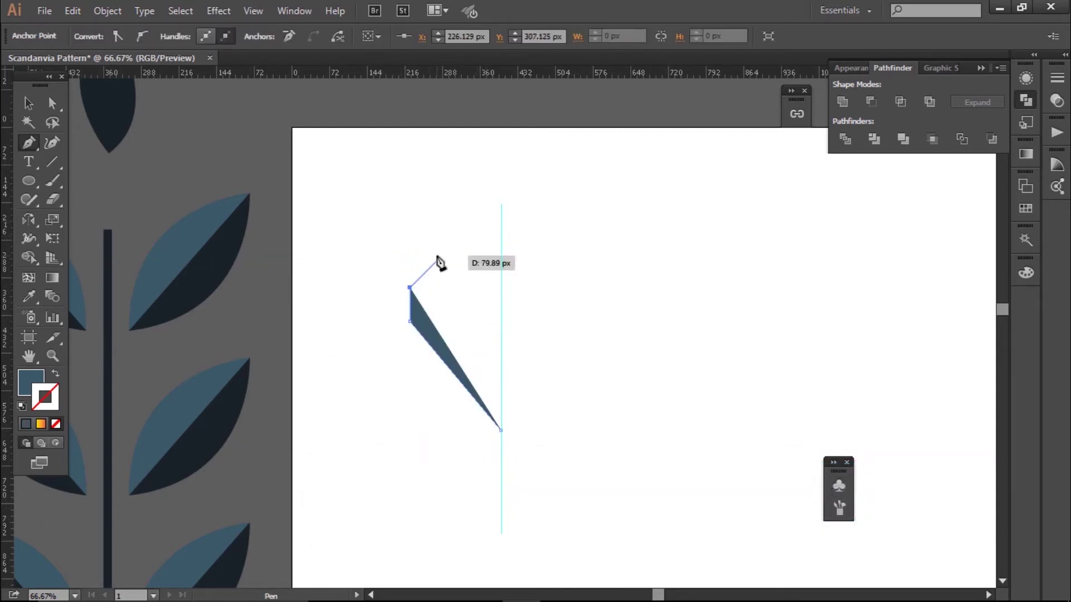
click(440, 259)
click(477, 258)
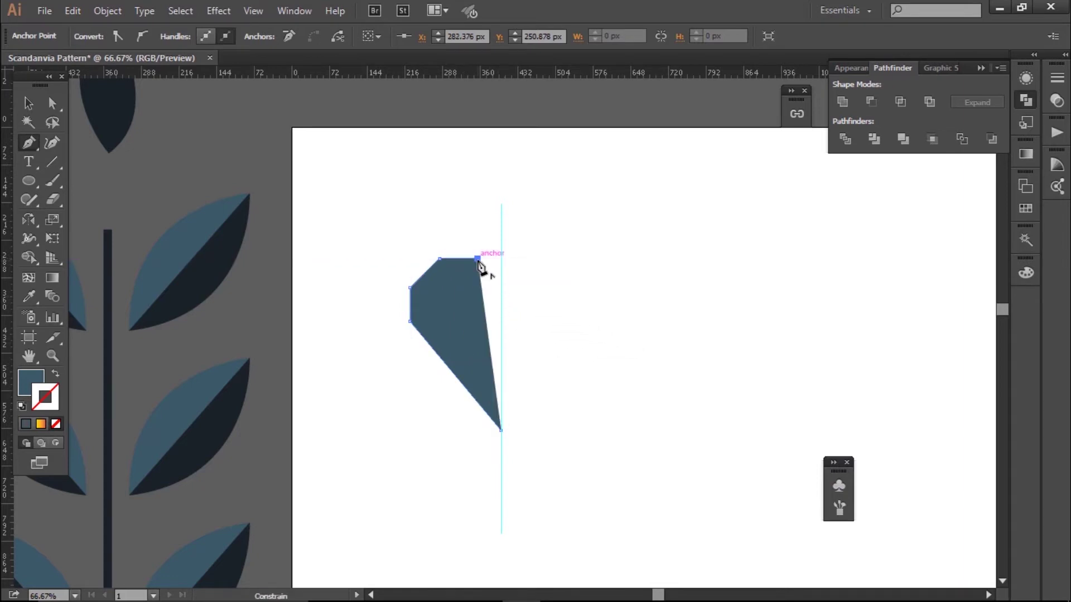
click(501, 284)
click(501, 430)
key(ctrl+shift+a)
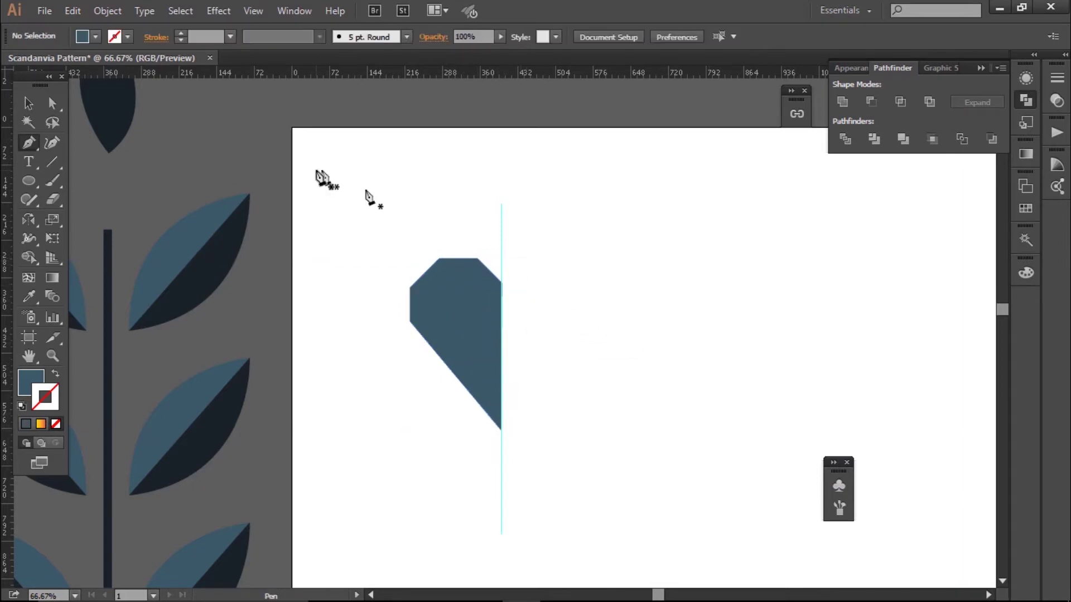
- Round the four outer corners of the half-heart to about 83 px
click(457, 308)
key(a)
drag(359, 229, 484, 335)
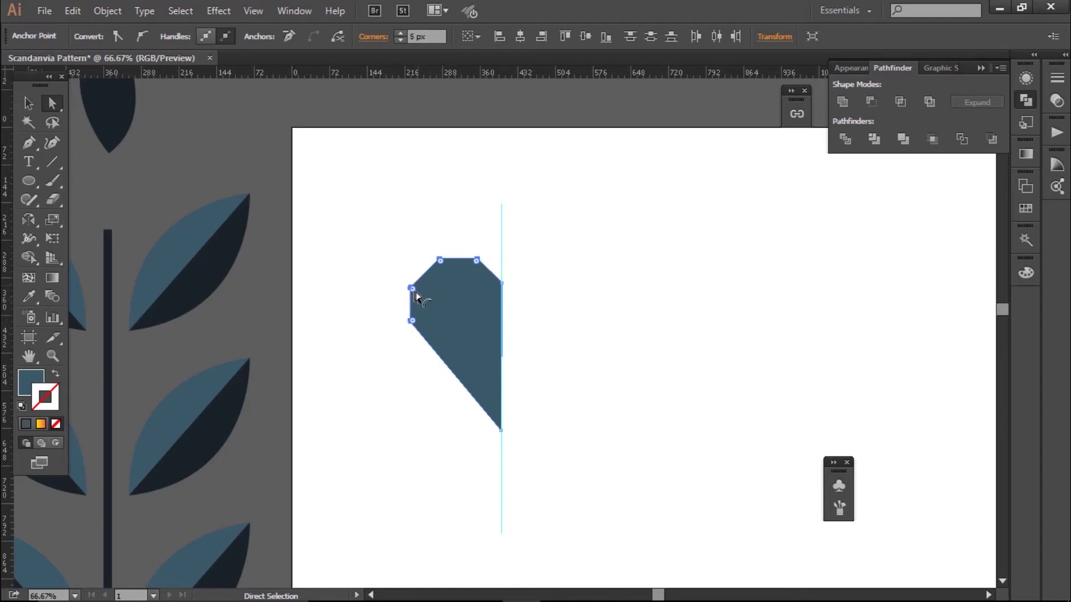
drag(415, 297, 521, 393)
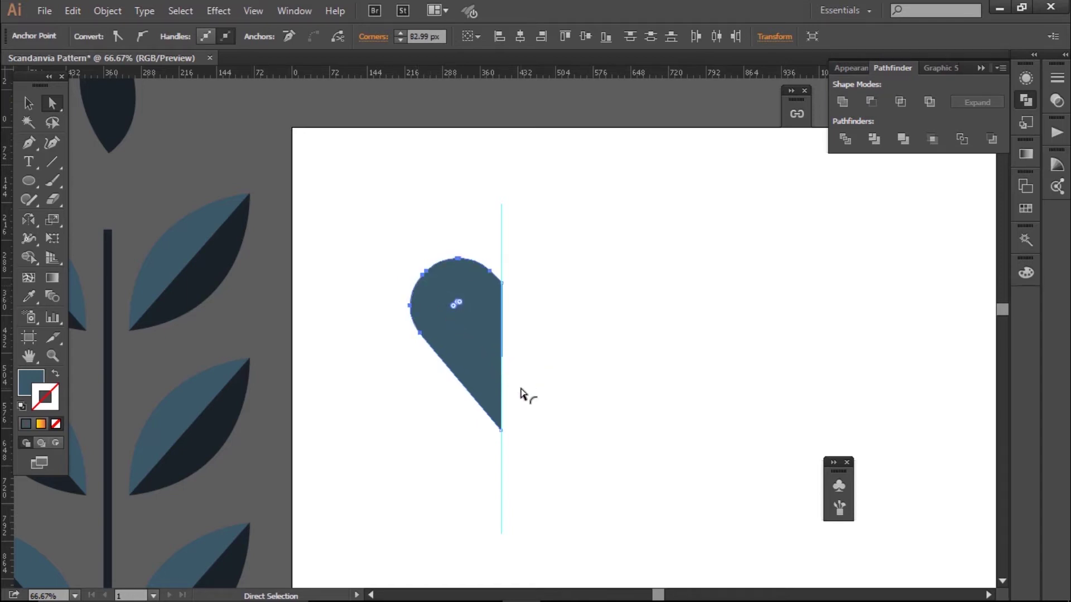
click(29, 104)
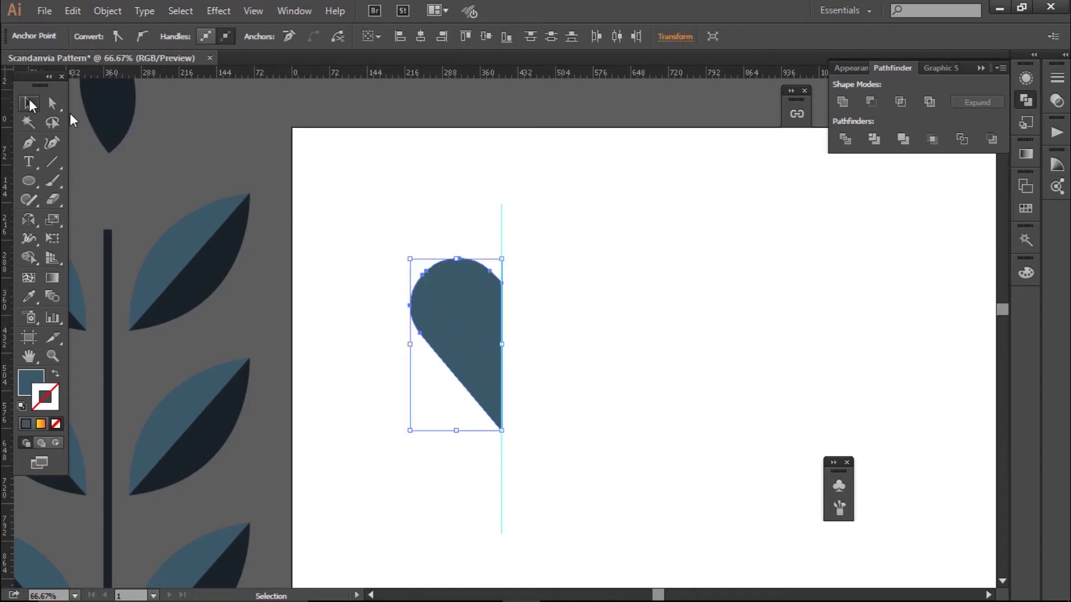
click(370, 366)
- Reflect a copy of the rounded half-heart across the vertical guide to complete the heart
click(436, 316)
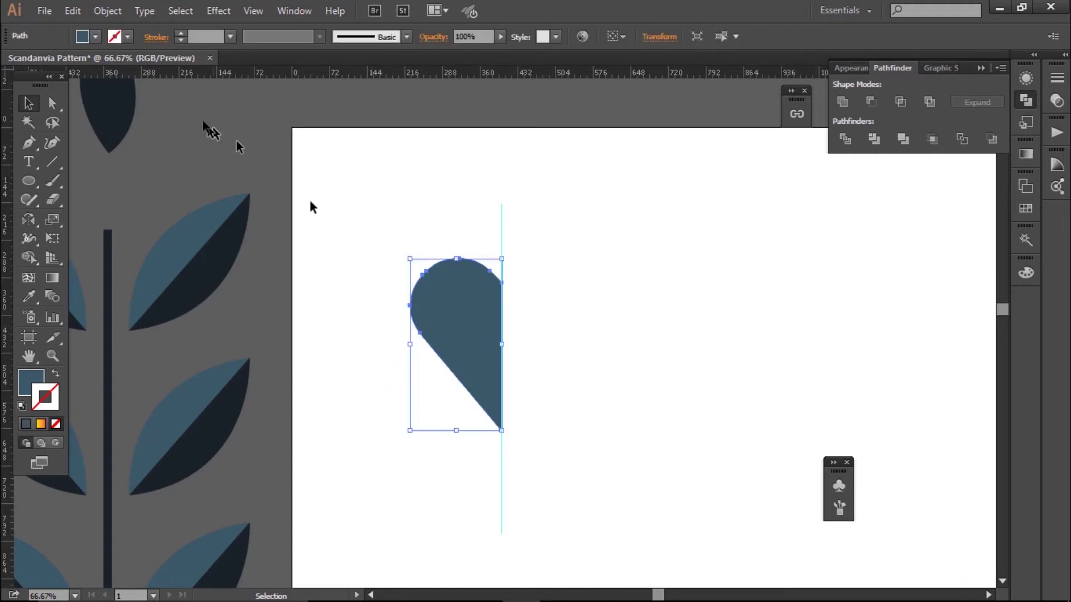
key(o)
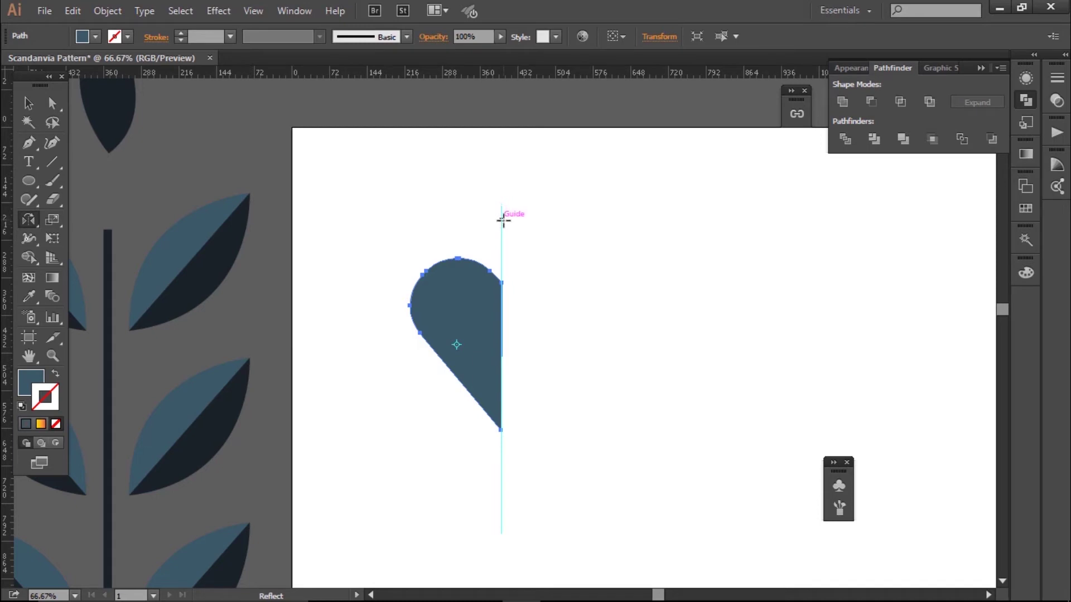
drag(500, 249, 501, 250)
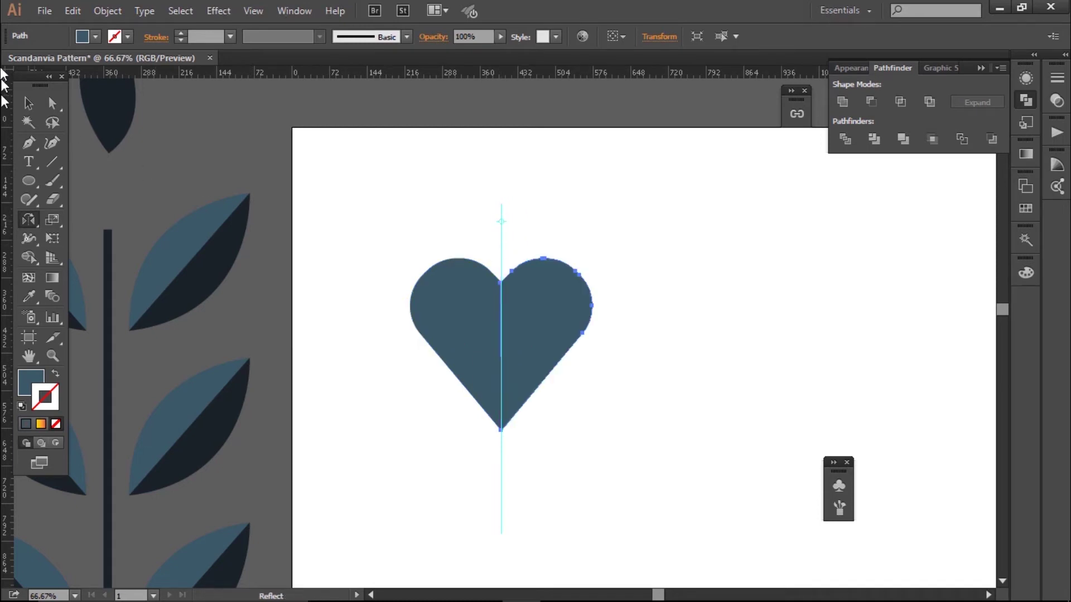
- Unite the two heart halves into a single shape with Pathfinder
click(29, 102)
shift+click(466, 329)
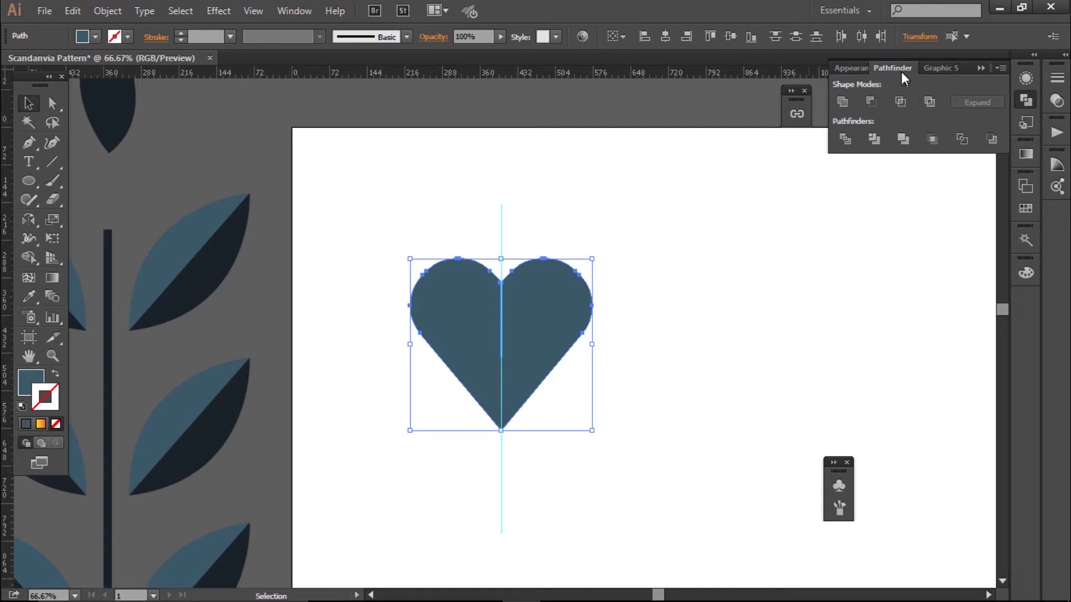
click(295, 10)
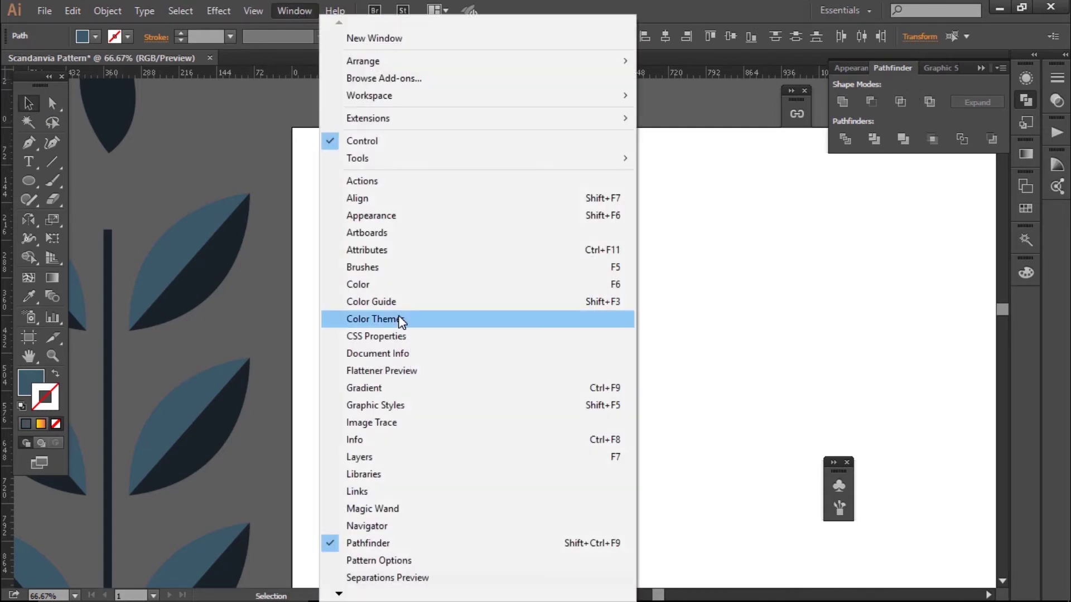
click(851, 89)
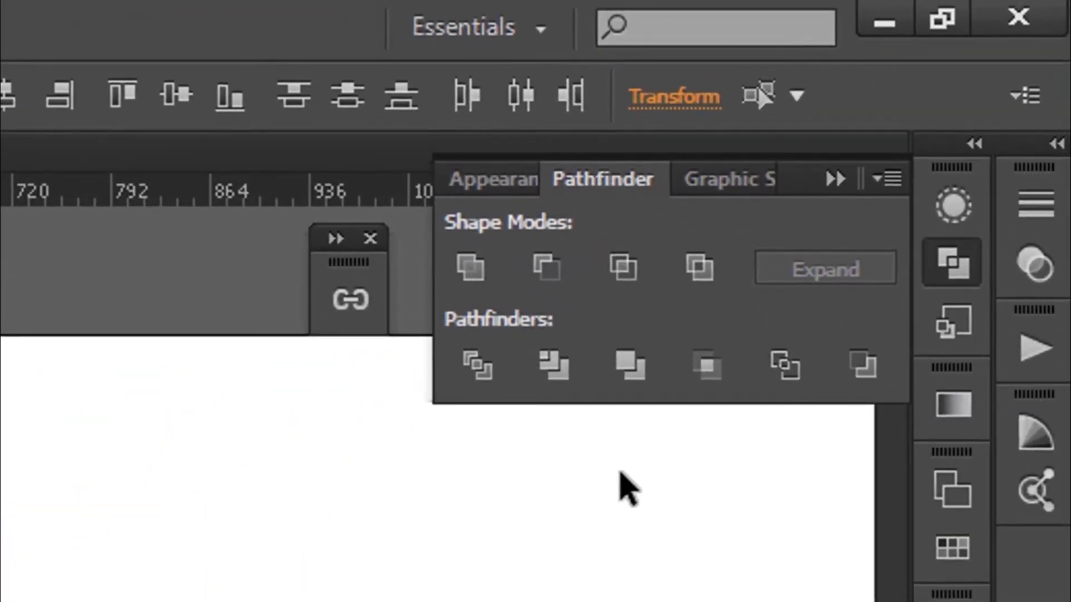
click(471, 268)
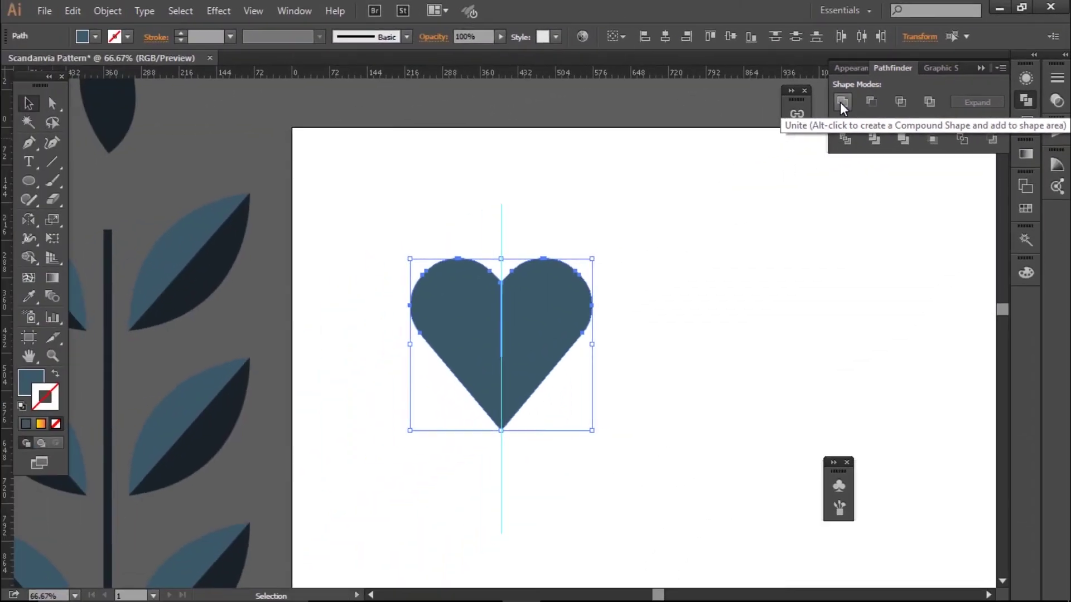
- Simplify the heart's path with 0% curve precision and a 125° angle threshold
click(107, 10)
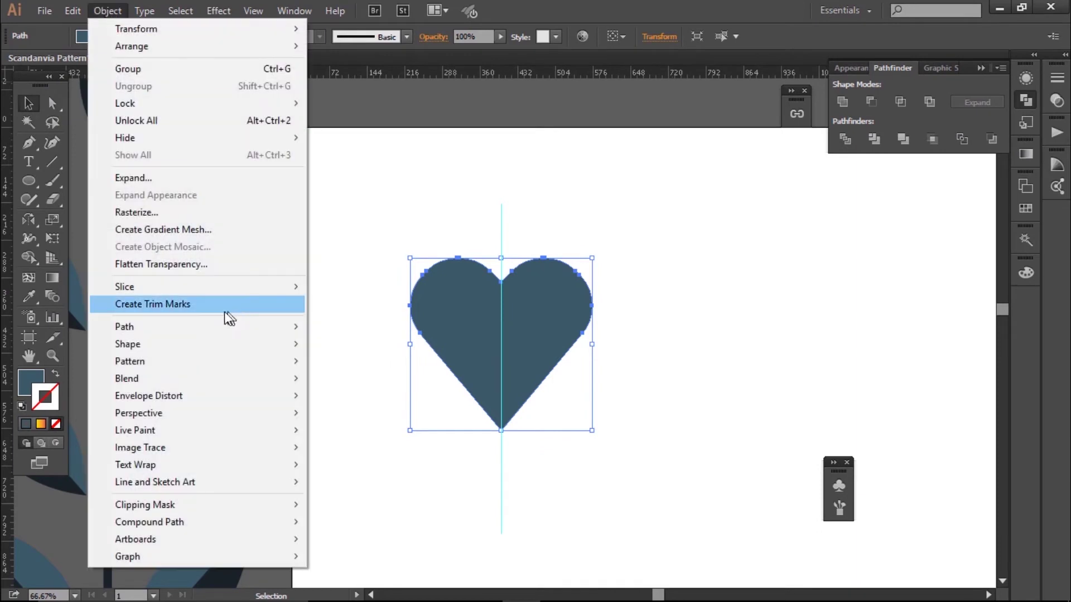
mouse_move(203, 328)
click(350, 406)
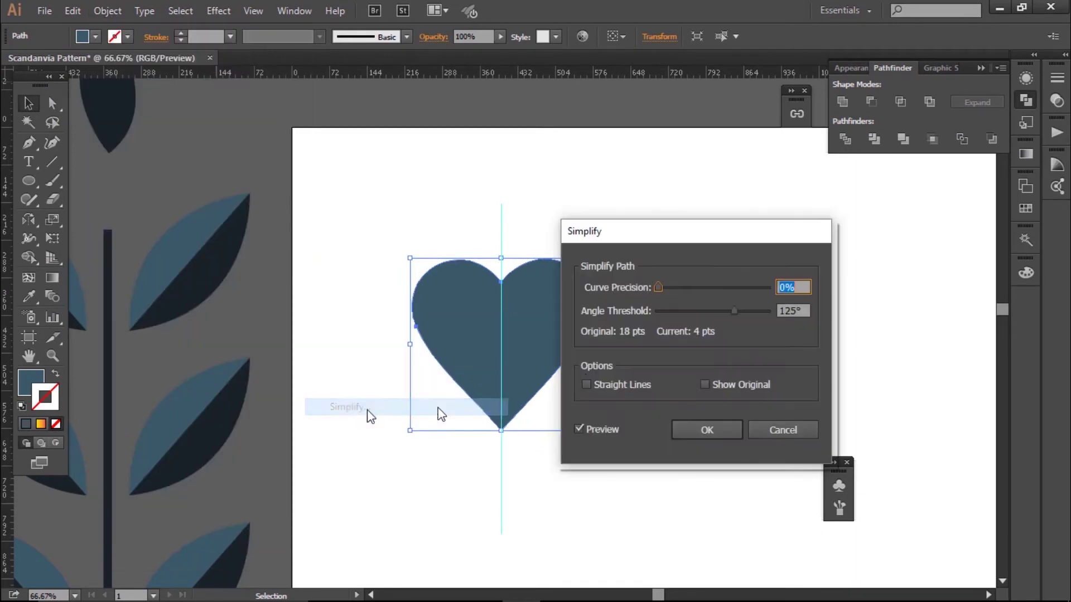
drag(593, 232, 753, 229)
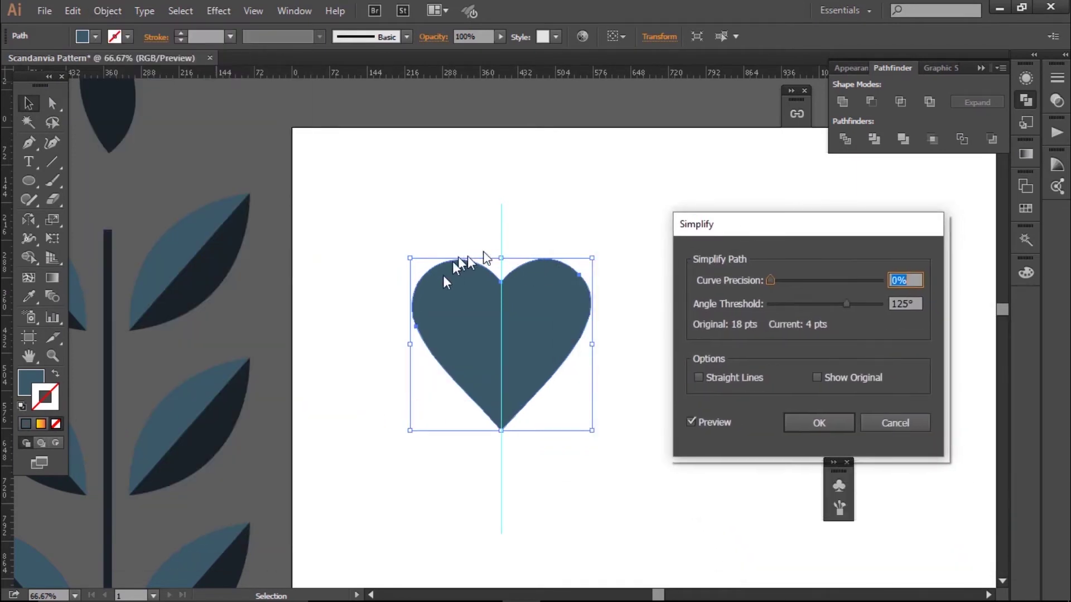
click(810, 432)
key(ctrl+minus)
click(713, 341)
- Create a copy of the heart uniformly scaled to 120%
click(516, 324)
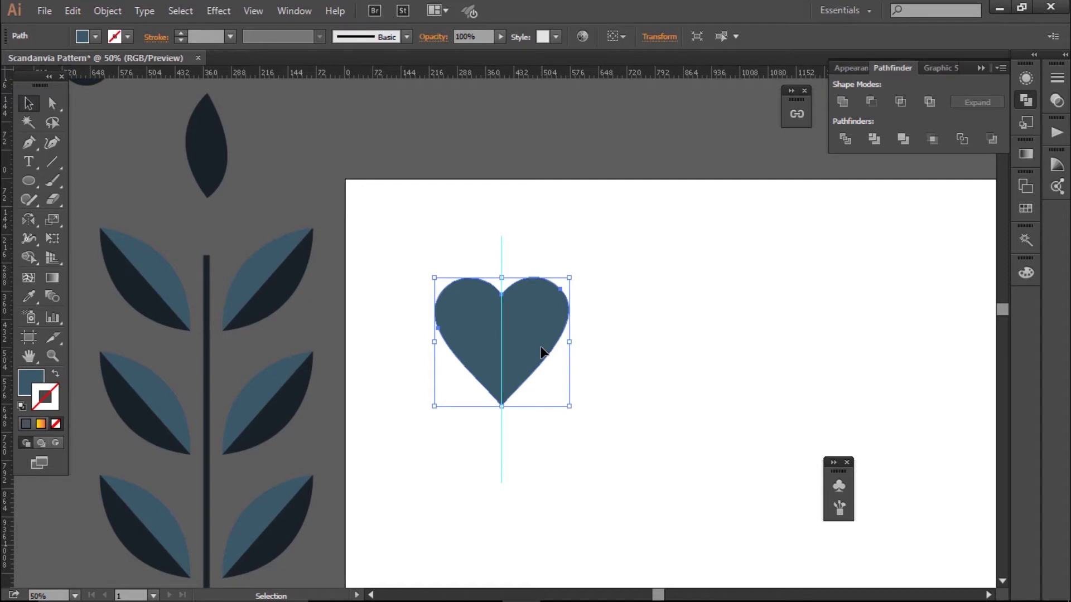
key(s)
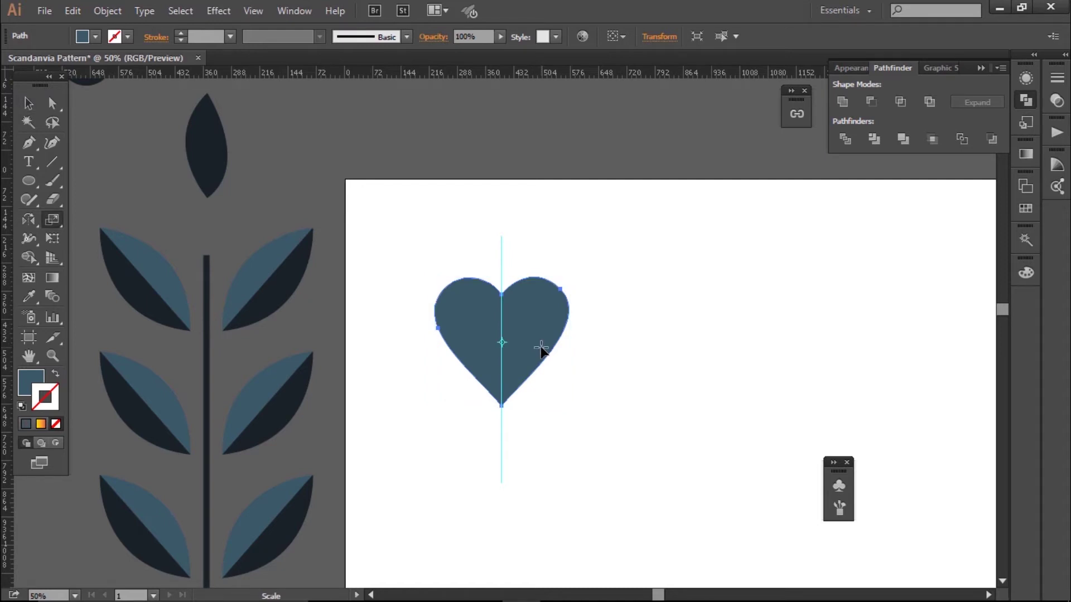
key(Return)
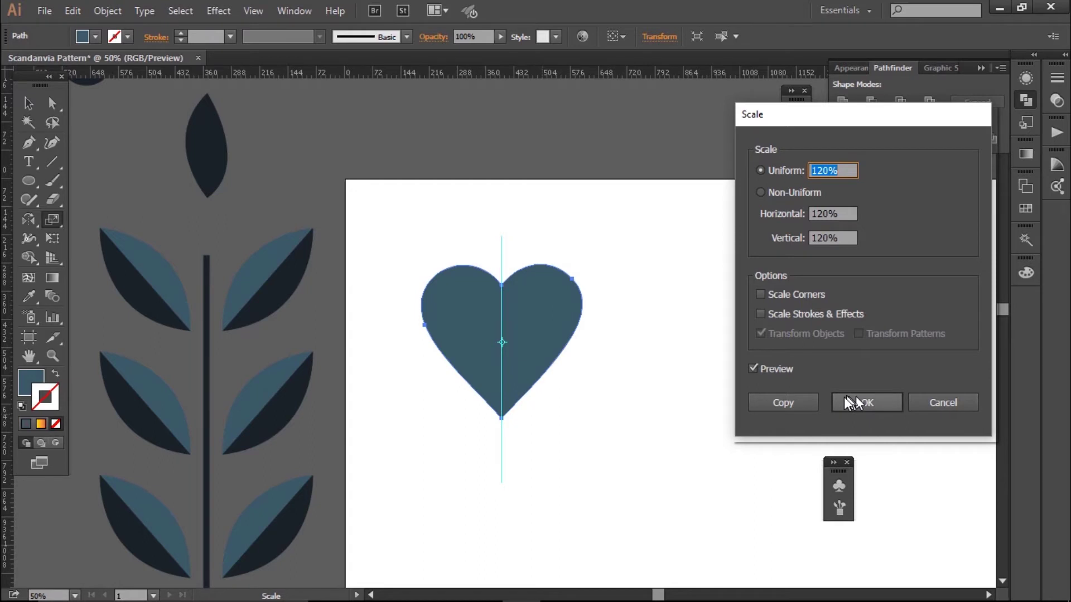
click(783, 402)
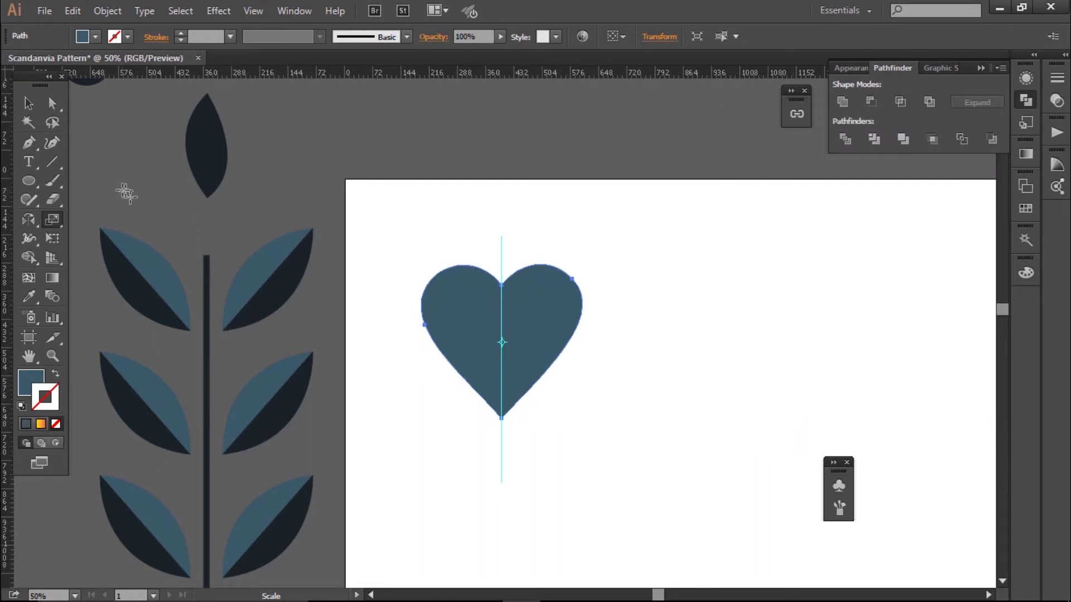
- Send the enlarged heart to the back and give it the dark navy fill of the single leaf
key(v)
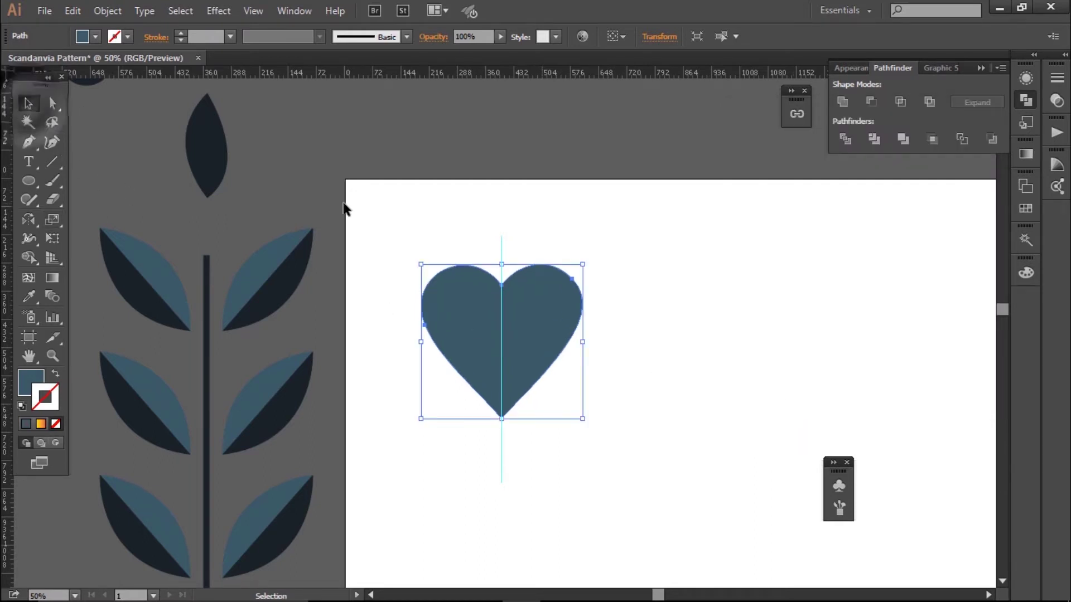
right_click(455, 303)
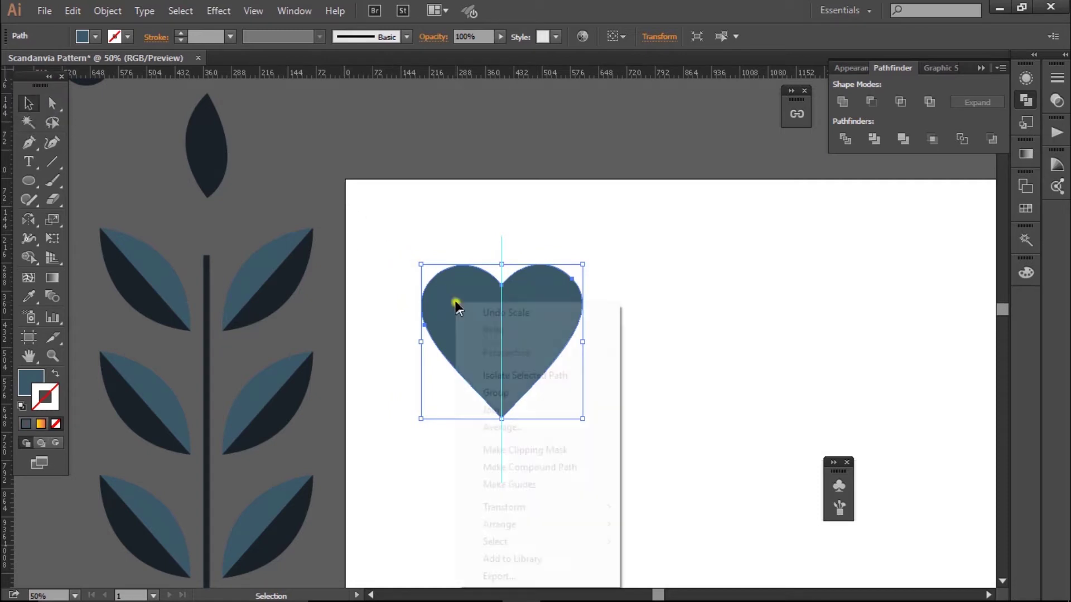
mouse_move(534, 527)
click(717, 502)
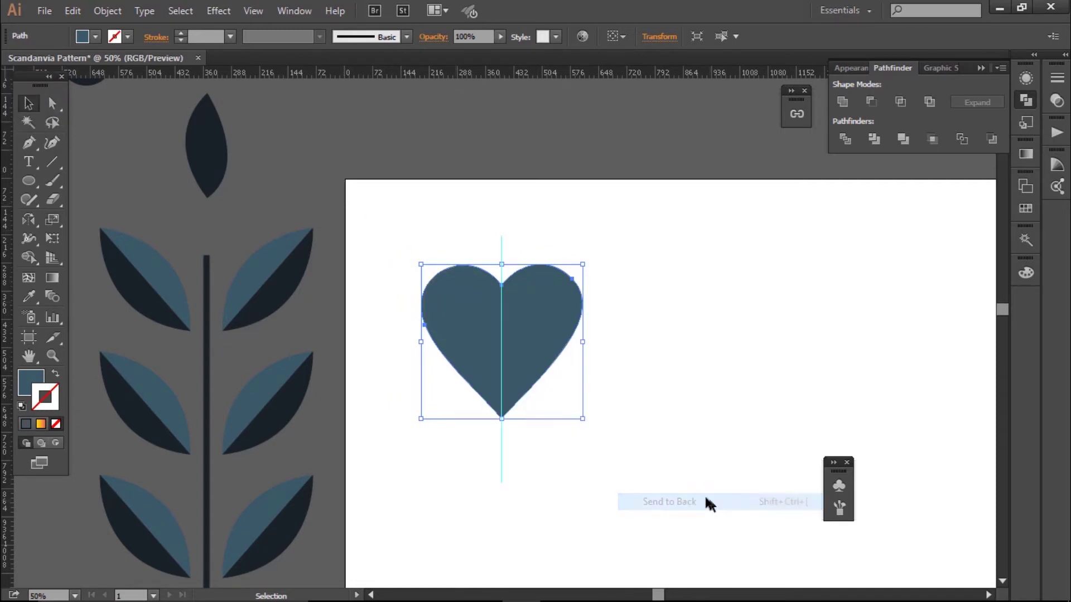
click(29, 296)
click(215, 137)
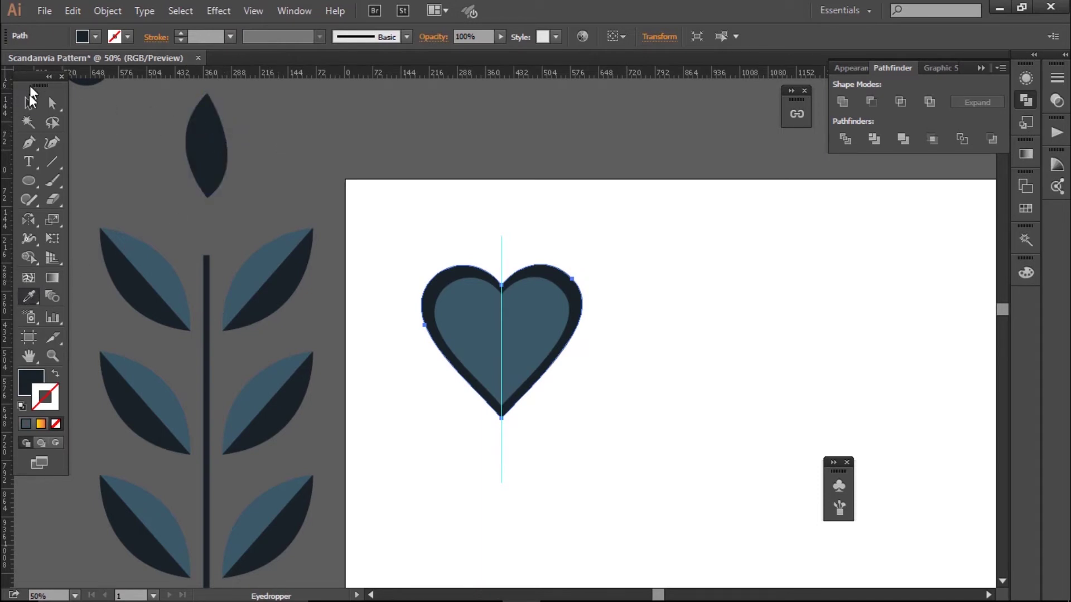
- Move both hearts off the artboard, above the straight leafy branch
click(29, 102)
click(346, 170)
drag(585, 306, 577, 296)
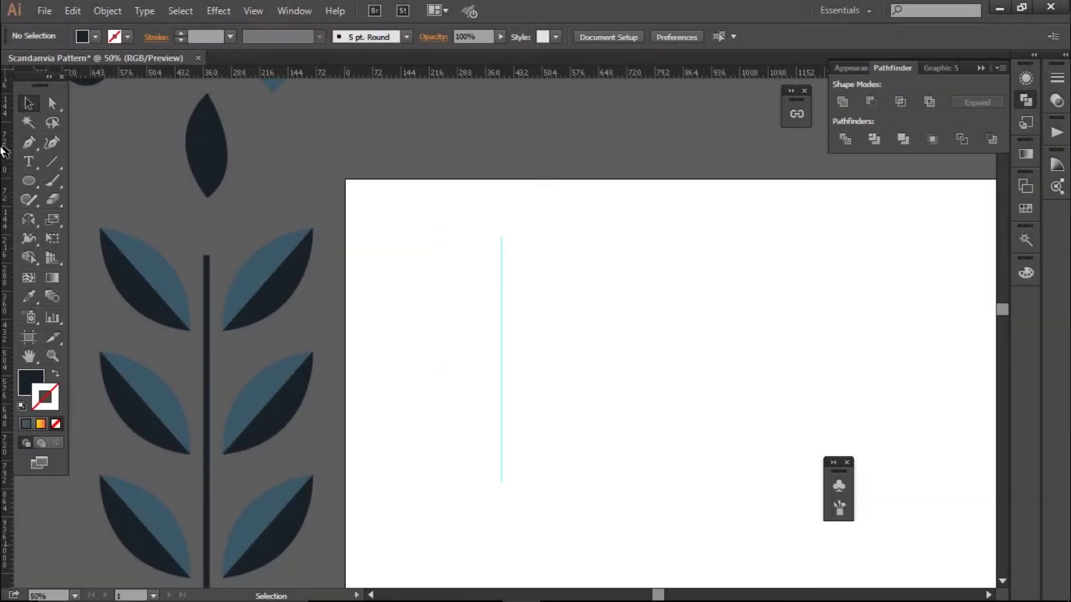
- Draw a closed dark navy kite shape with the Pen tool, with its top and bottom points on the vertical guide
key(p)
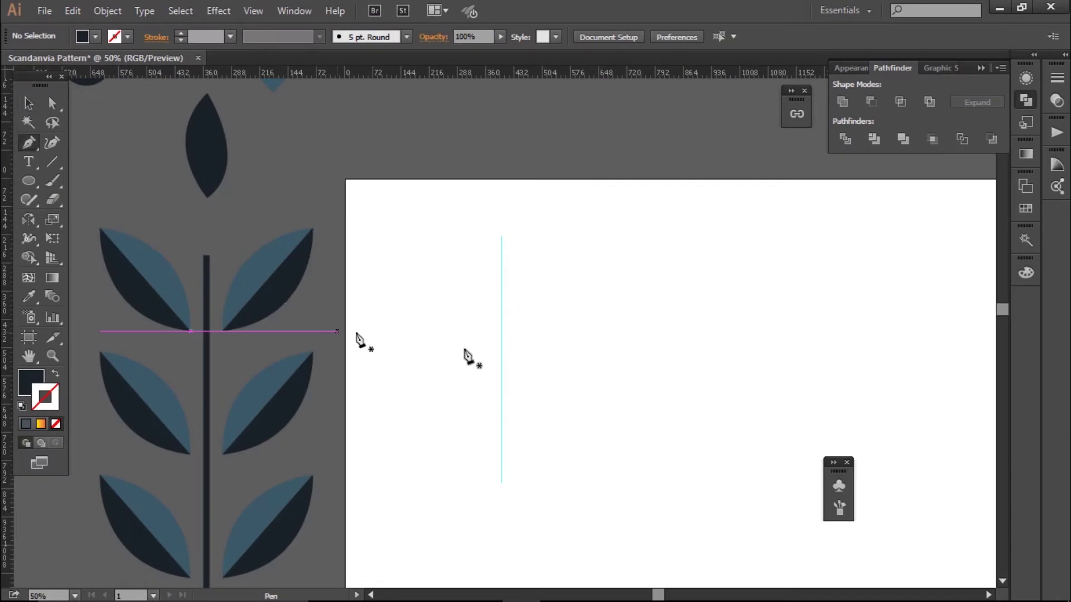
click(502, 340)
click(468, 266)
click(502, 237)
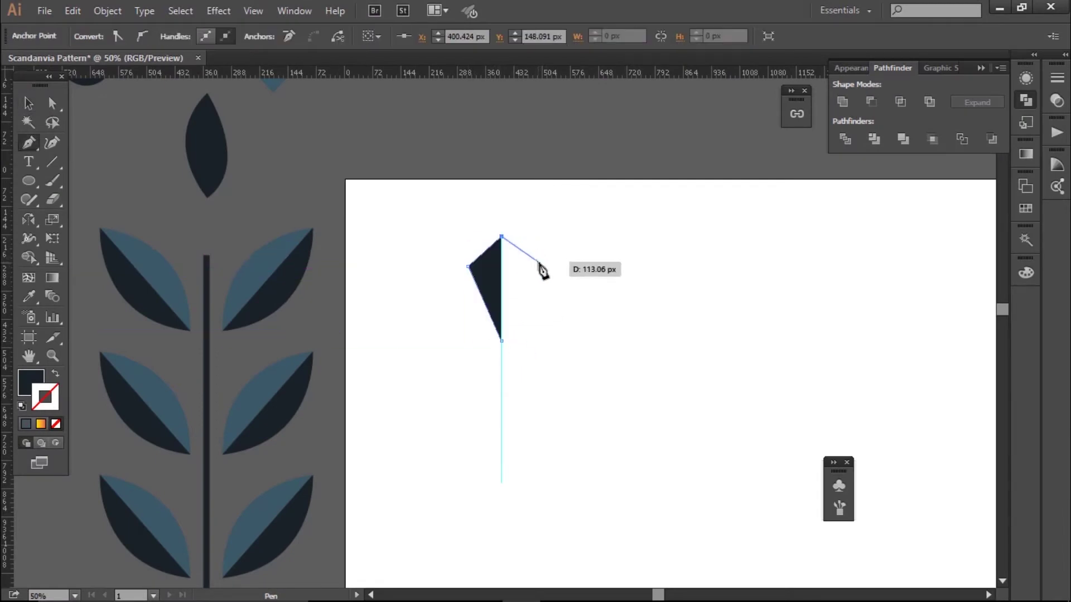
click(539, 267)
click(502, 340)
- Round the kite's top and side corners fully into a petal shape, keeping the bottom point sharp
click(52, 104)
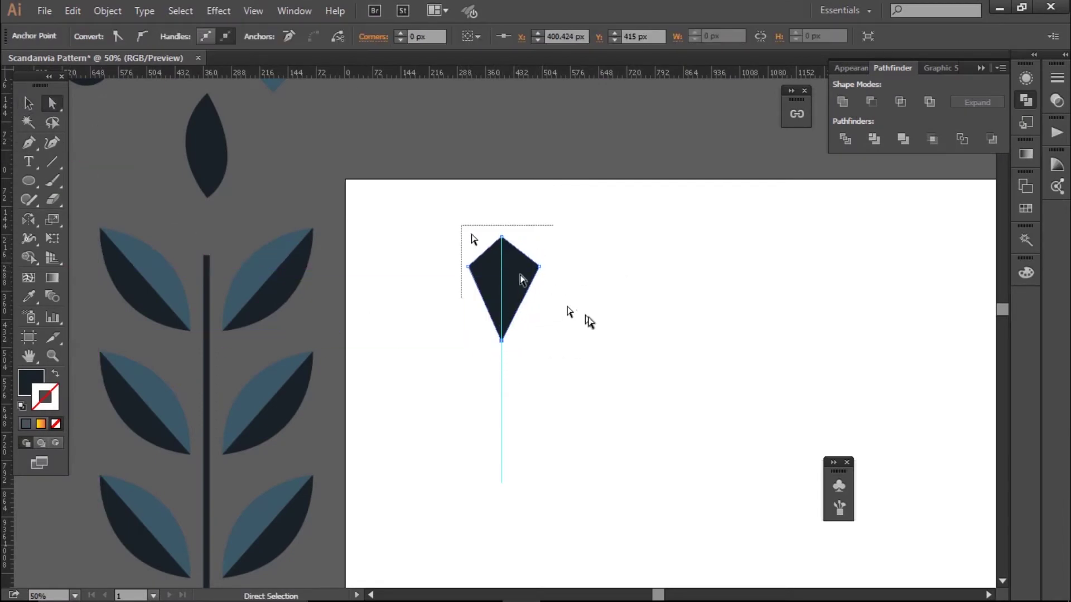
drag(585, 316, 581, 305)
drag(501, 254, 584, 398)
click(29, 104)
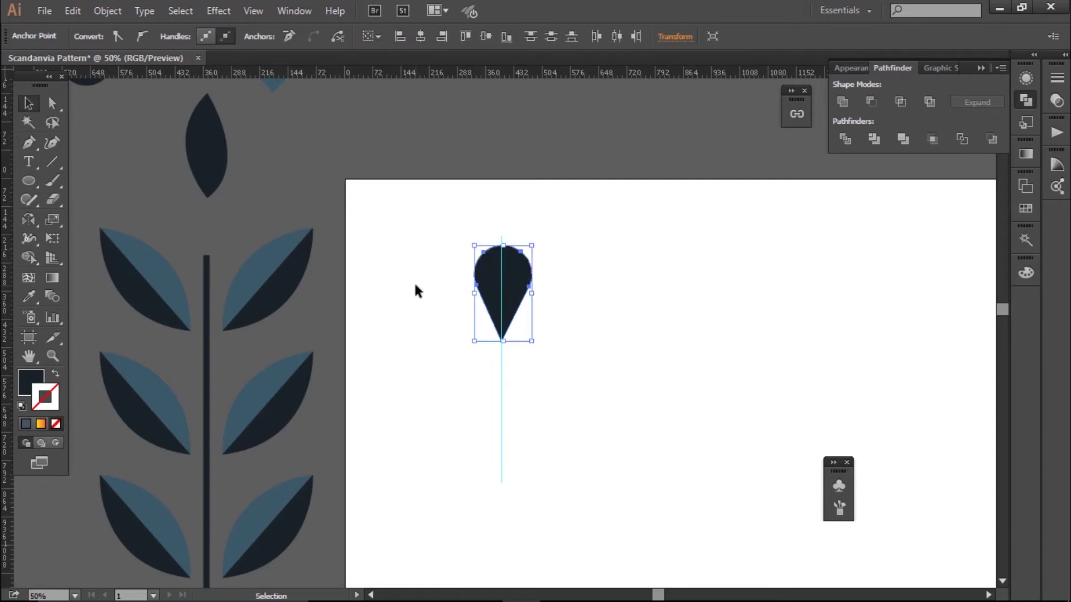
click(418, 290)
- Try simplifying the petal's path and rotating the petal 180 degrees
click(516, 281)
click(107, 10)
mouse_move(190, 334)
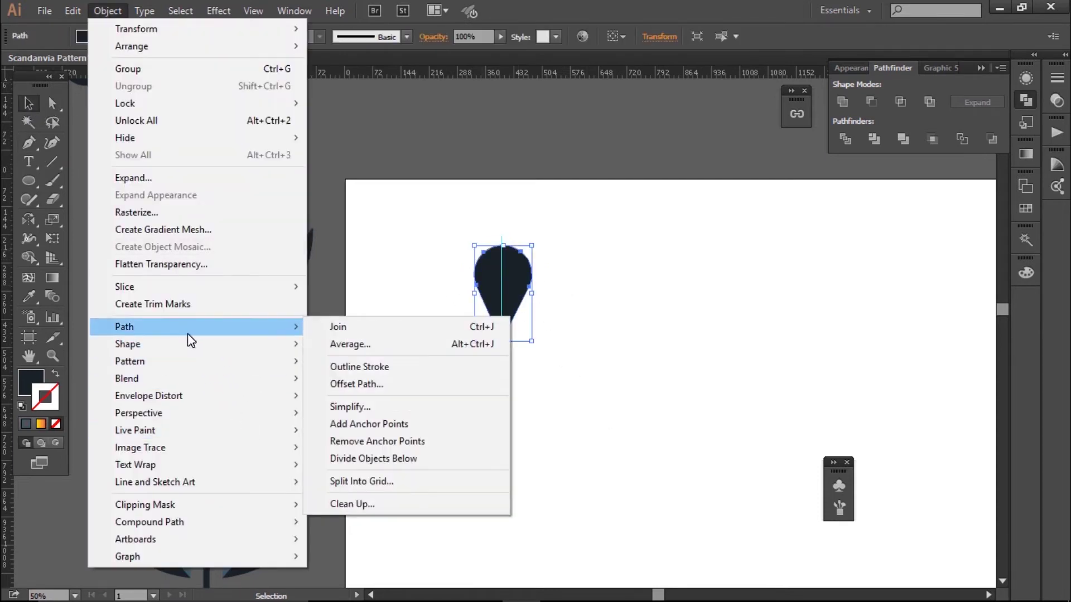
click(385, 408)
click(884, 422)
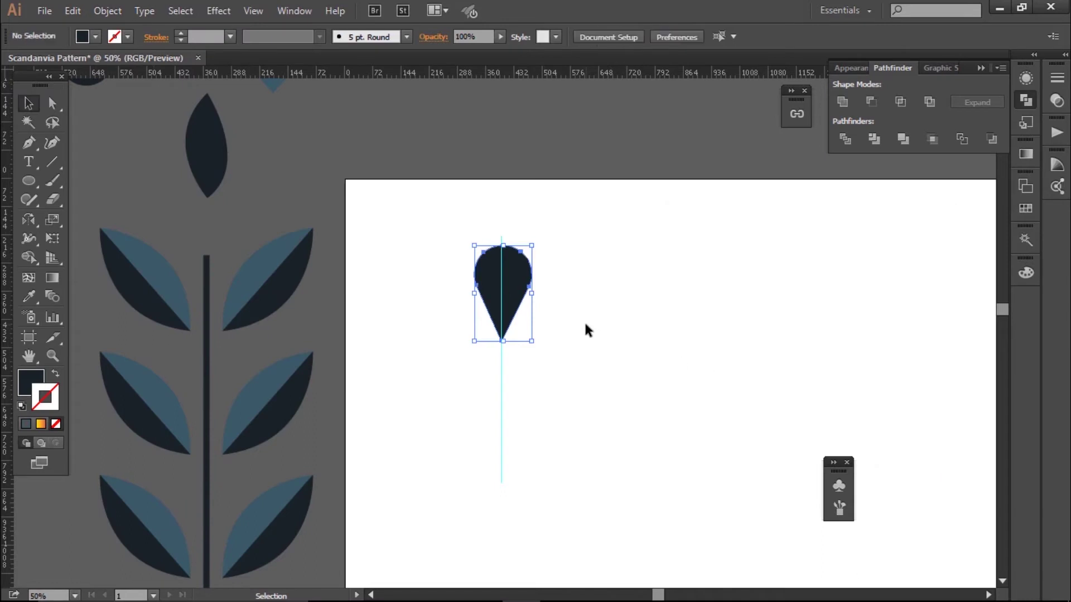
drag(539, 241, 490, 357)
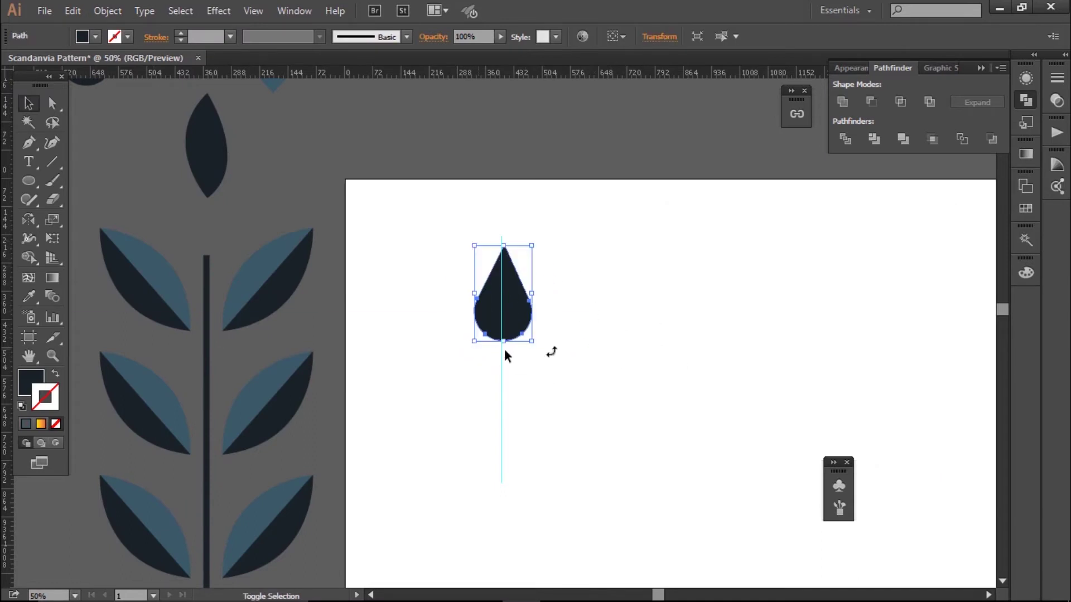
key(ctrl+z)
- Duplicate the petal, turn the copy upside down, and set it below the original on the guide with their pointed ends overlapping
key(ctrl+c)
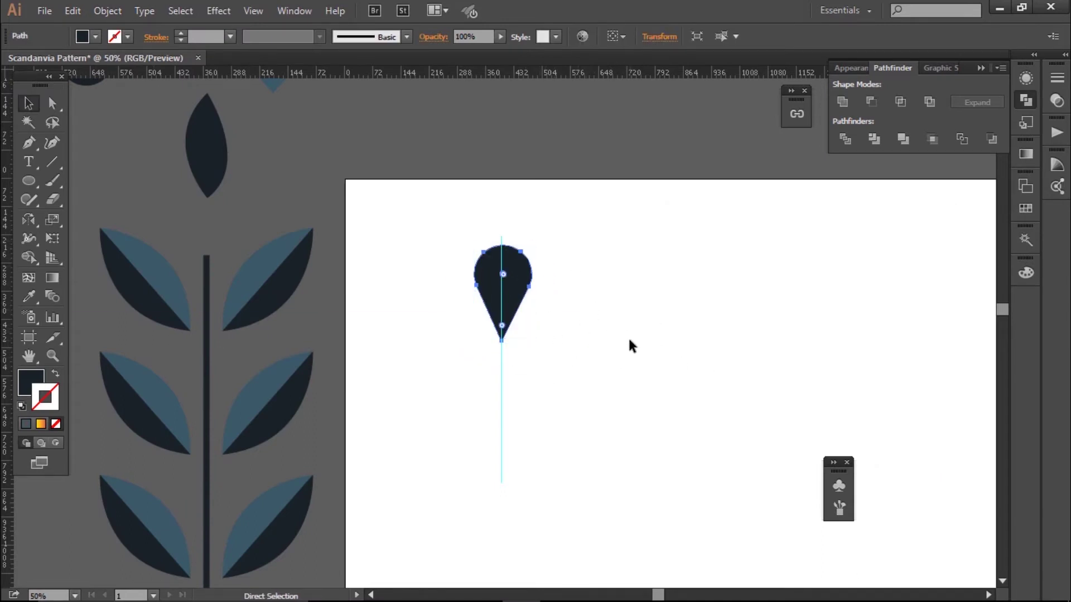
key(ctrl+v)
drag(544, 291, 430, 455)
click(551, 351)
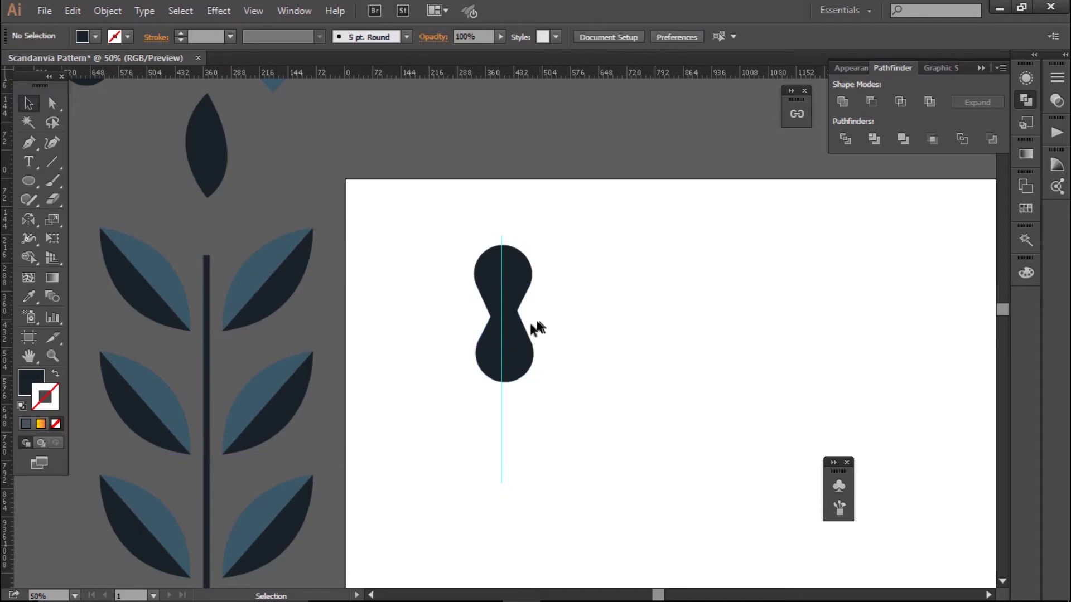
drag(537, 328, 533, 330)
click(579, 333)
drag(514, 283, 513, 283)
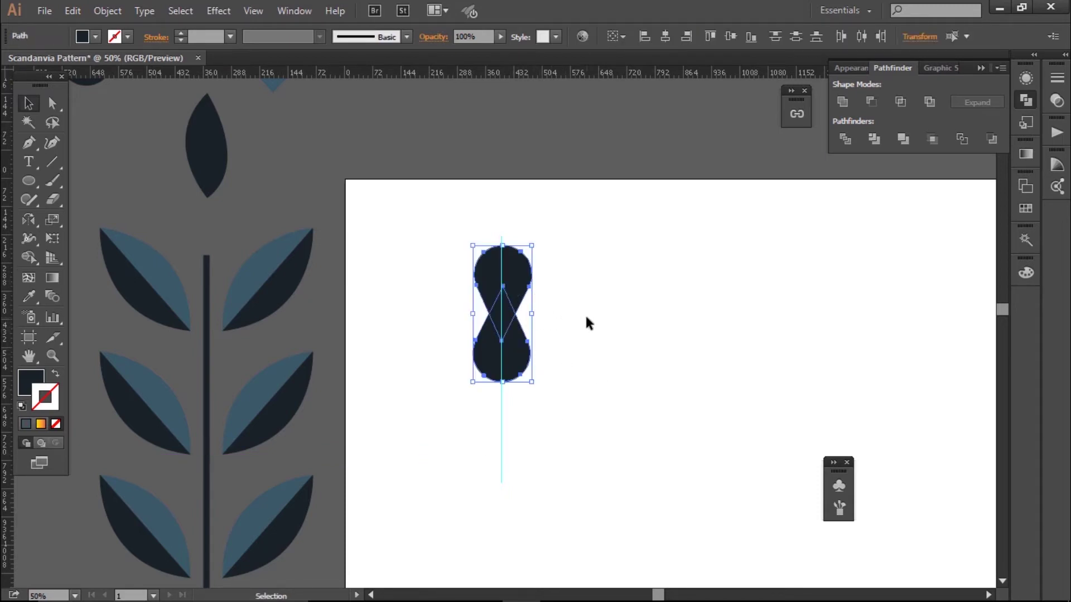
- Duplicate the petal pair, rotate the copy to horizontal, and centre it over the original to form a four-petal flower
key(ctrl+c)
key(ctrl+v)
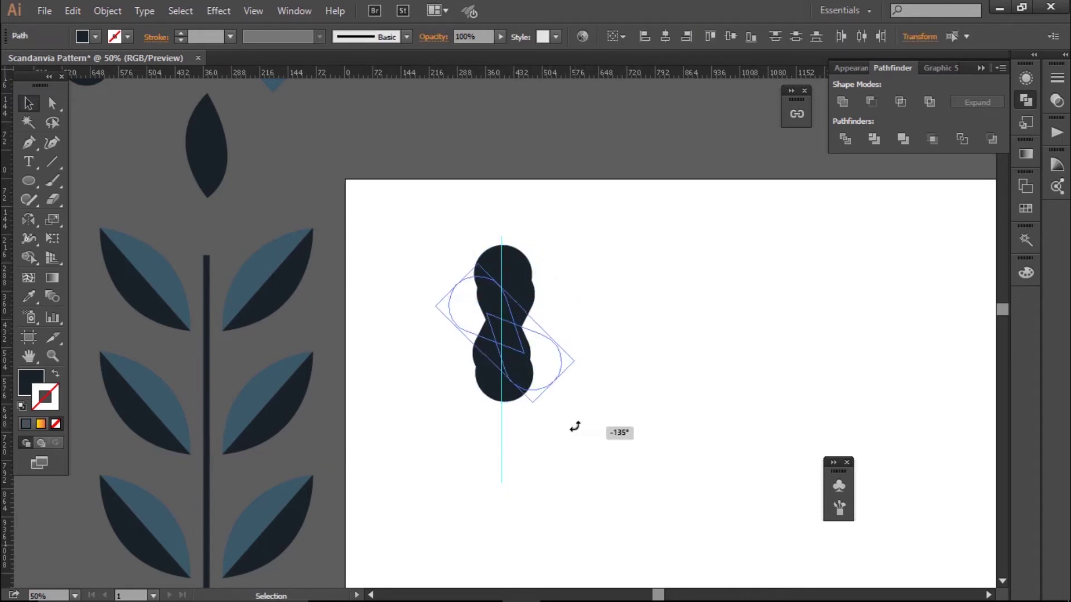
drag(574, 427, 569, 351)
drag(543, 333, 544, 314)
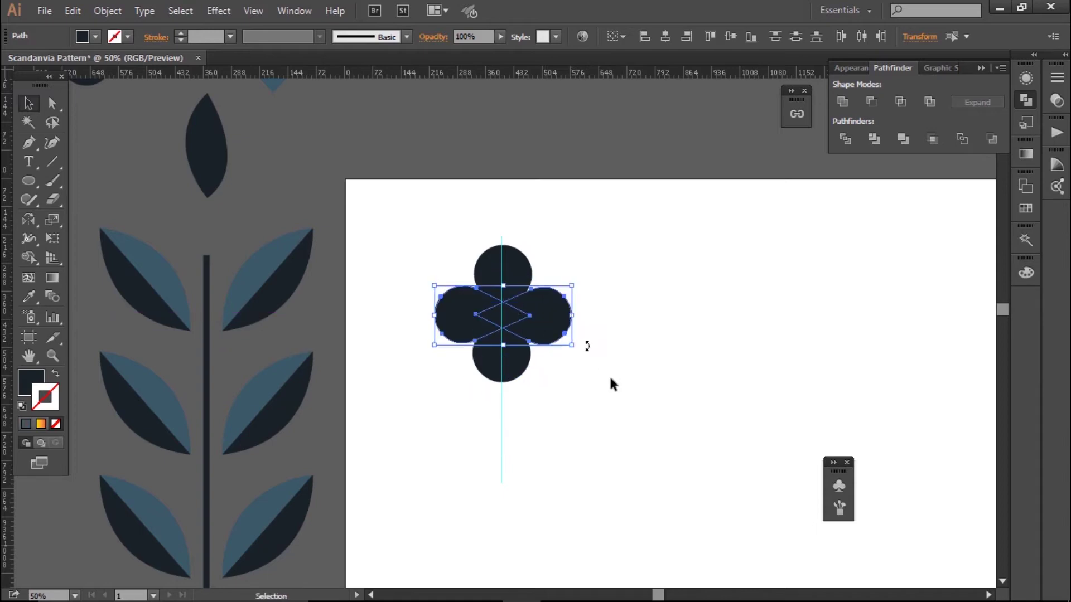
click(612, 385)
drag(588, 374, 515, 272)
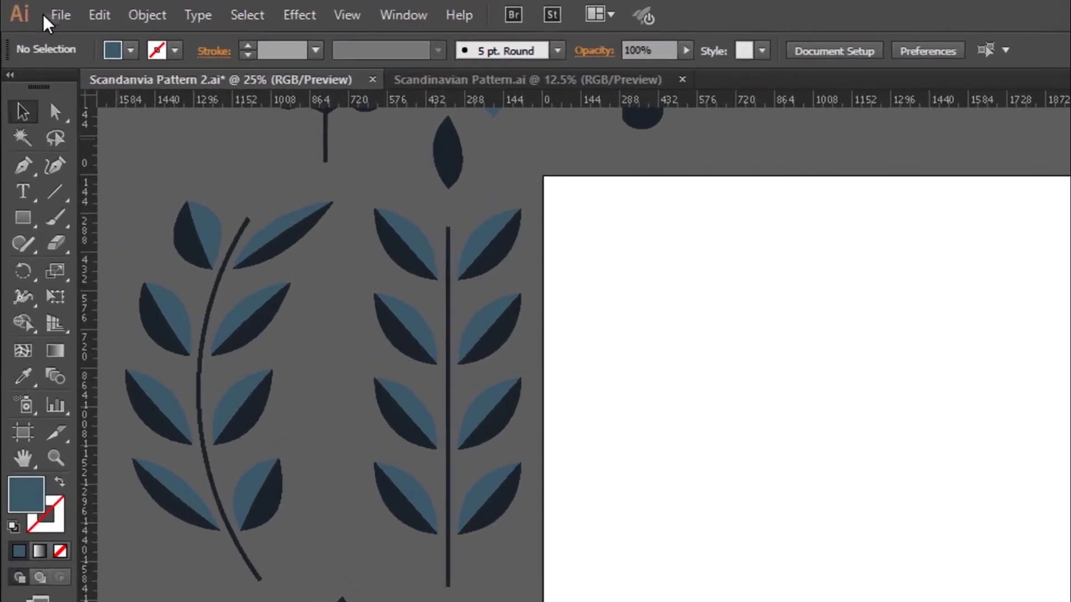
- Place the pencil sketch of the horse from the Flowers folder on the artboard at about 1383 x 1844 px
click(44, 10)
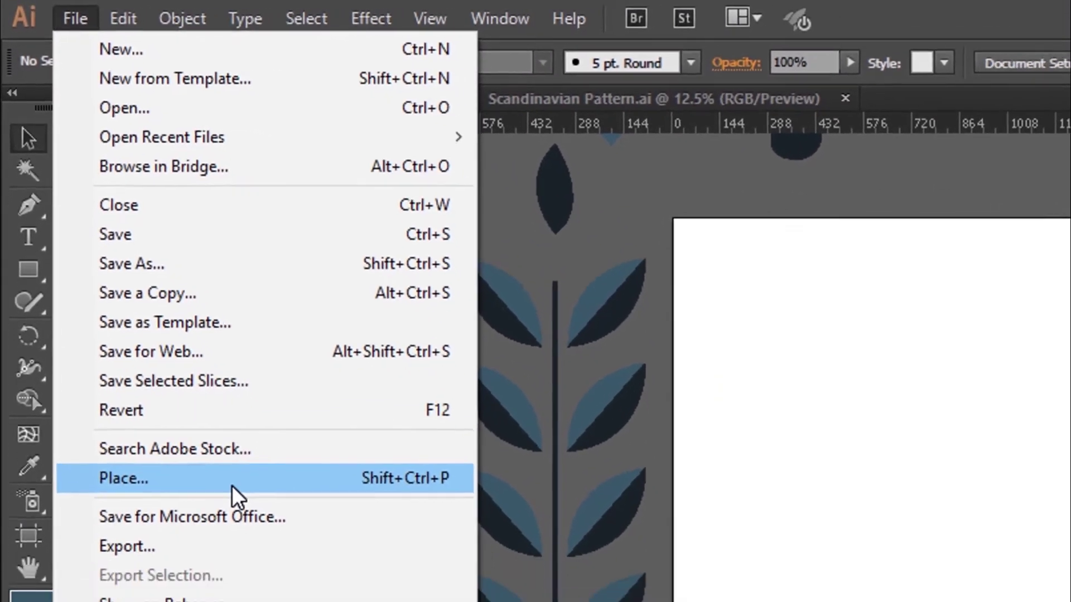
click(262, 525)
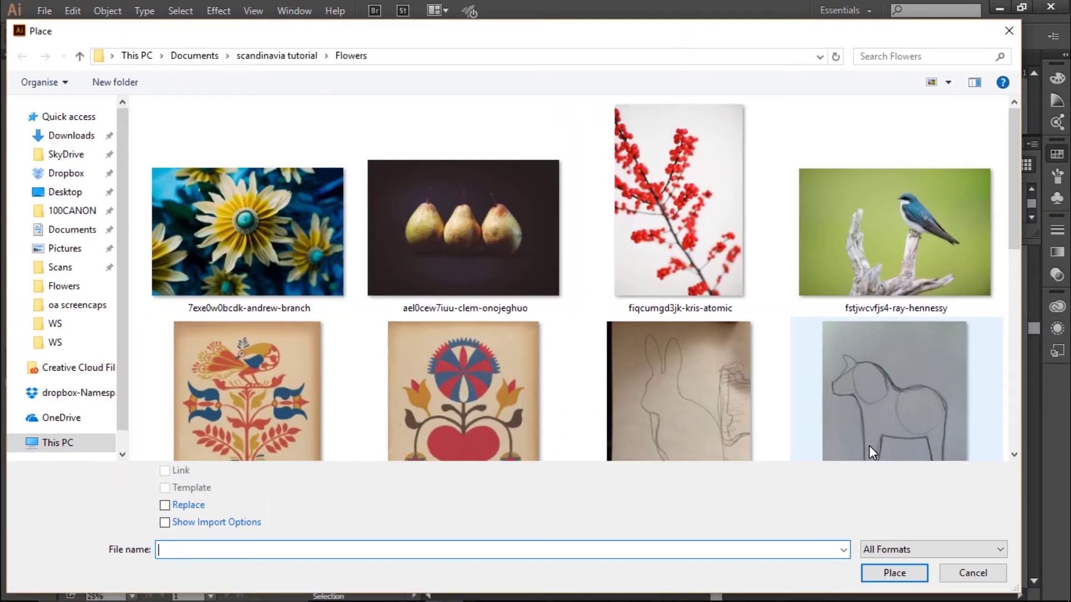
click(869, 446)
click(890, 574)
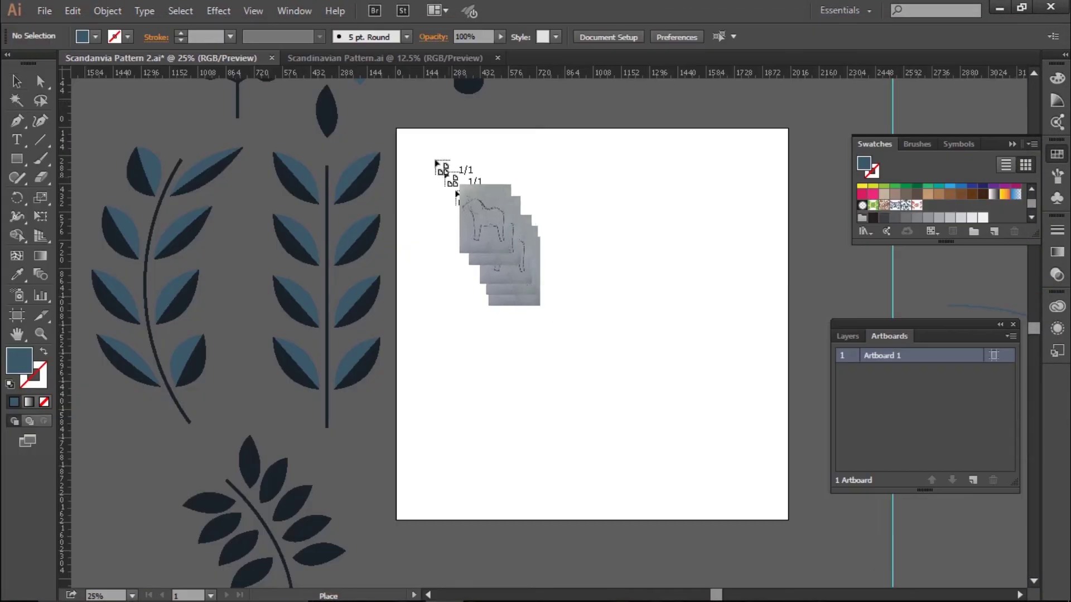
mouse_move(409, 143)
mouse_down()
mouse_move(590, 300)
mouse_move(770, 425)
mouse_move(865, 509)
mouse_up()
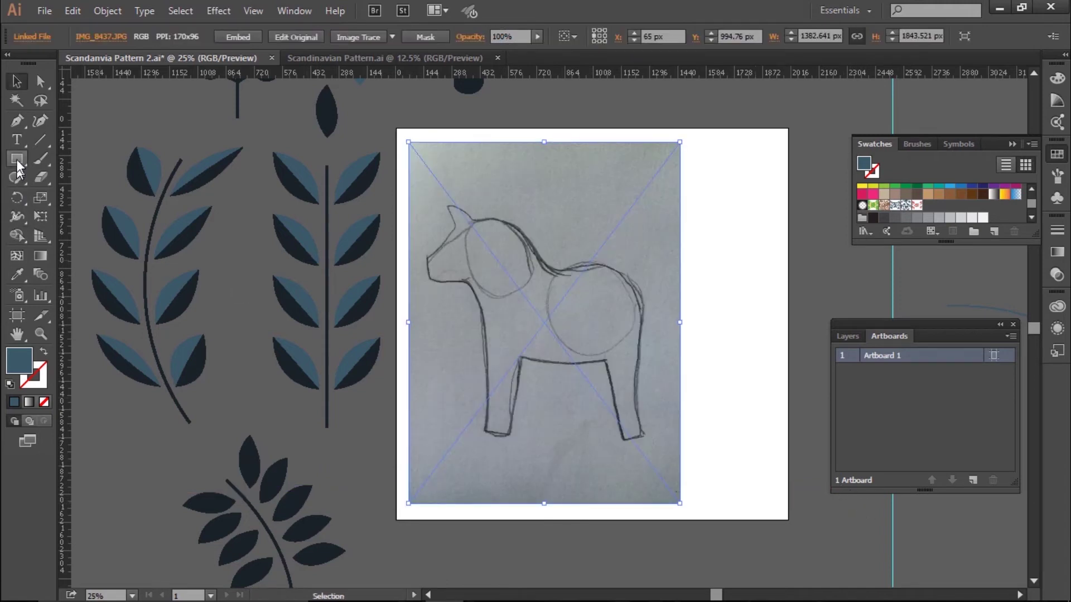
- Trace the sketched horse with the Pen tool from the nose over the ear and back down to the rear hoof
click(40, 334)
drag(389, 175, 676, 473)
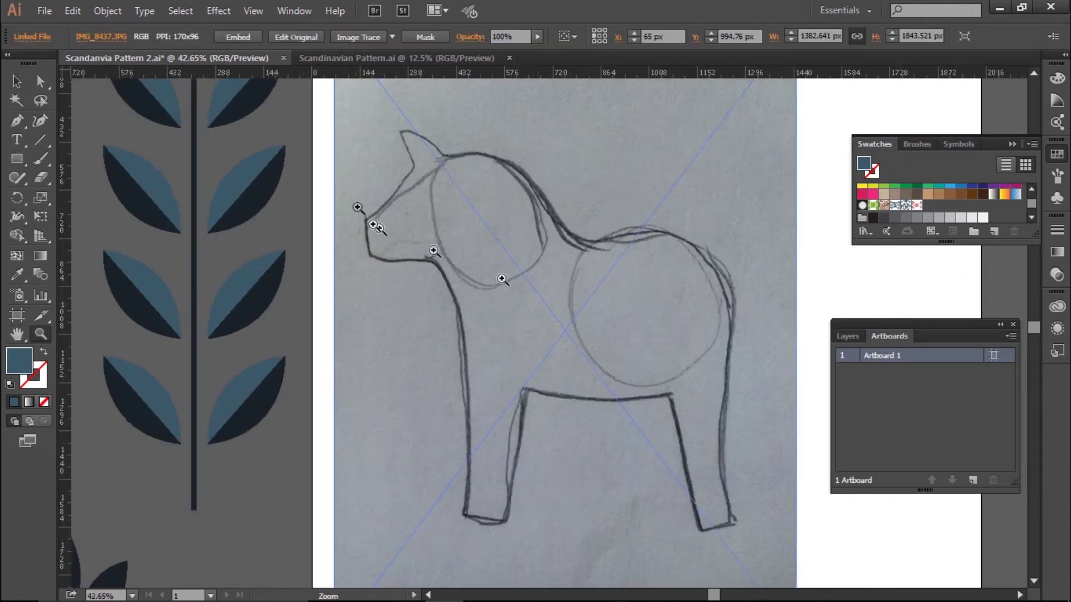
key(p)
click(364, 222)
click(412, 166)
click(399, 131)
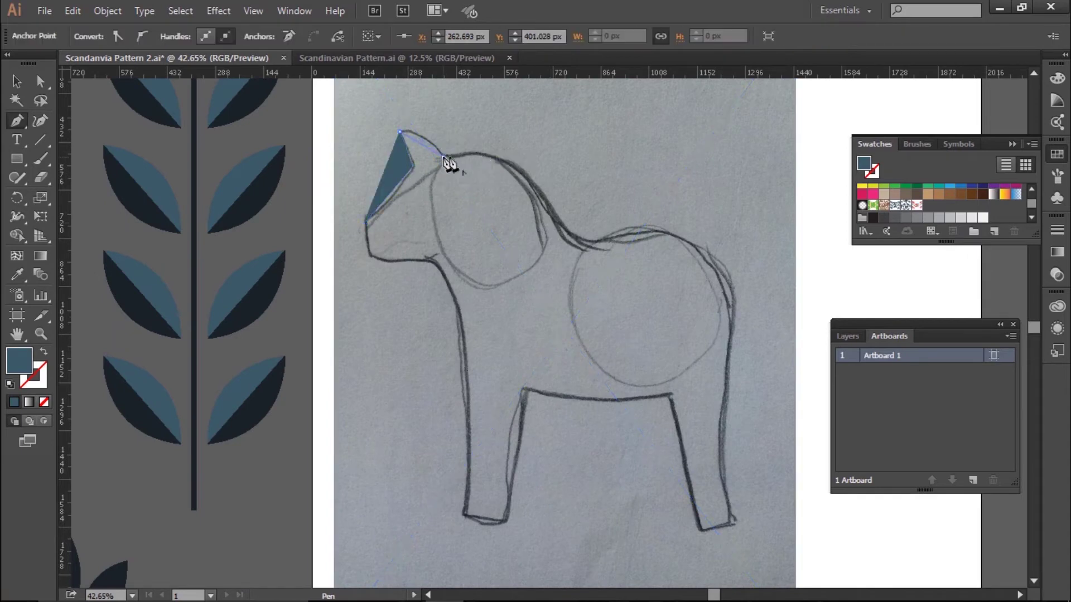
click(443, 156)
drag(565, 229, 621, 335)
drag(651, 232, 722, 220)
drag(730, 331, 729, 351)
drag(723, 475, 728, 502)
click(732, 523)
click(701, 530)
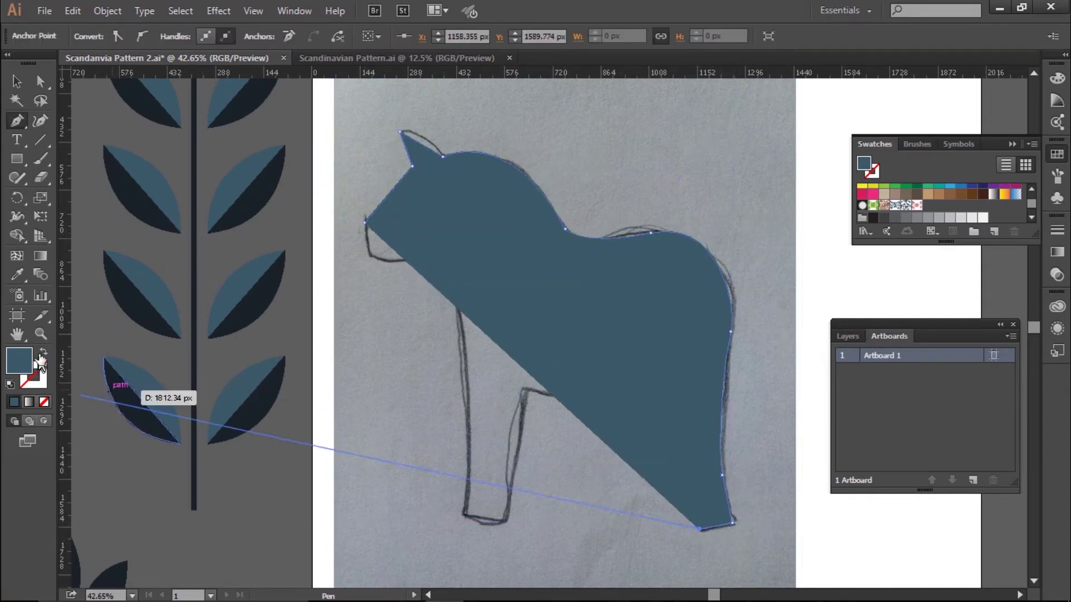
- Trace the inner hind leg, belly, front leg, chest and jaw to close the horse outline, leaving it filled blue without a stroke
click(43, 351)
click(669, 400)
drag(524, 389, 509, 376)
click(505, 523)
click(464, 516)
drag(435, 262, 387, 210)
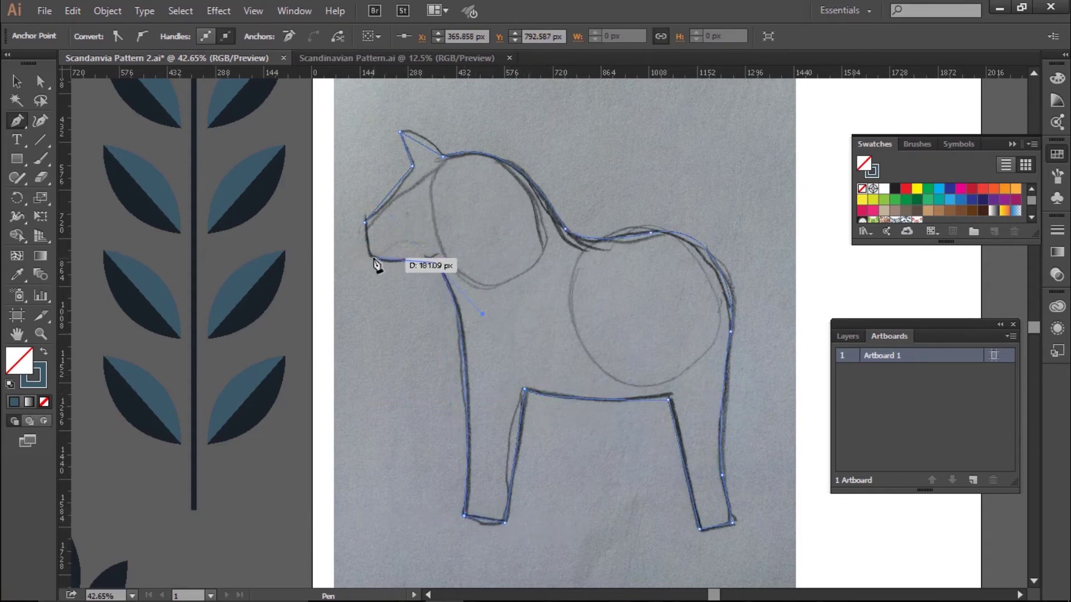
click(365, 223)
key(shift+x)
click(34, 83)
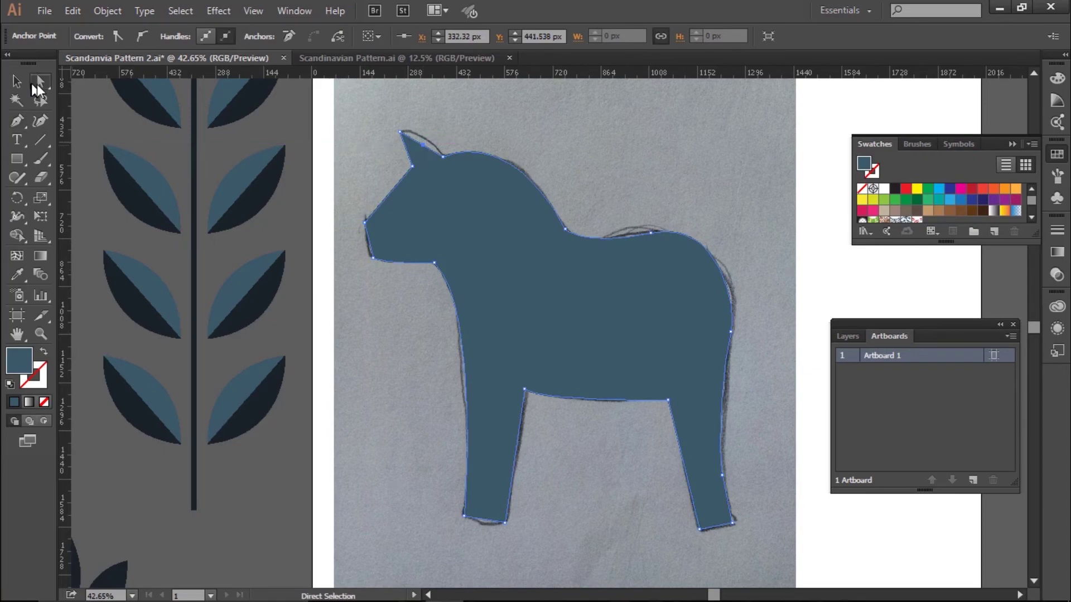
- Delete the placed pencil sketch from behind the traced horse
key(v)
click(602, 192)
key(Delete)
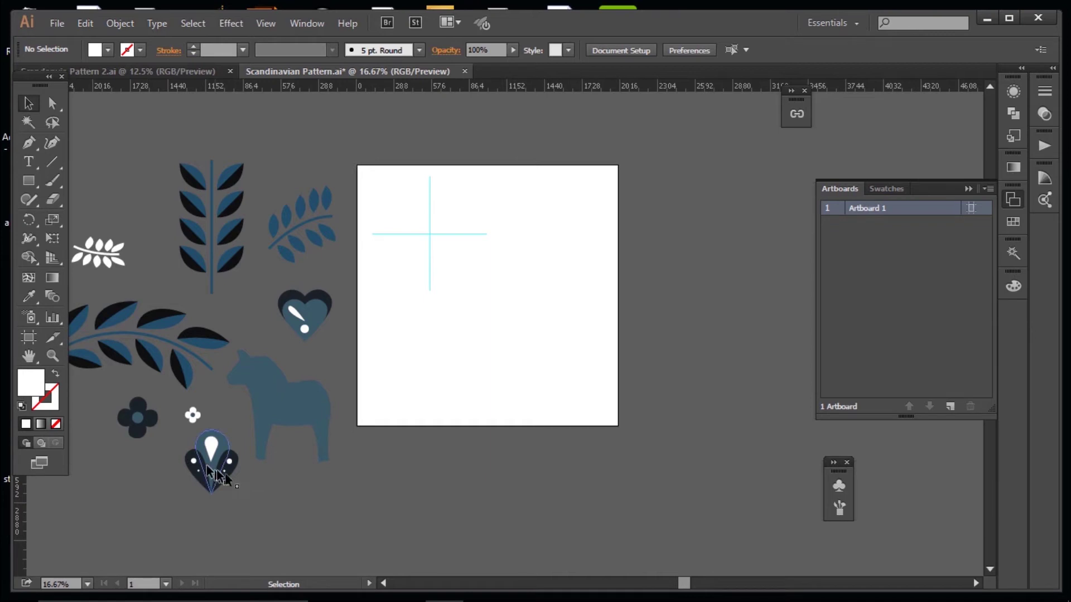
- Reflect a copy of the white teardrop inside the heart across the heart's vertical centre line
click(294, 312)
click(309, 342)
drag(306, 334, 305, 330)
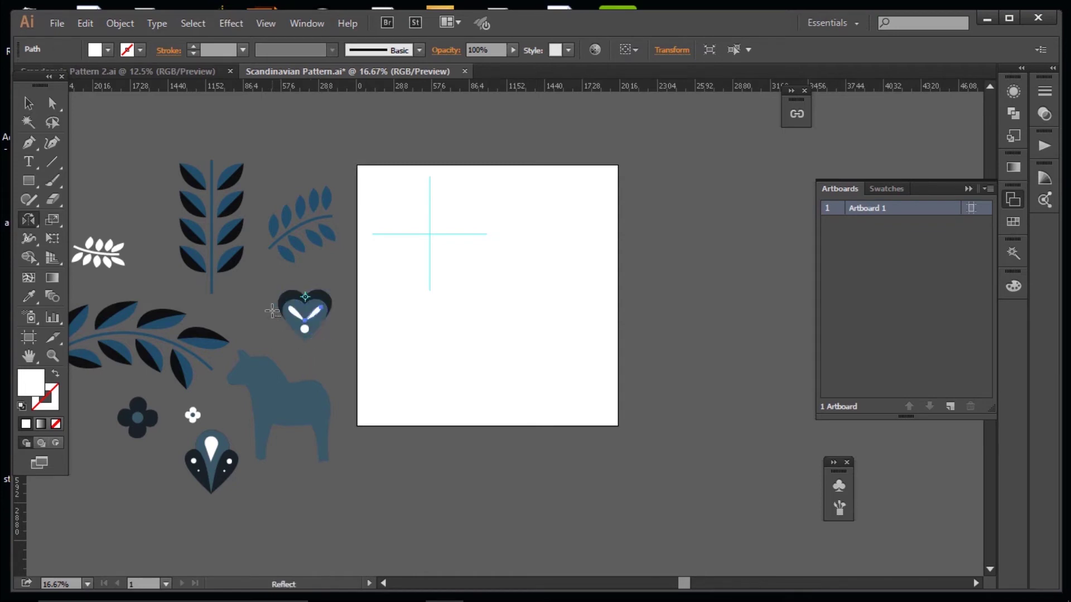
click(320, 363)
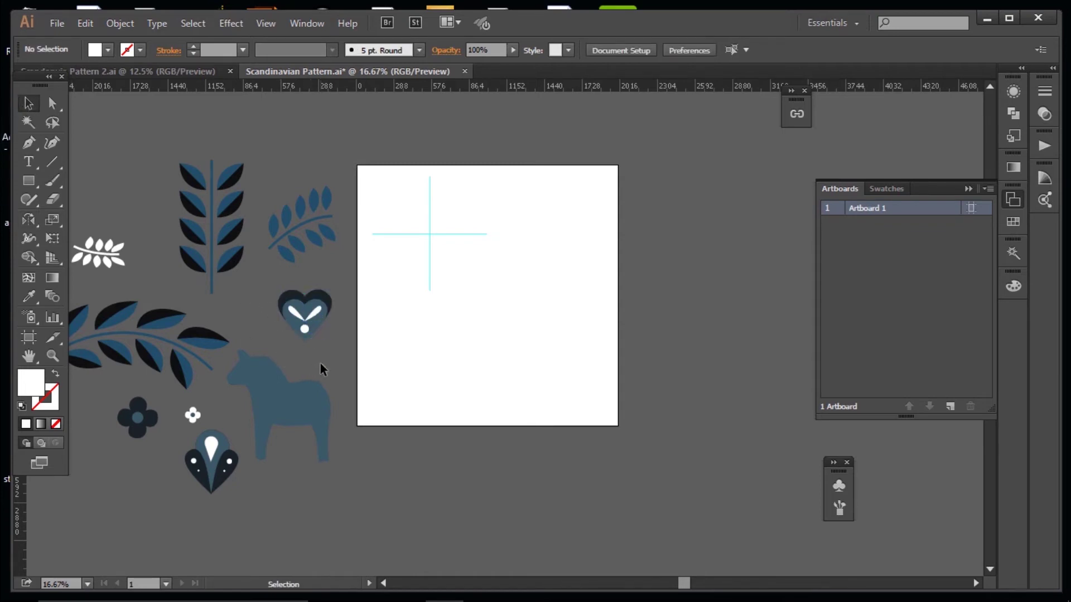
- Delete the two crossing guides from the artboard
click(447, 255)
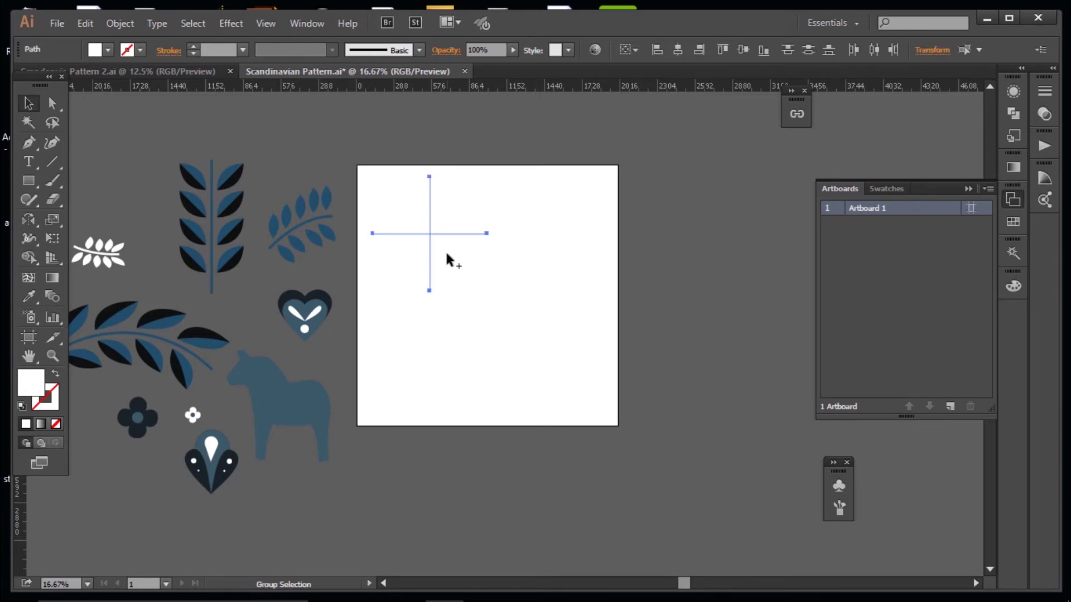
drag(445, 250, 420, 232)
key(Delete)
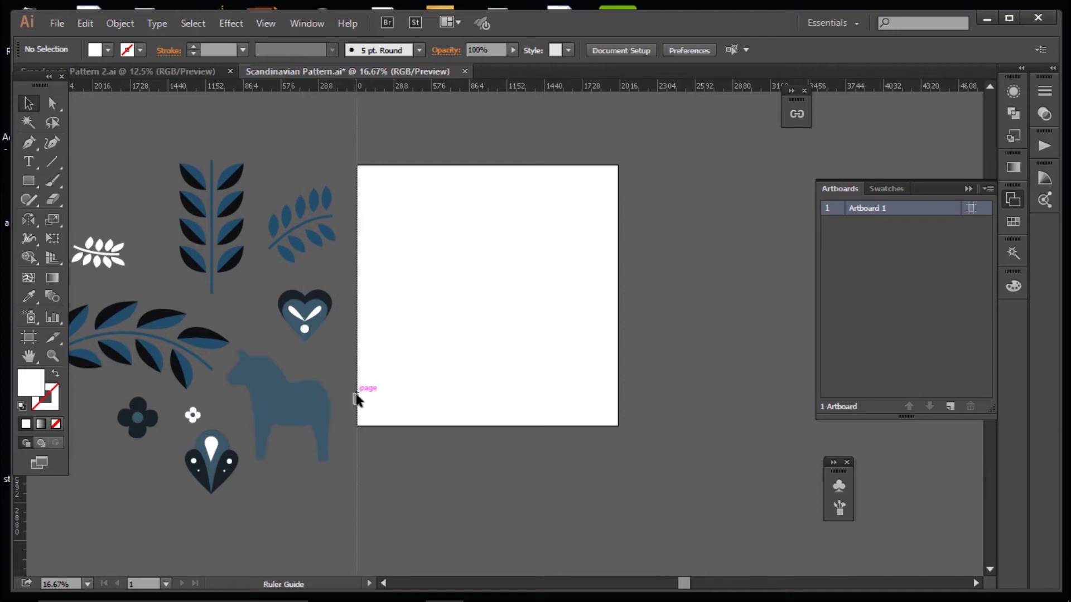
- Place vertical guides on the artboard's left and right edges and another between them
drag(358, 399, 357, 400)
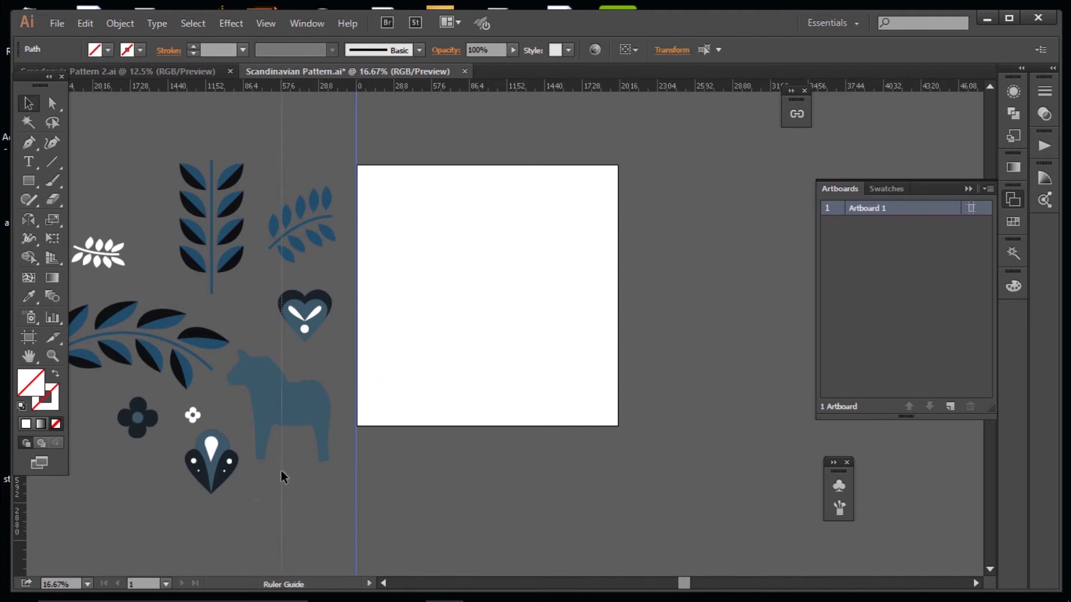
drag(616, 342, 614, 342)
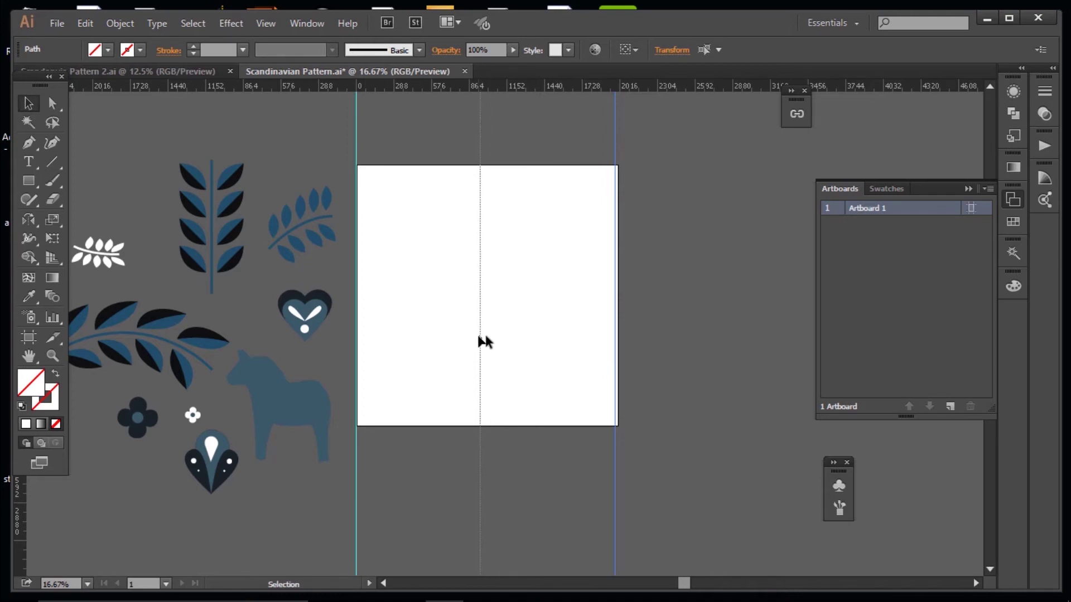
mouse_move(616, 355)
mouse_down()
mouse_move(631, 363)
mouse_move(619, 362)
mouse_up()
- Distribute the three vertical guides evenly with Align so the middle one runs through the artboard's centre
drag(627, 266, 344, 246)
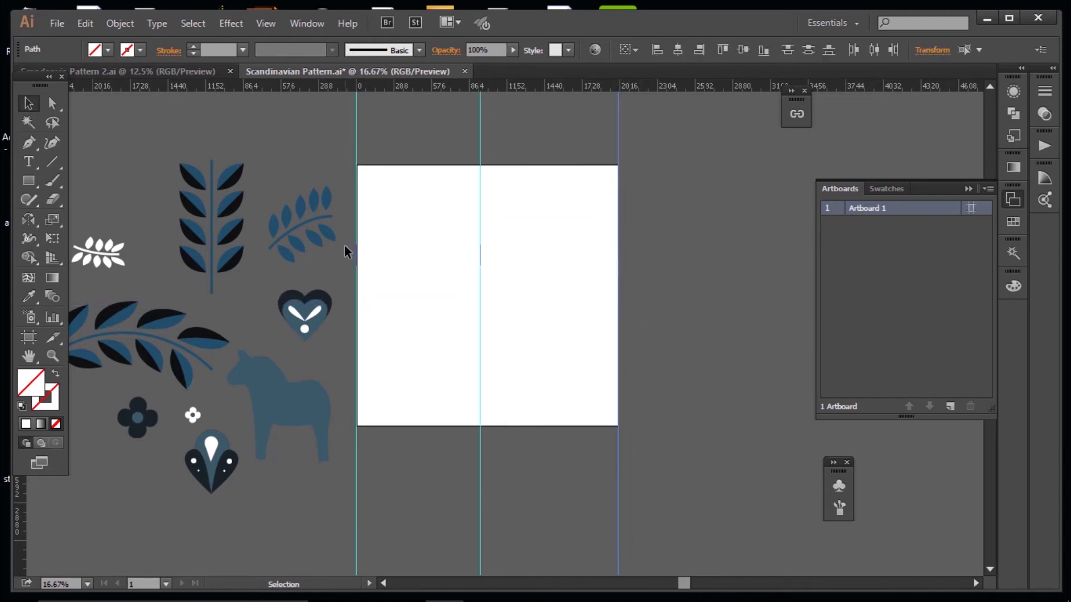
click(307, 23)
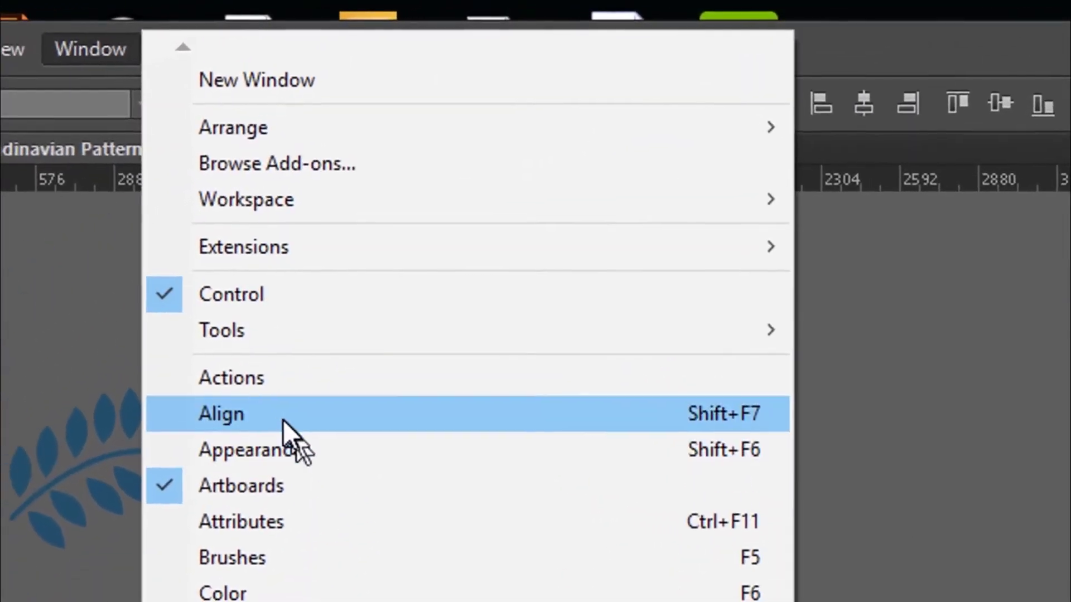
click(334, 327)
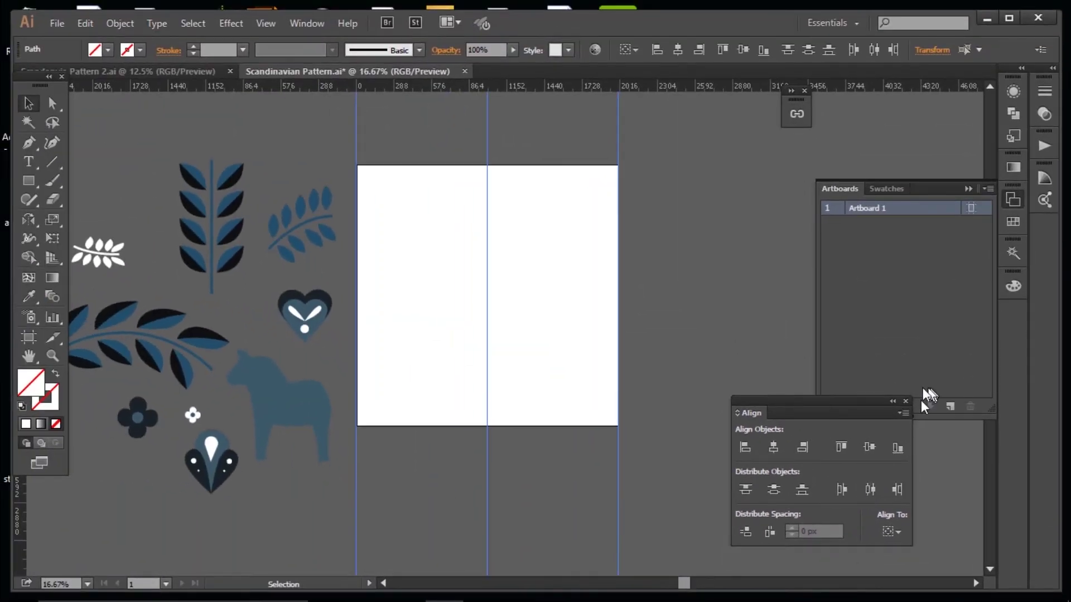
click(749, 211)
click(613, 326)
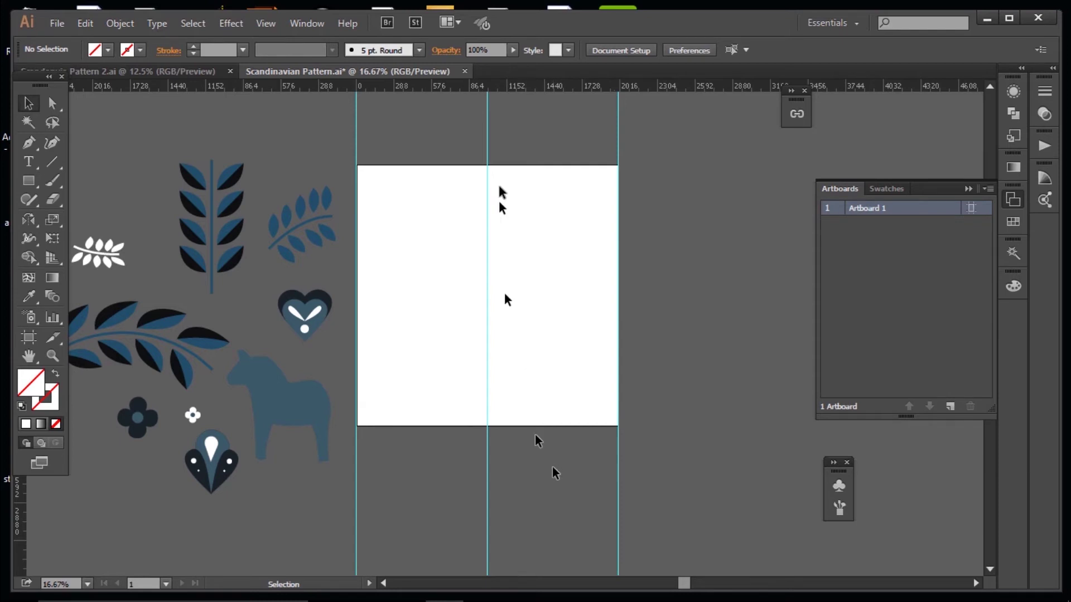
- Move the horse onto the right half of the artboard, with its nose just beside the centre guide
drag(273, 396, 536, 314)
click(625, 370)
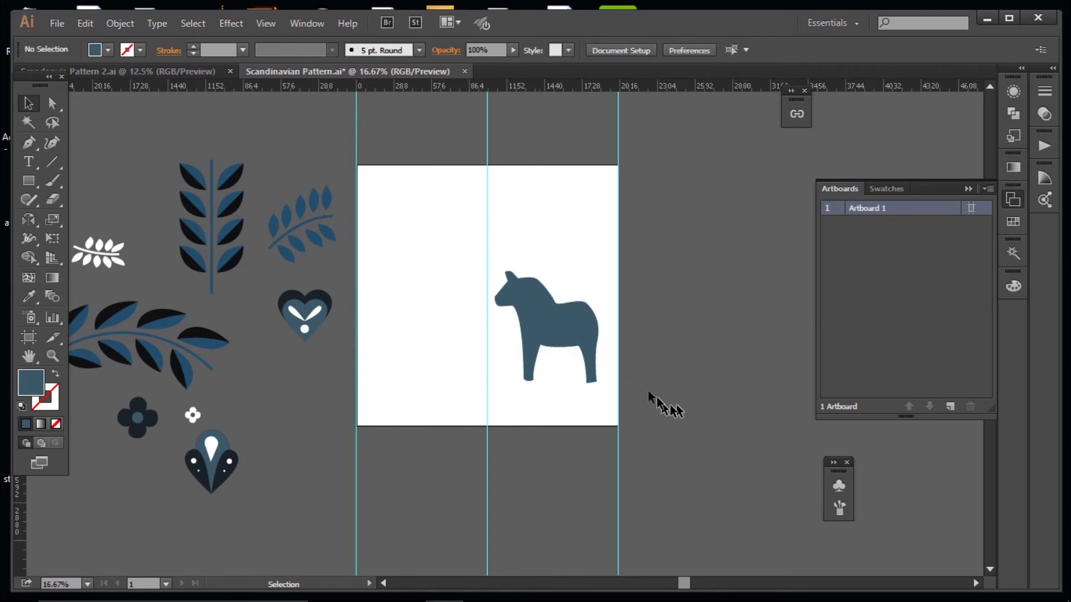
click(565, 324)
mouse_move(599, 383)
mouse_down()
mouse_move(609, 394)
mouse_move(605, 376)
mouse_move(610, 395)
mouse_move(599, 383)
mouse_up()
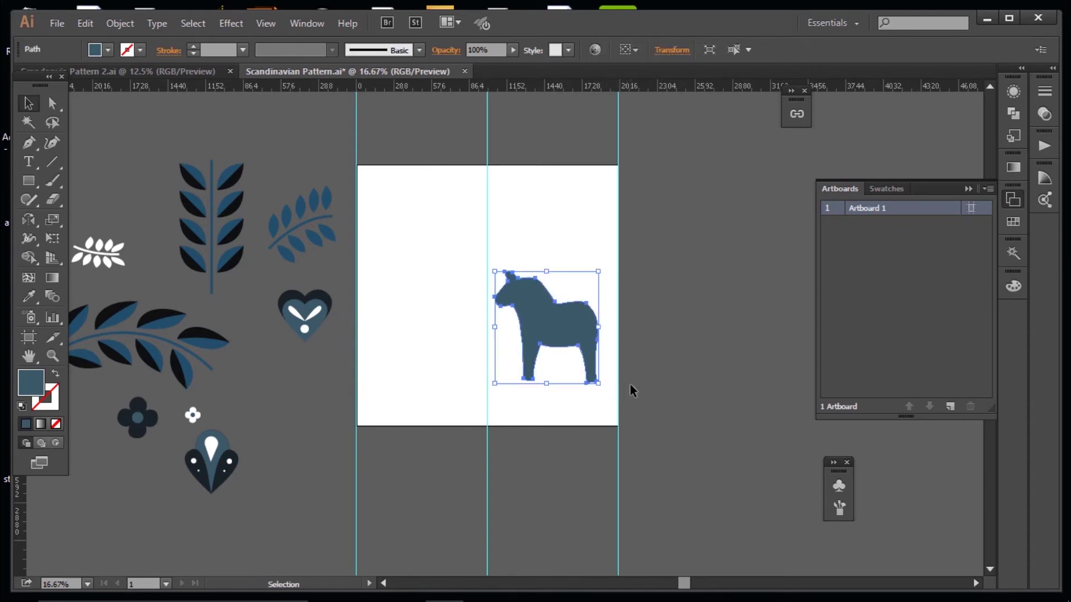
click(630, 383)
- Reflect a copy of the horse across the centre guide so the two horses face each other
click(552, 334)
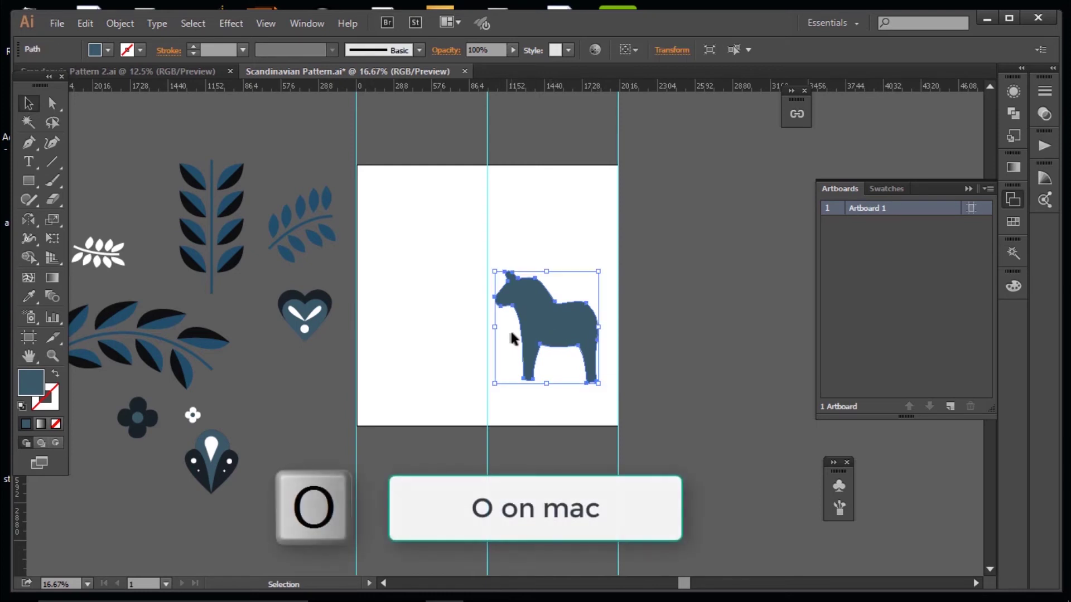
key(o)
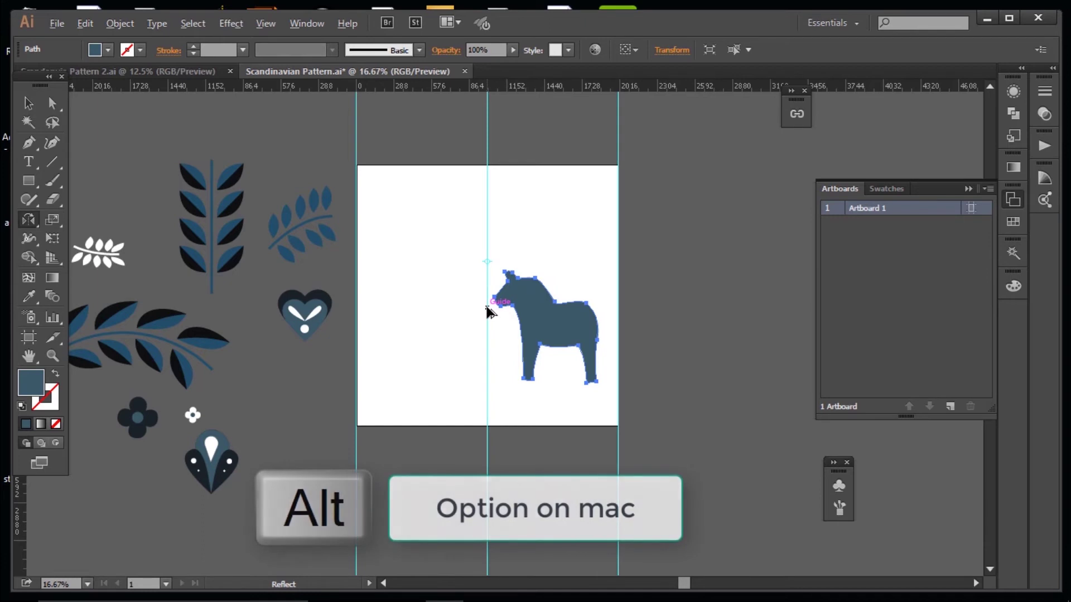
drag(485, 303, 485, 305)
click(28, 104)
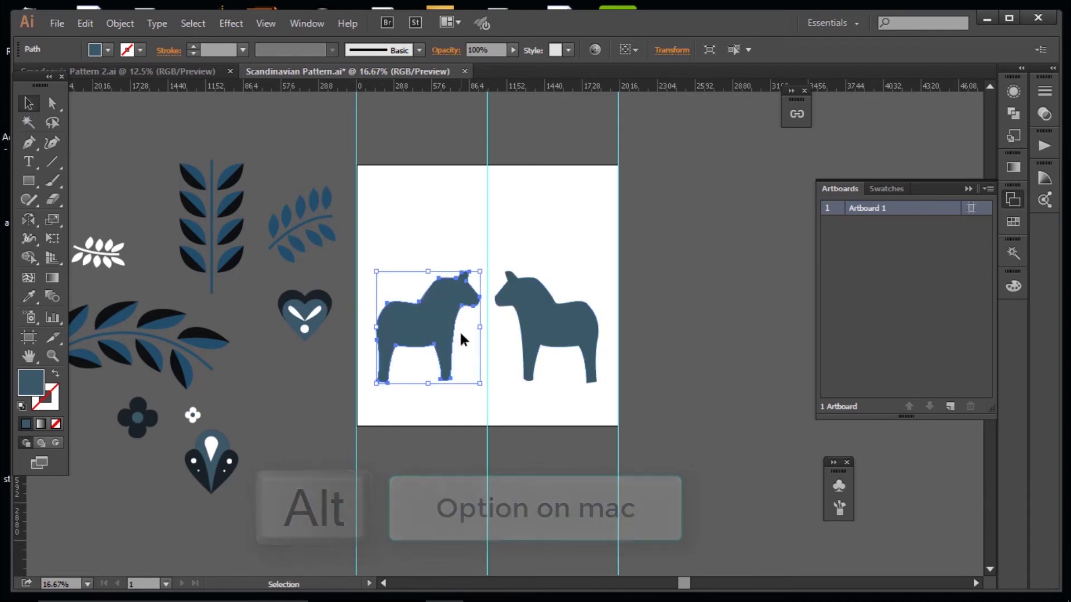
click(126, 143)
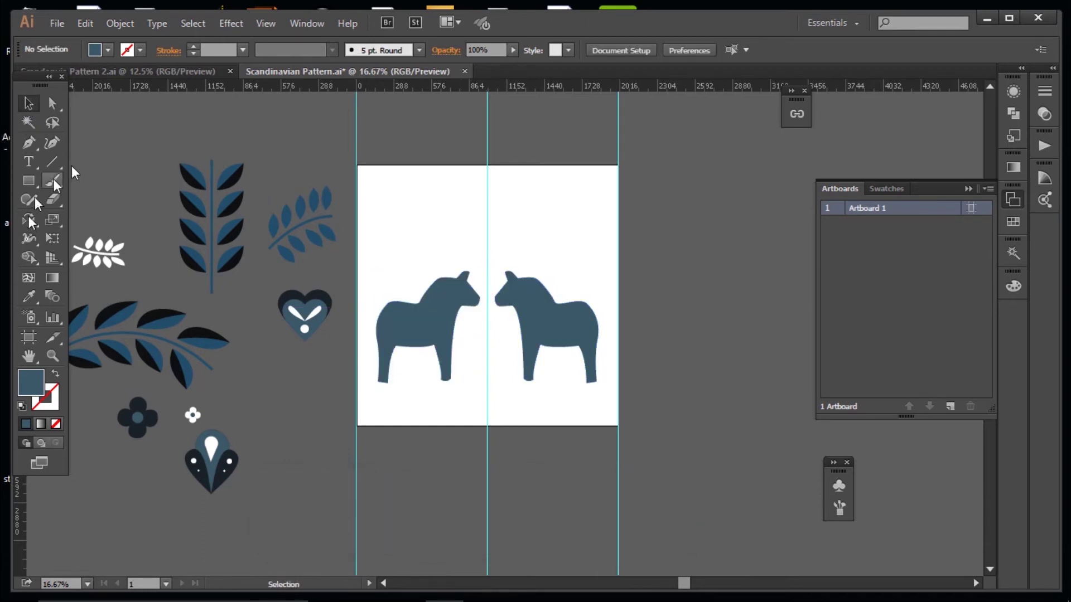
- Sketch a stroke-only triangle with the Pen tool, its tip on the centre guide between the horses' heads
click(29, 143)
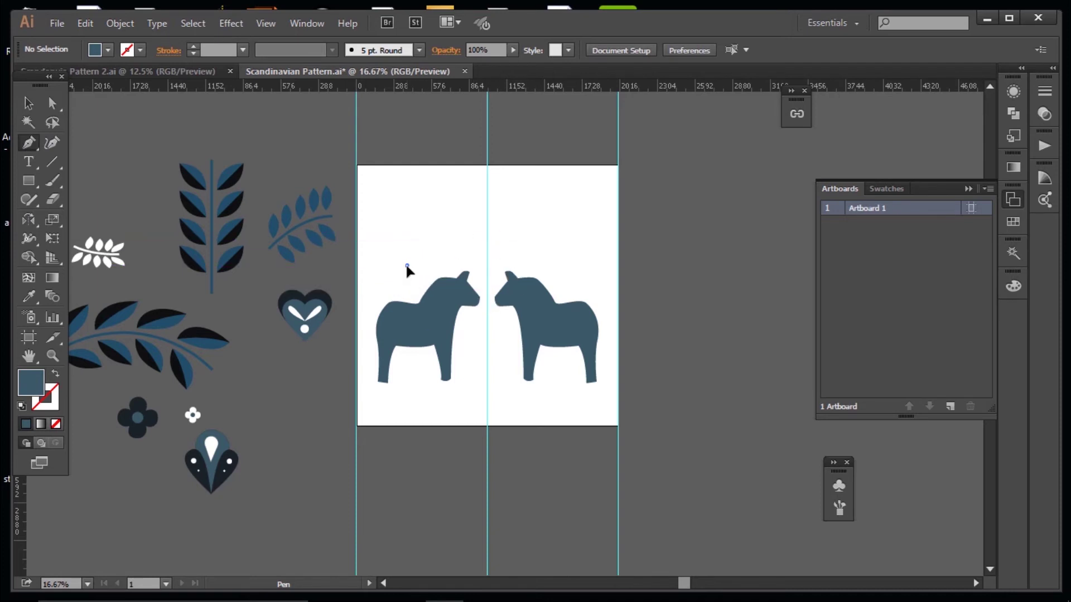
drag(408, 266, 363, 220)
key(ctrl+z)
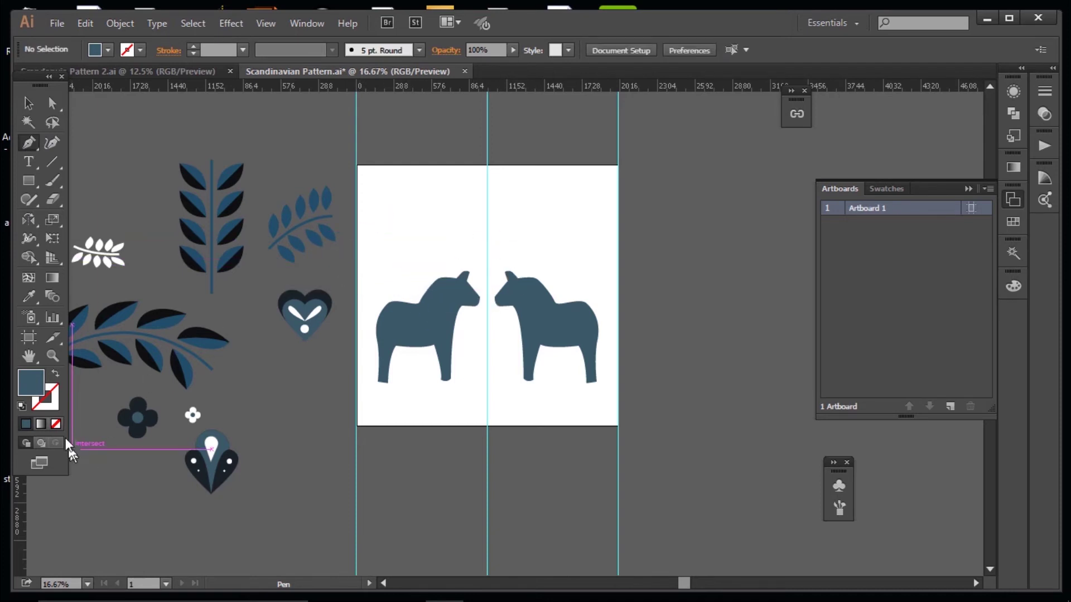
click(56, 373)
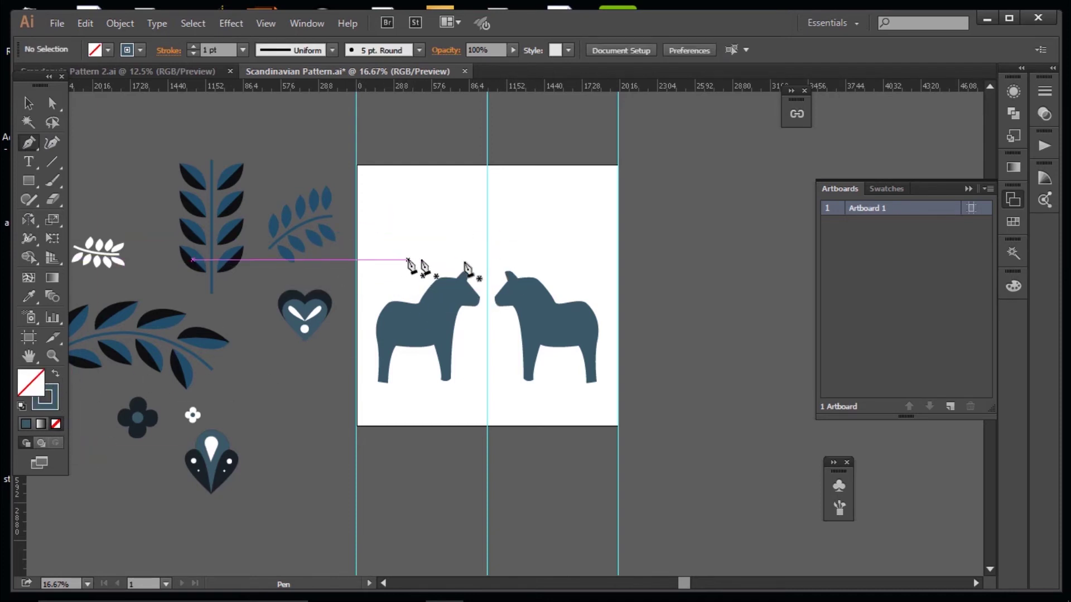
click(487, 277)
click(460, 243)
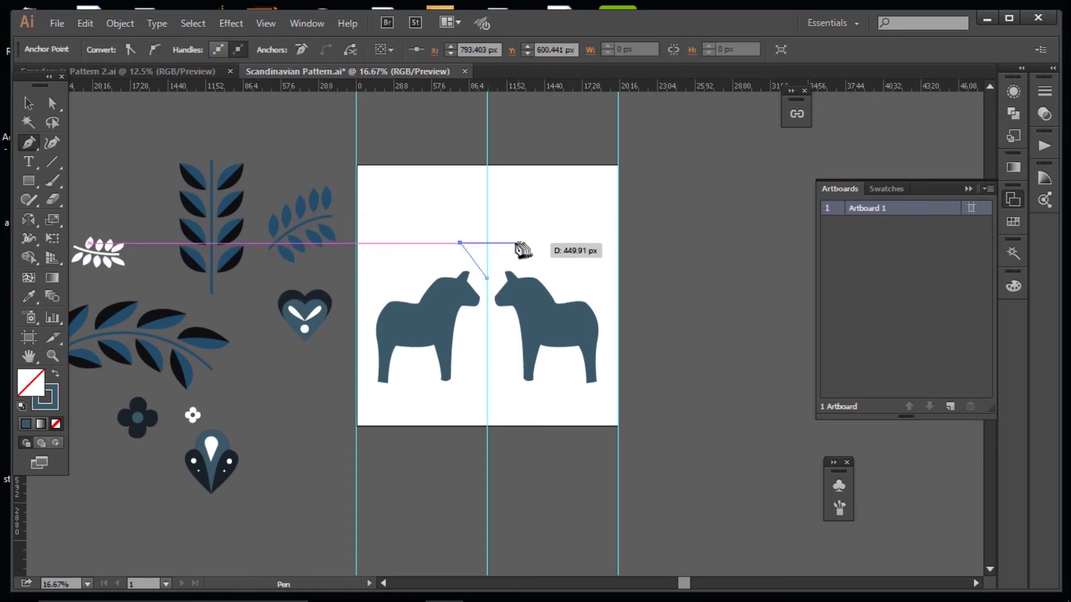
click(514, 243)
click(487, 278)
- Sketch a tall diamond on the centre guide between the horses' front legs
click(487, 338)
click(469, 372)
click(488, 402)
click(505, 377)
click(487, 338)
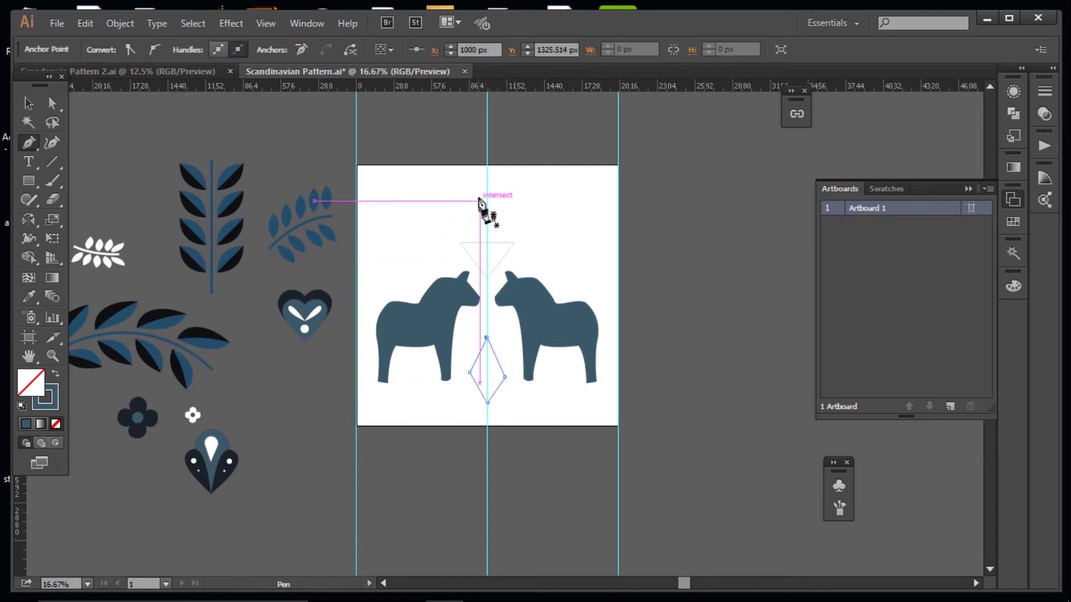
- Sketch two separate curved arcs above the horses, one curving outward on each side of the triangle
click(478, 236)
drag(396, 272, 363, 343)
key(Escape)
click(494, 237)
drag(572, 271, 570, 335)
key(Escape)
- Sketch two shallow upturned arcs below the horses, one on each side of the diamond's lower tip
click(470, 403)
drag(383, 403, 308, 363)
key(Escape)
click(505, 396)
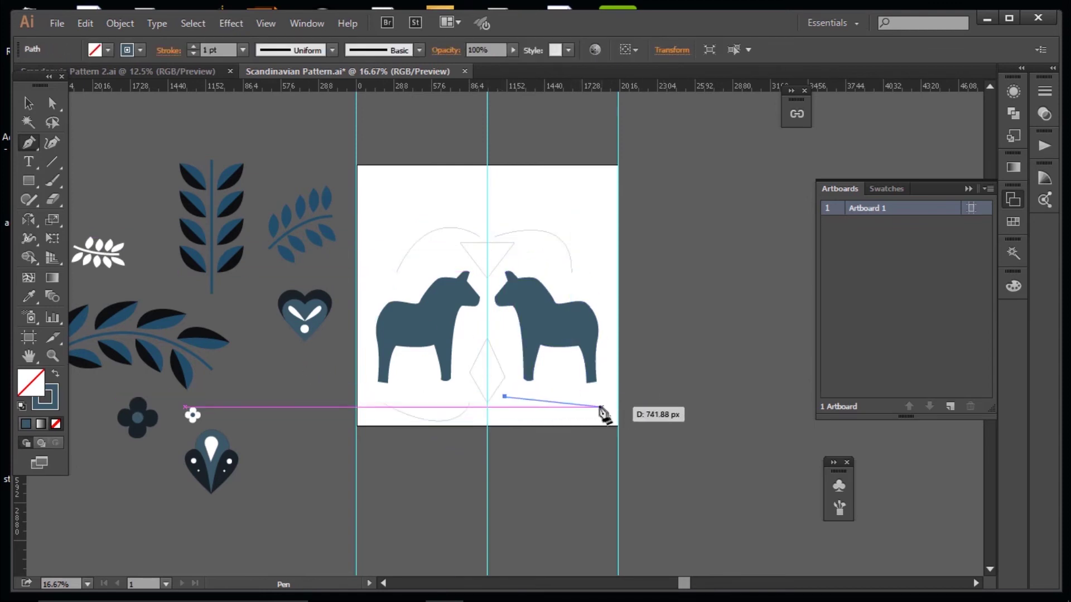
drag(592, 396, 660, 349)
key(Escape)
- Sketch a short slanted line above each horse's head, beneath the upper arcs
click(451, 254)
click(433, 265)
key(Escape)
click(525, 251)
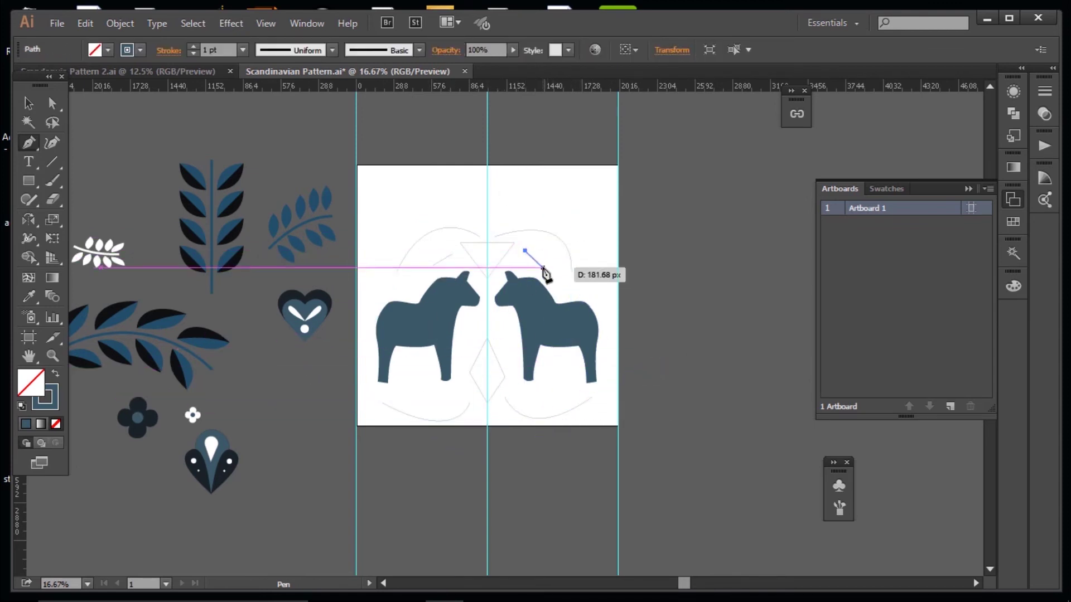
click(541, 265)
key(Escape)
- Sketch short placeholder lines beside the centre guide below the horses' noses and beneath each horse's front leg
click(470, 327)
click(479, 316)
click(495, 315)
click(504, 325)
click(429, 397)
click(455, 397)
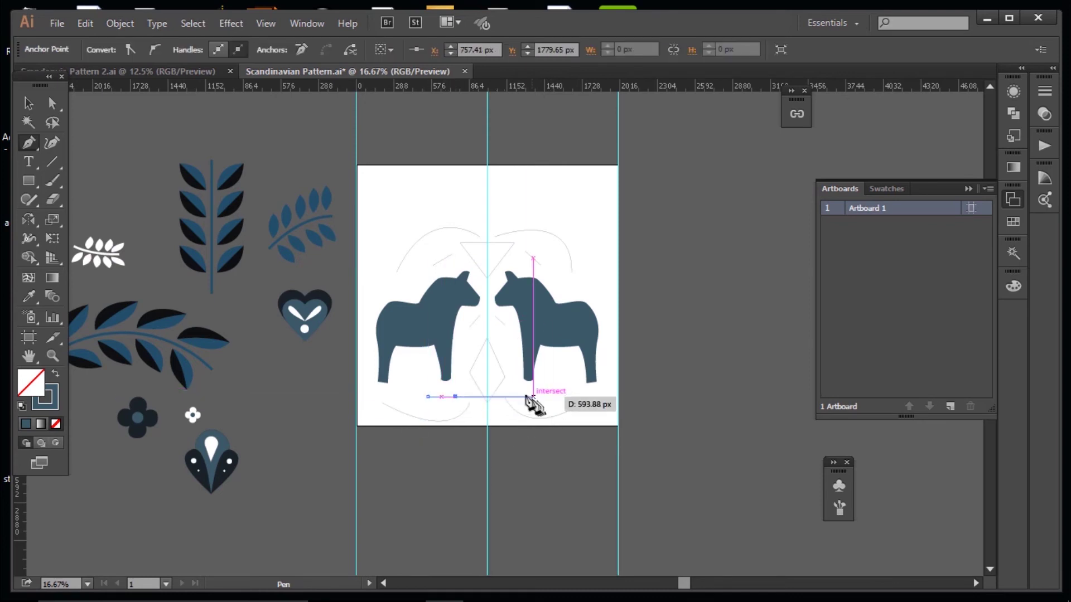
click(515, 393)
click(533, 396)
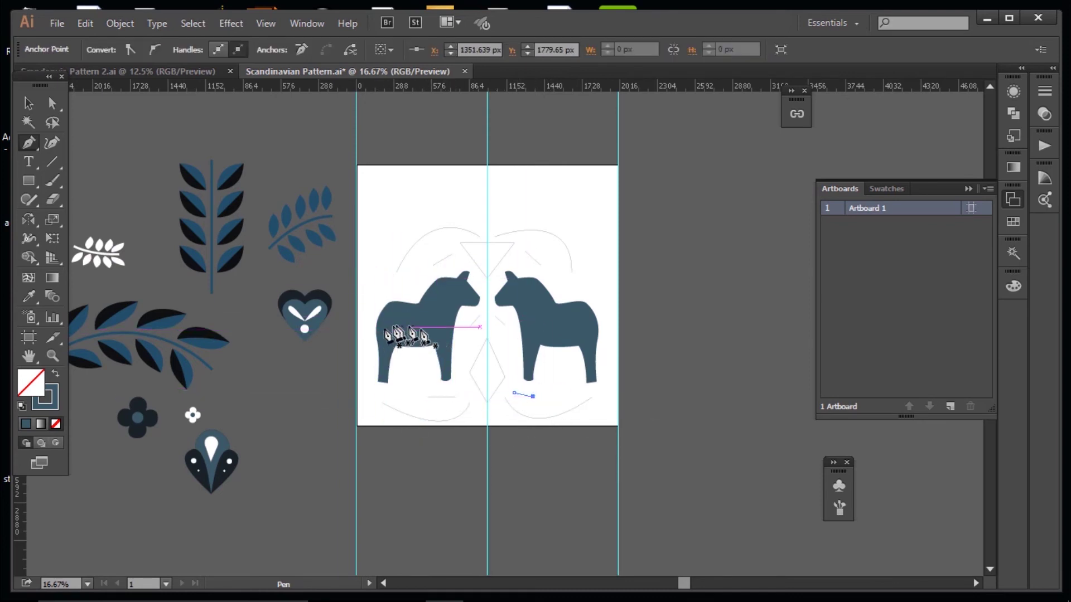
- Select both horses with all the sketched placeholder lines and move them up to centre them vertically on the artboard
click(31, 104)
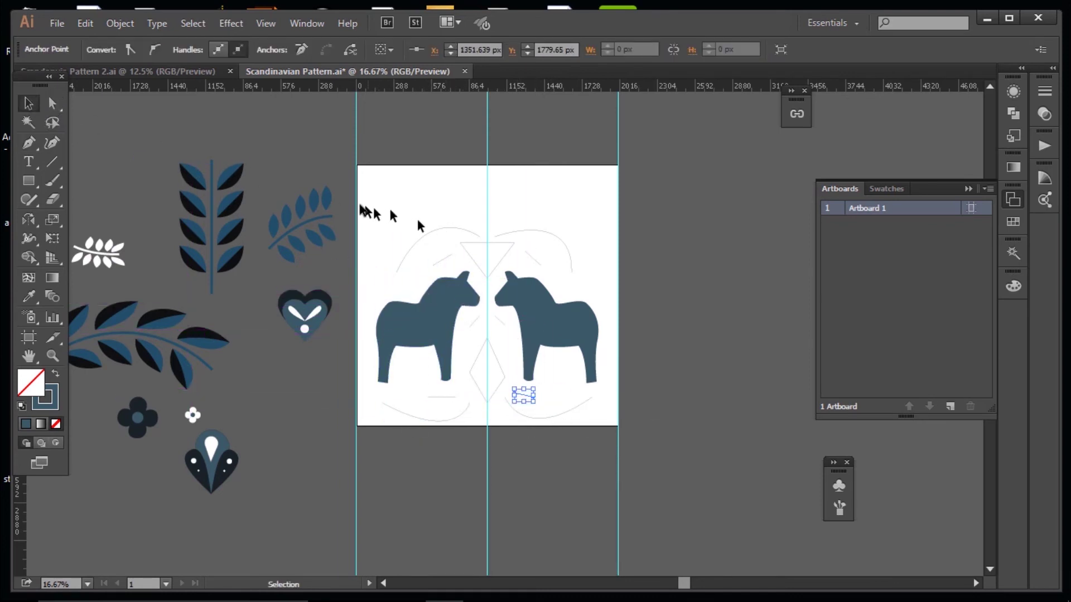
click(357, 205)
drag(539, 384, 587, 440)
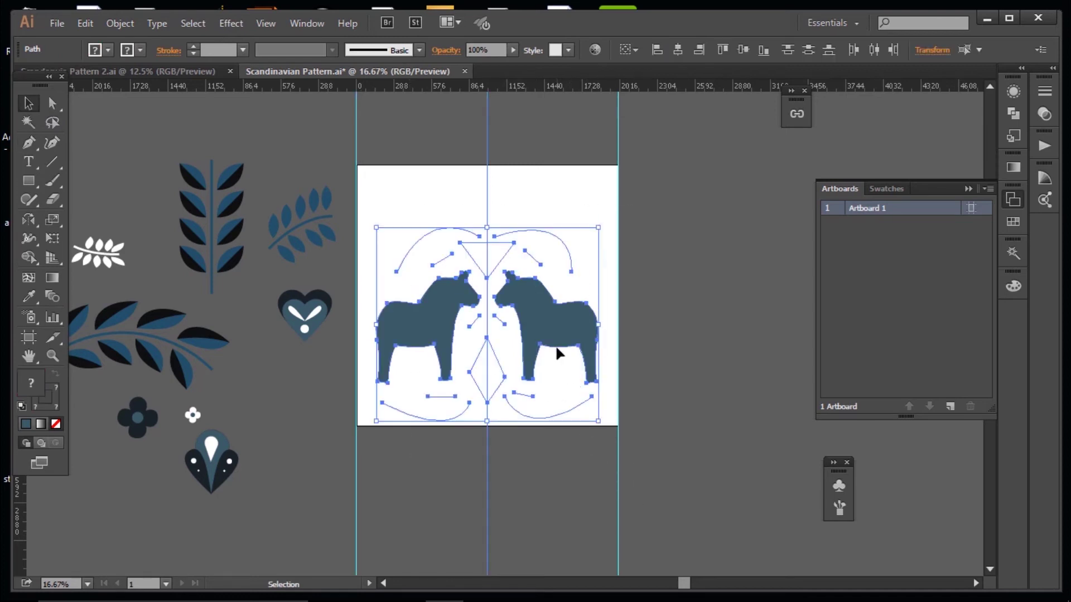
drag(554, 327, 558, 305)
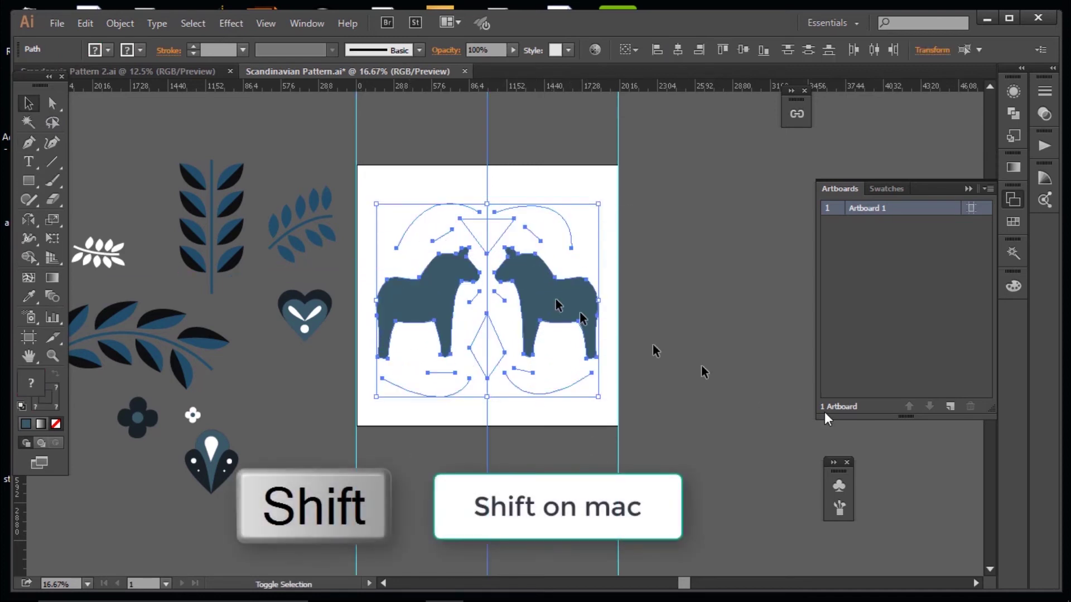
key(shift+Up)
key(shift+Up)
key(shift+Up)
key(shift+Up)
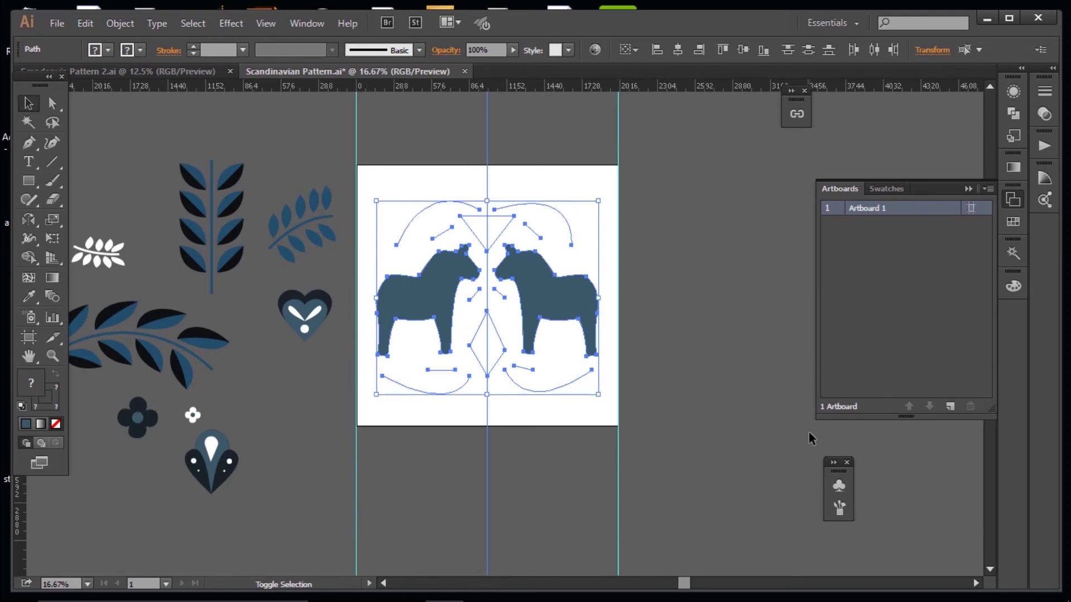
click(716, 348)
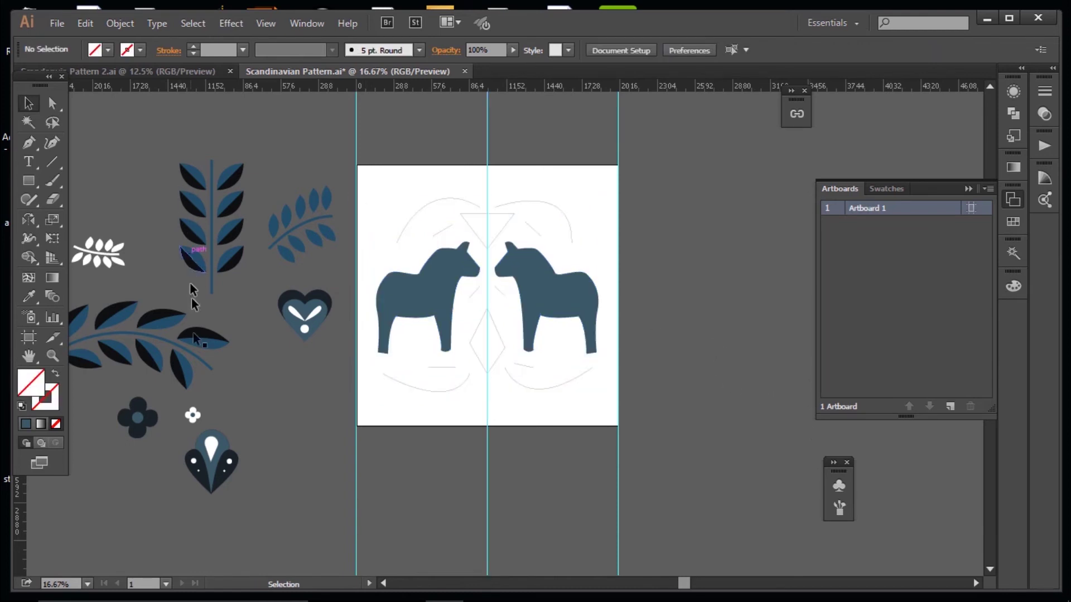
- Move the heart motif onto the centre guide above the horses' heads, remove the sketched triangle and group the heart
drag(307, 315, 496, 228)
click(516, 211)
key(ctrl+g)
- Centre the heart on the middle guide with Align to Key Object and horizontal centre distribution, using the guide as key object
click(509, 184)
key(ctrl+space)
ctrl+click(448, 329)
click(590, 173)
shift+click(564, 124)
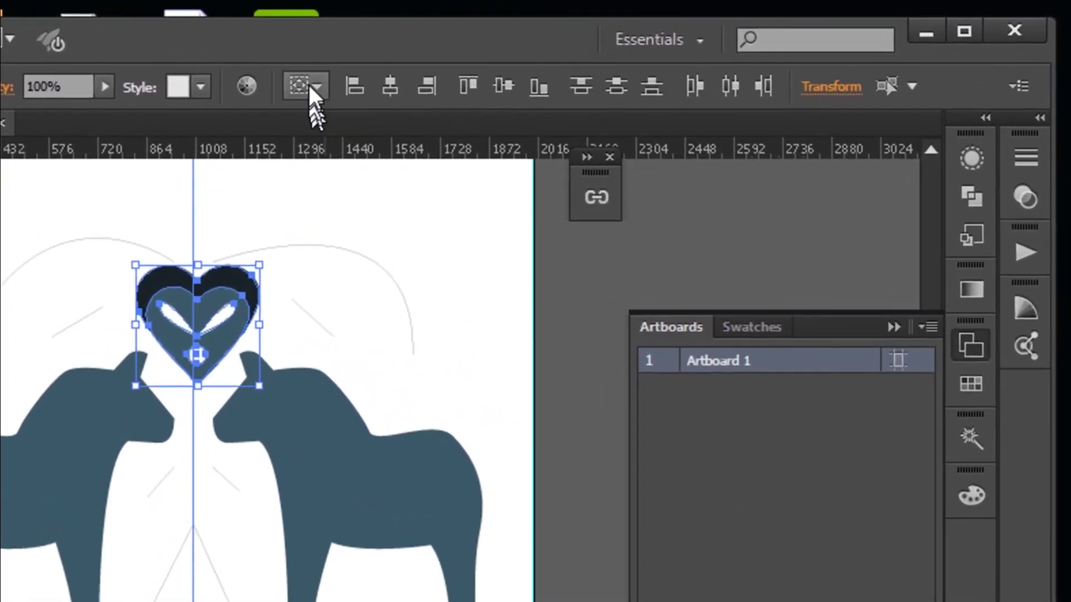
click(633, 50)
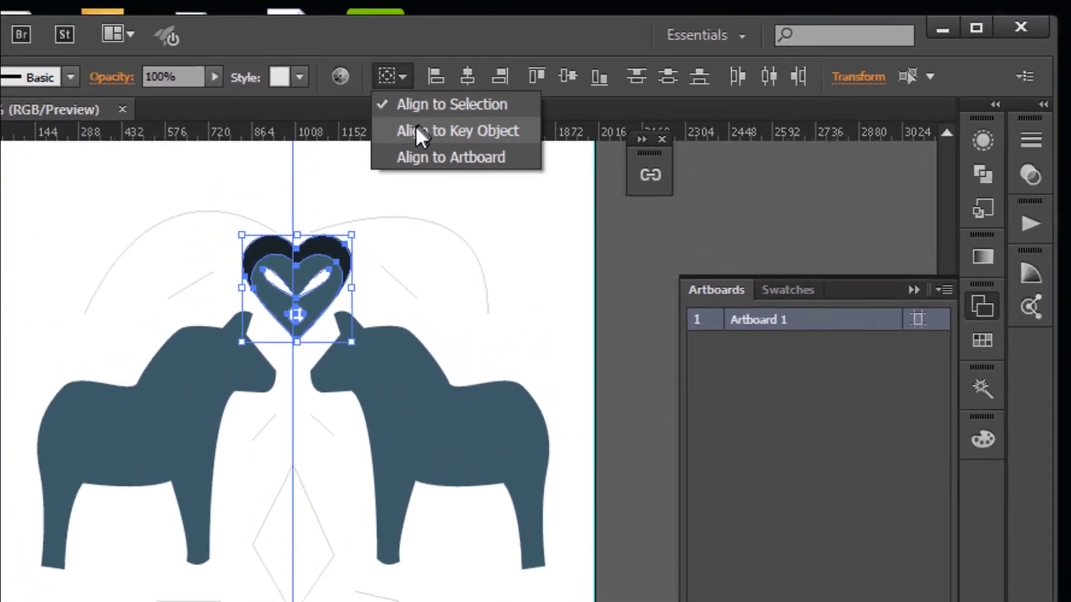
click(380, 148)
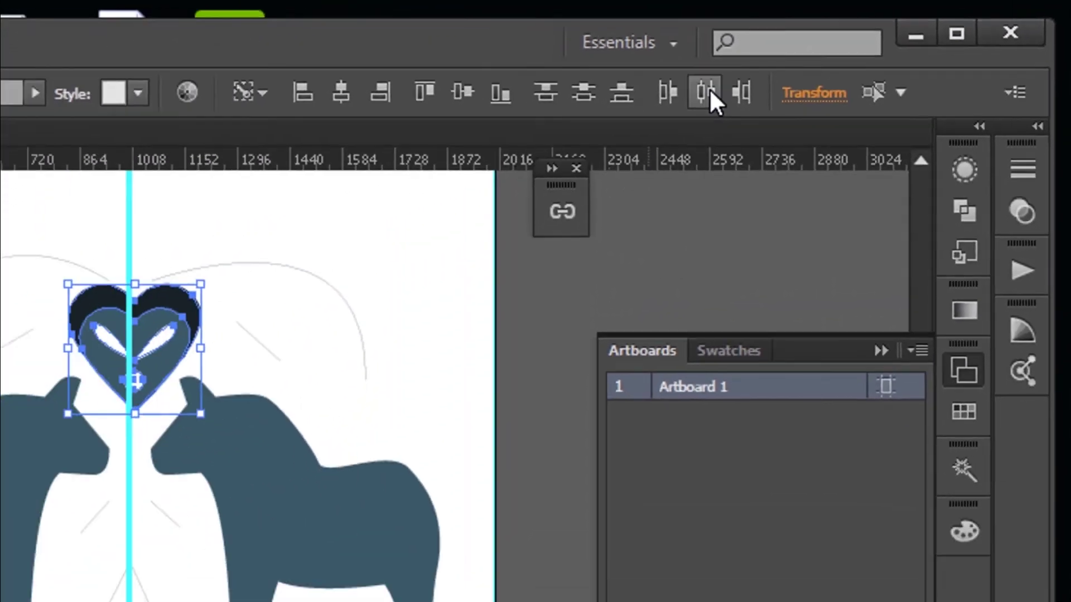
click(576, 125)
click(26, 121)
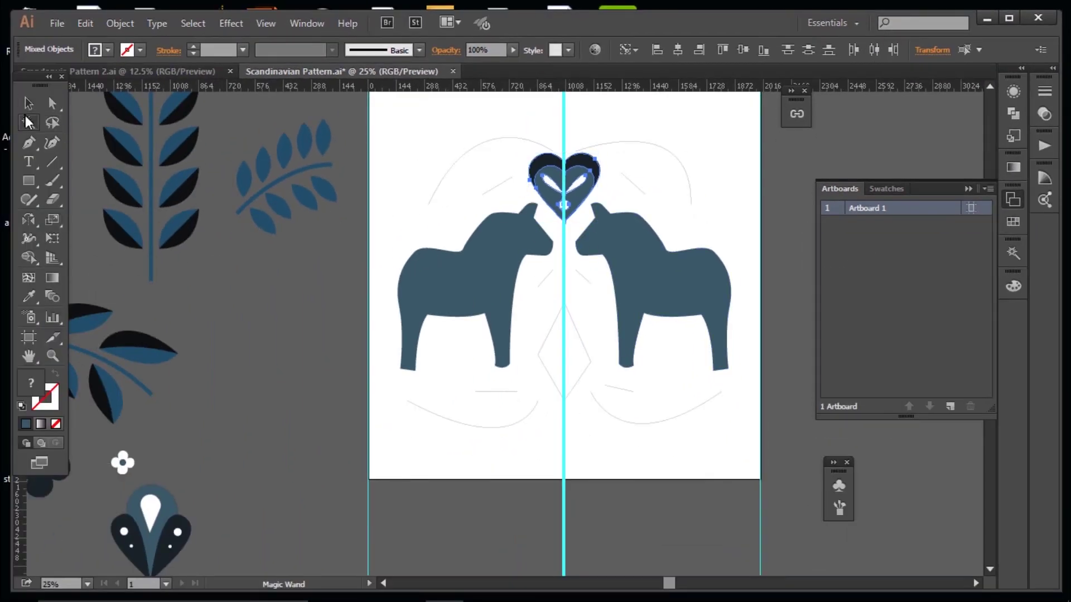
- Move the two-tone curved branch onto the right upper arc, then scale and rotate it to spring from the heart
click(229, 330)
key(v)
key(ctrl+minus)
drag(299, 370, 162, 305)
drag(171, 312, 626, 176)
drag(740, 257, 663, 223)
drag(666, 165, 669, 189)
drag(614, 212, 659, 244)
drag(630, 230, 626, 229)
drag(656, 250, 646, 244)
click(667, 263)
drag(604, 208, 610, 215)
- Send the curved branch to the back so its stem sits behind the heart
right_click(610, 214)
mouse_move(688, 345)
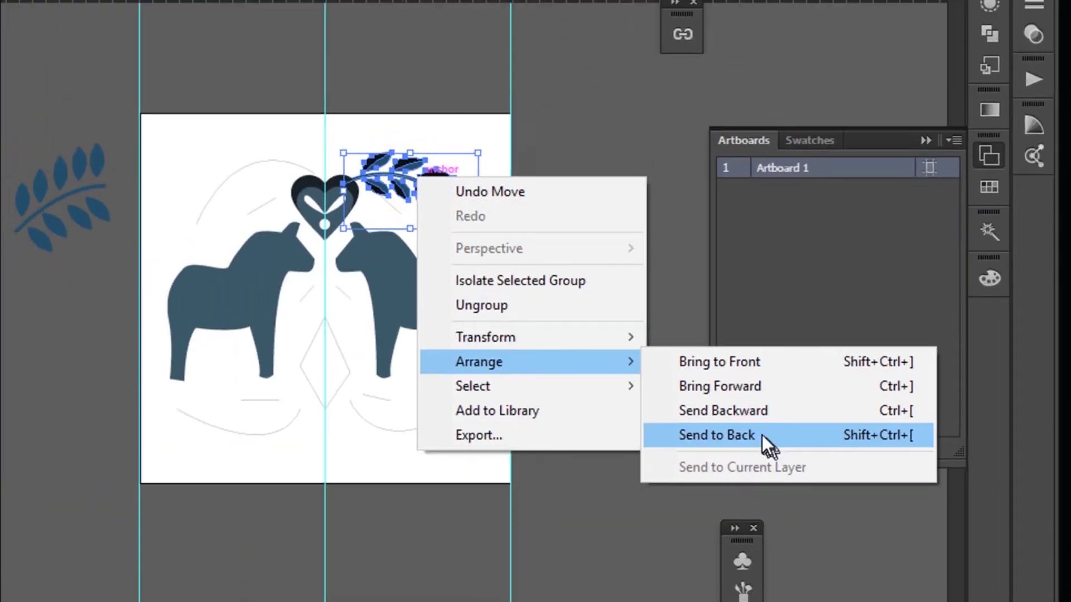
click(762, 434)
- Delete the two sketched arcs above the horses
key(ctrl+plus)
key(ctrl+plus)
key(ctrl+plus)
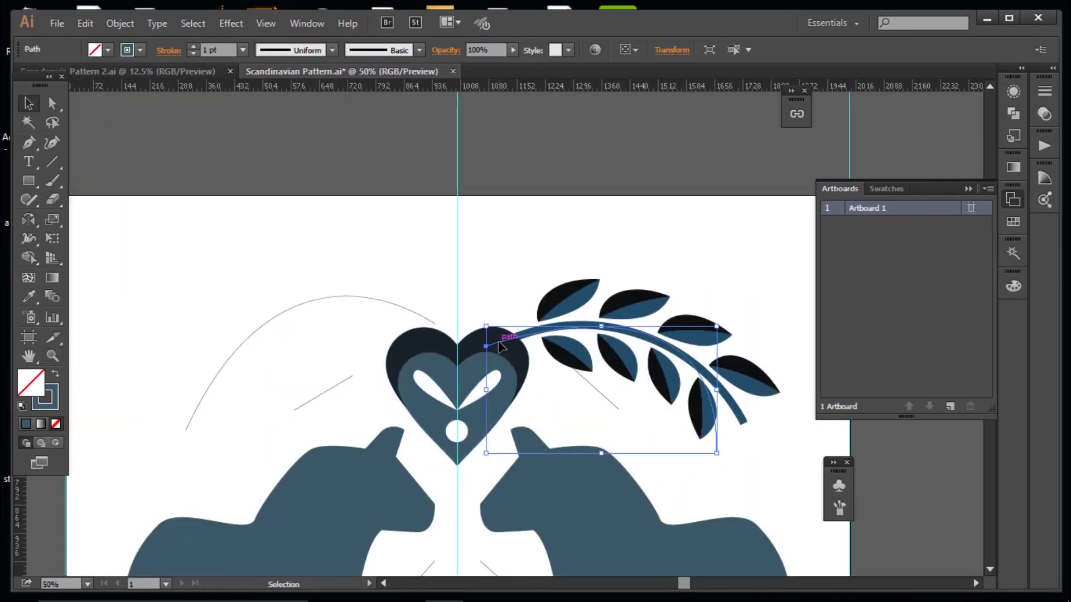
key(Delete)
click(313, 300)
key(Delete)
key(ctrl+minus)
key(ctrl+minus)
key(minus)
key(v)
- Paste a copy of the curved branch, then scale and rotate it onto the arc below the right horse
click(527, 320)
click(988, 569)
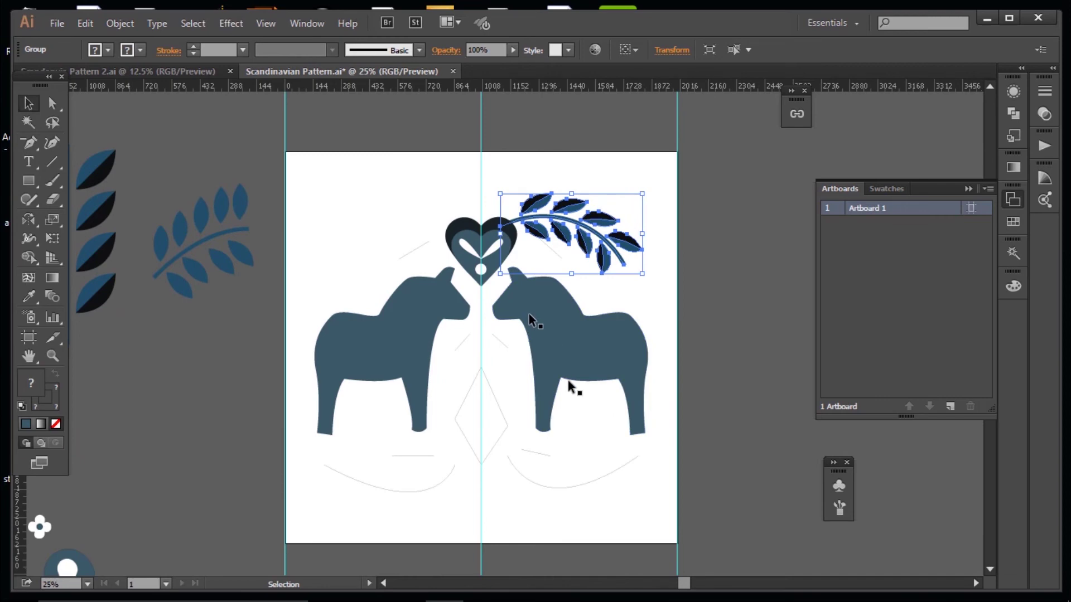
click(512, 177)
key(ctrl+minus)
click(586, 272)
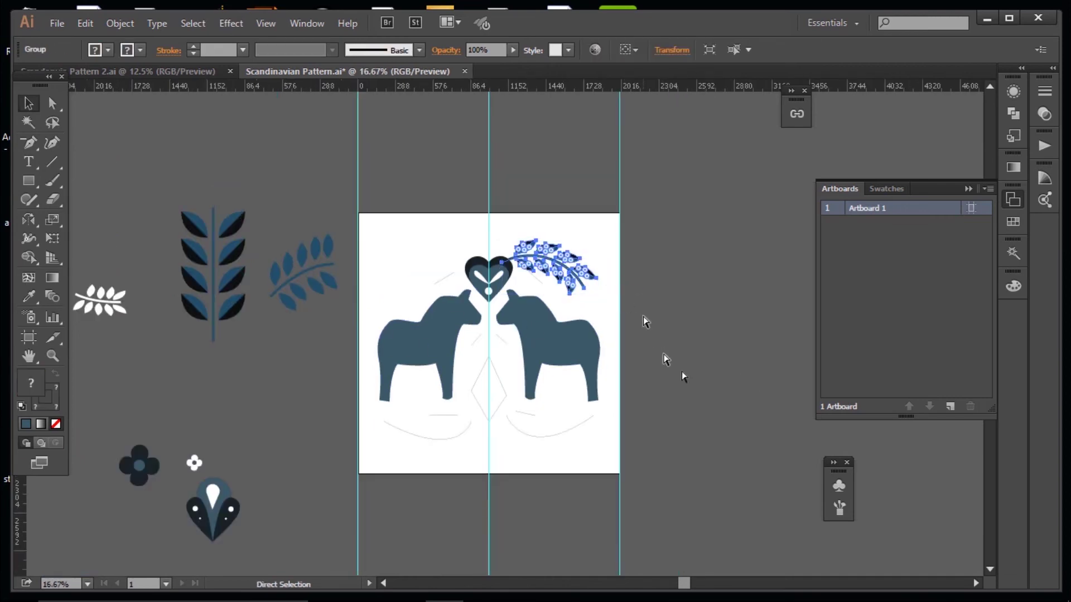
key(ctrl+c)
key(ctrl+v)
drag(555, 307, 554, 416)
drag(527, 390, 577, 423)
drag(624, 394, 628, 424)
drag(608, 418, 583, 416)
- Move the folk tulip motif onto the centre guide between the front legs and remove the sketched diamond and lower right placeholders
drag(256, 549, 498, 384)
click(517, 377)
click(508, 381)
click(549, 393)
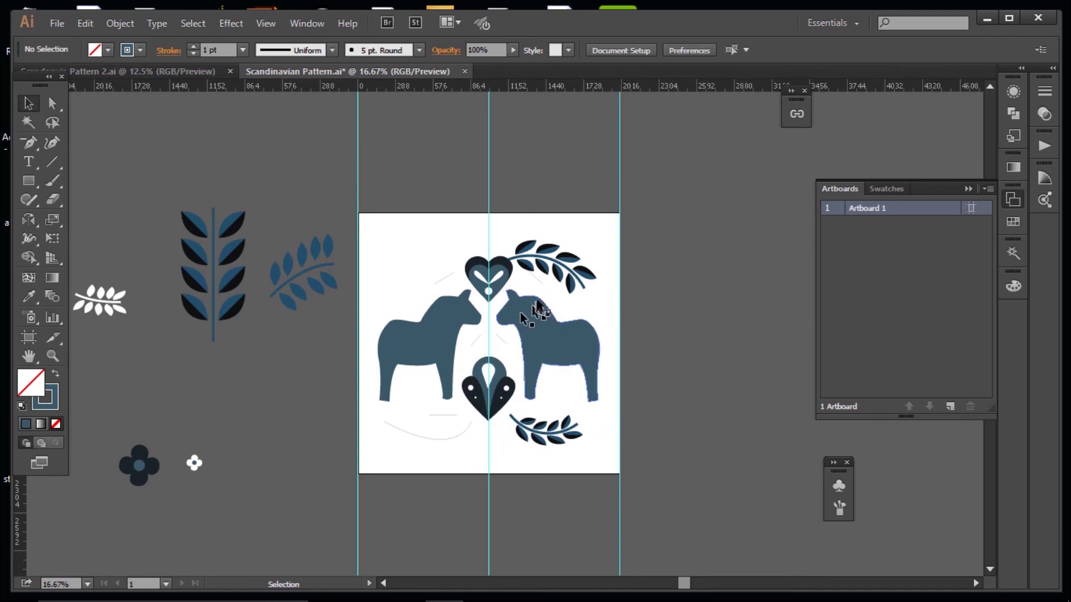
- Place the white sprig on the right horse's body, the white flower on its neck and the dark flower before its chest
drag(78, 286, 530, 320)
click(339, 434)
click(131, 464)
drag(159, 445, 505, 347)
click(165, 475)
click(729, 409)
- Add two small copies of the curved branch, one above the right horse's head and one above the lower branch
drag(575, 263, 483, 323)
drag(468, 312, 507, 442)
click(549, 295)
click(484, 481)
click(546, 457)
click(514, 237)
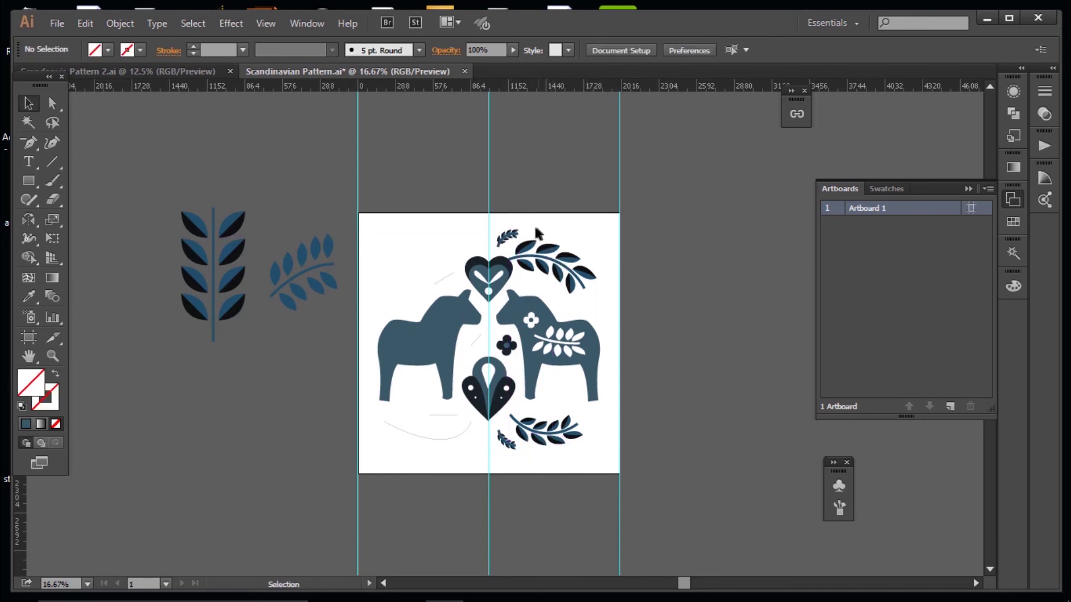
drag(506, 237, 522, 285)
drag(506, 440, 524, 417)
- Reflect a copy of the right horse with its decorations, branches and flower across the centre guide
drag(542, 373, 574, 474)
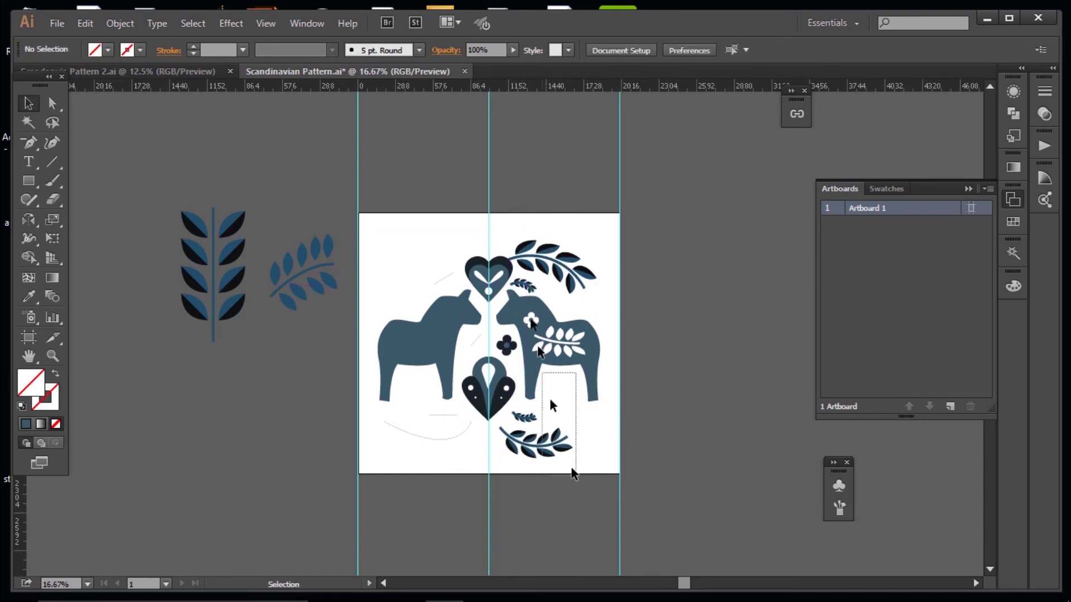
drag(530, 319, 514, 233)
key(o)
click(489, 451)
alt+click(490, 478)
key(ctrl+z)
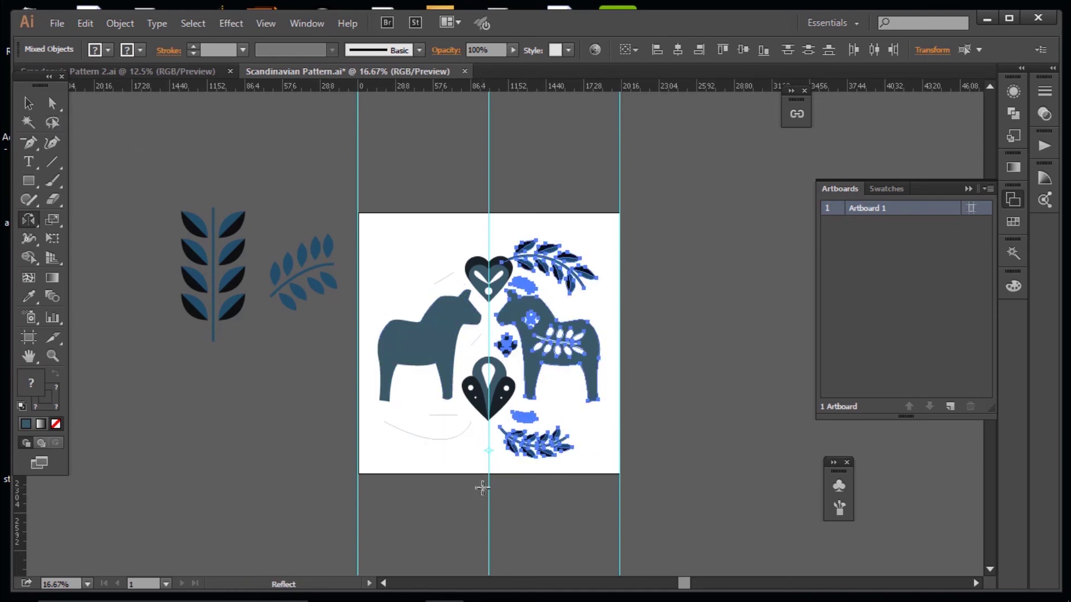
alt+click(490, 492)
- Delete the leftover short sketch lines near the left horse's head and nose
key(v)
click(489, 492)
click(478, 315)
key(Delete)
click(450, 278)
key(Delete)
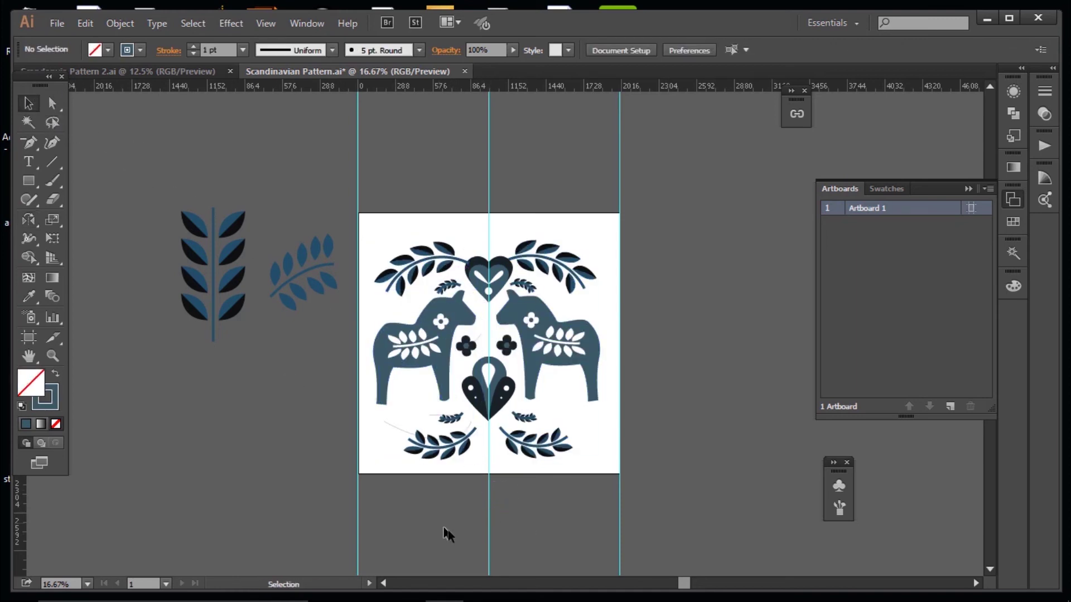
- Send the upper left branch behind the heart and delete the leftover sketched arc below the left horse
right_click(423, 260)
mouse_move(469, 390)
click(617, 442)
click(396, 429)
key(Delete)
- Remove the small lower sprigs, move the lower right branch up against the tulip motif and send it to the back
key(ctrl+plus)
drag(537, 496, 536, 461)
click(547, 533)
click(540, 469)
right_click(424, 470)
click(586, 461)
click(594, 552)
- Replace the lower left branch with a copy of the lower right one reflected across the centre guide, sent to the back
click(421, 472)
key(Delete)
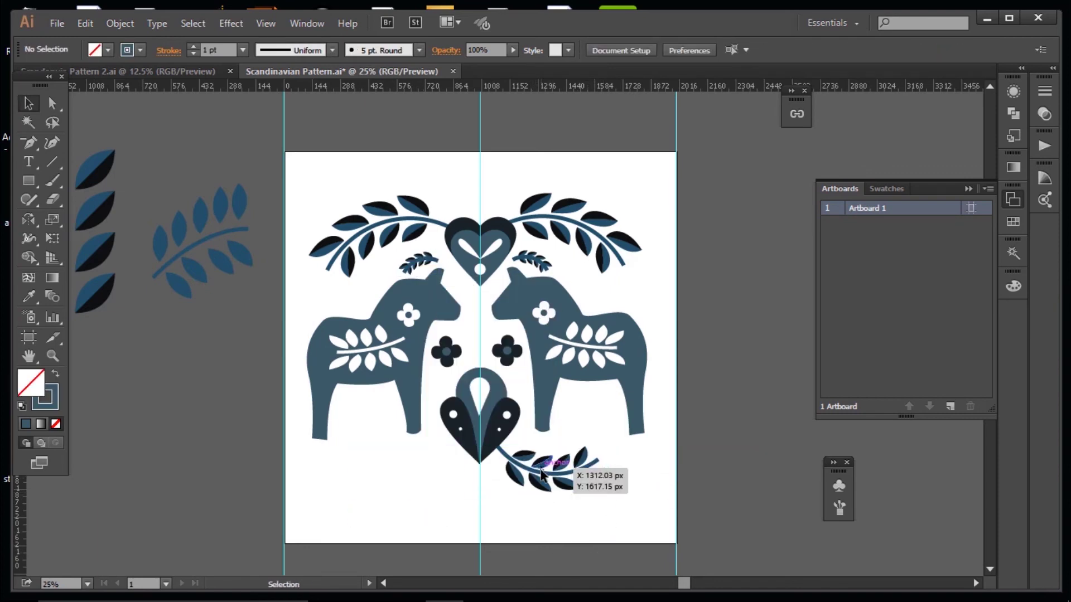
click(540, 470)
key(o)
alt+click(480, 499)
click(28, 103)
right_click(392, 494)
mouse_move(468, 431)
click(620, 484)
- Select all the parts of the lower tulip motif and group them
click(506, 429)
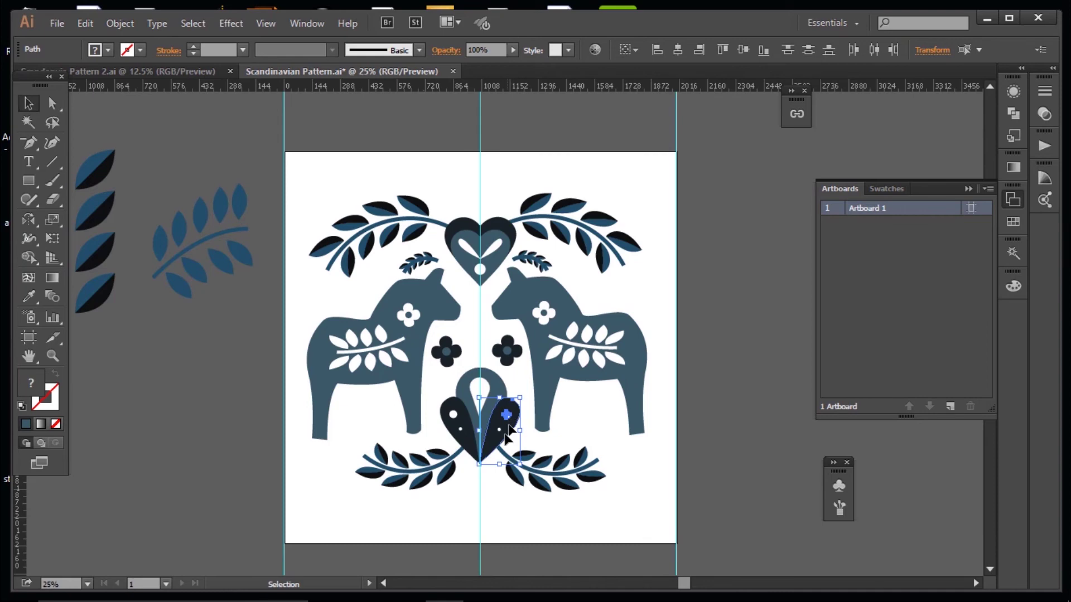
shift+click(500, 429)
shift+click(480, 390)
shift+click(464, 395)
shift+click(450, 418)
key(ctrl+g)
- Align the lower tulip motif horizontally to the centre guide
shift+click(480, 513)
click(629, 50)
click(661, 86)
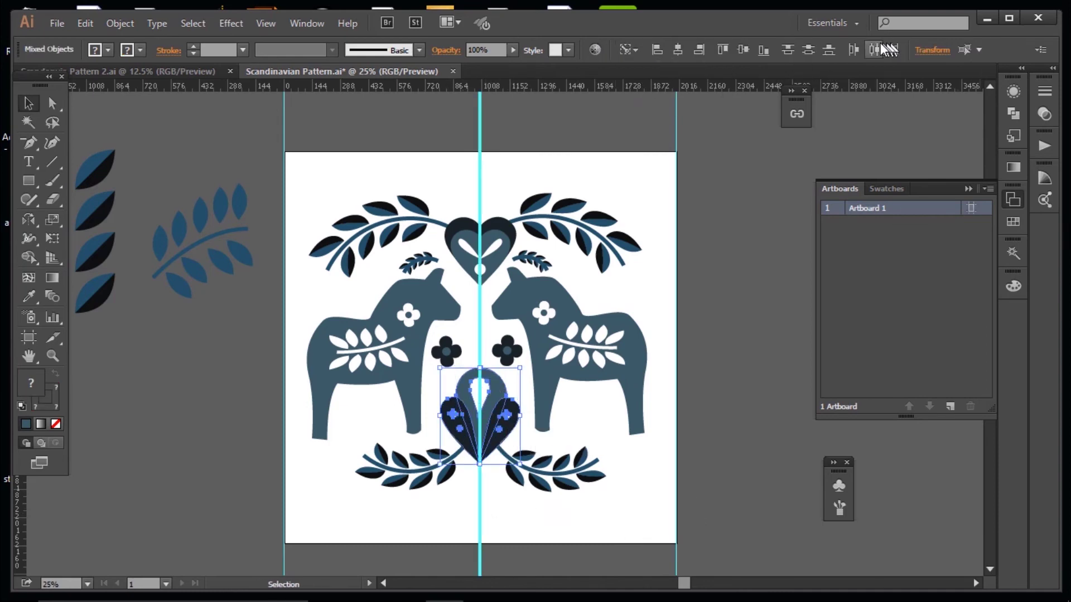
click(736, 327)
key(ctrl+minus)
key(ctrl+minus)
drag(493, 153, 724, 275)
key(ctrl+z)
key(ctrl+plus)
key(ctrl+plus)
key(ctrl+plus)
- Place a copy of the small dark flower on the centre guide above the tulip motif and delete the right-hand flower
drag(504, 368, 481, 341)
key(ctrl+z)
click(516, 415)
click(520, 352)
key(Delete)
- Reflect a copy of the left dark flower across the centre guide
click(437, 360)
key(o)
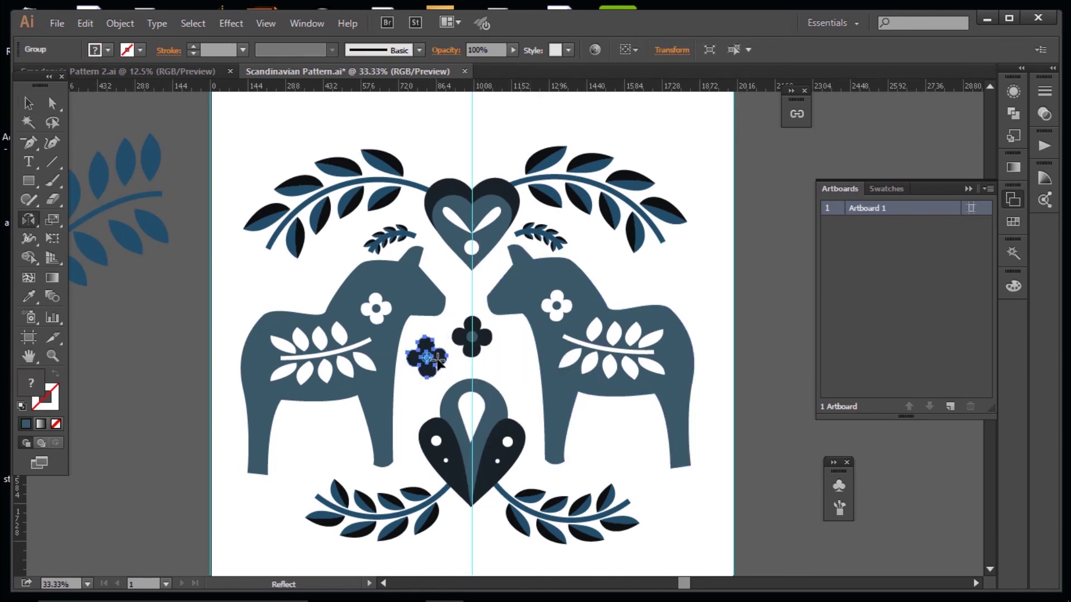
alt+click(472, 372)
click(28, 104)
click(139, 260)
- Delete the artwork right of the centre guide: horse, upper branch, small sprig, lower branch and dark flower
click(678, 397)
key(Delete)
click(627, 181)
key(Delete)
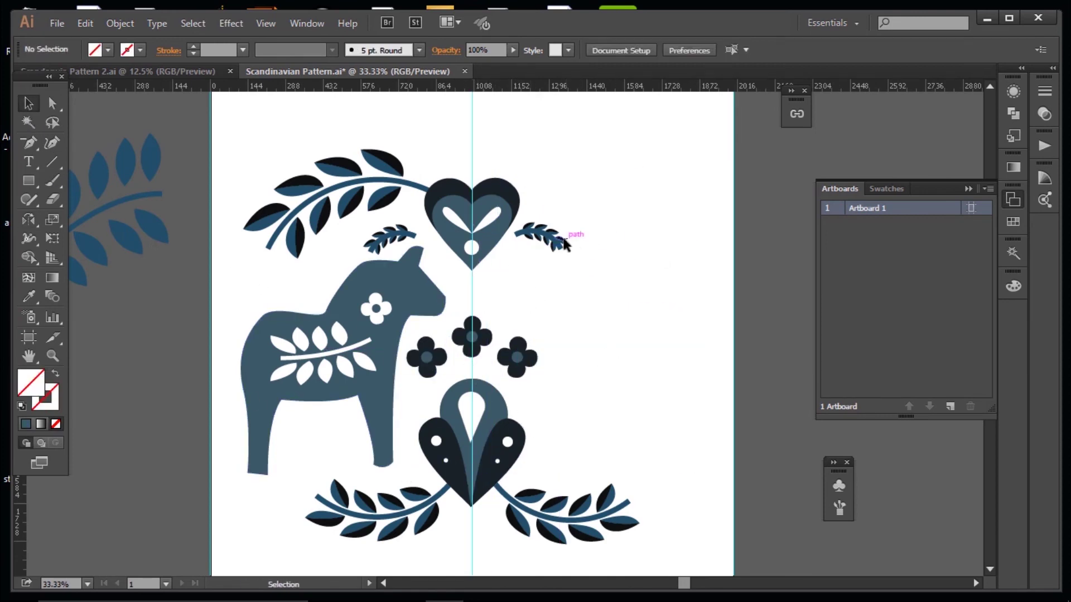
click(564, 241)
key(Delete)
click(496, 453)
click(521, 522)
key(Delete)
click(518, 356)
key(Delete)
- Reflect a copy of all the left-side artwork across the centre guide and send the copy to the back
drag(396, 560, 285, 150)
key(o)
click(470, 364)
alt+click(471, 286)
click(28, 103)
right_click(528, 401)
mouse_move(605, 539)
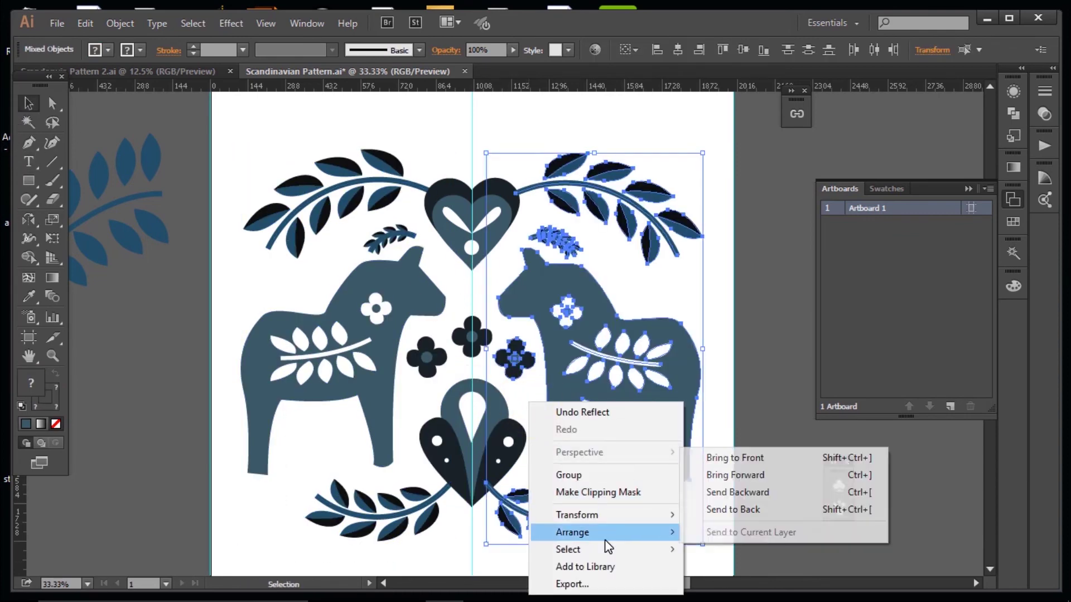
click(704, 407)
key(ctrl+minus)
key(ctrl+minus)
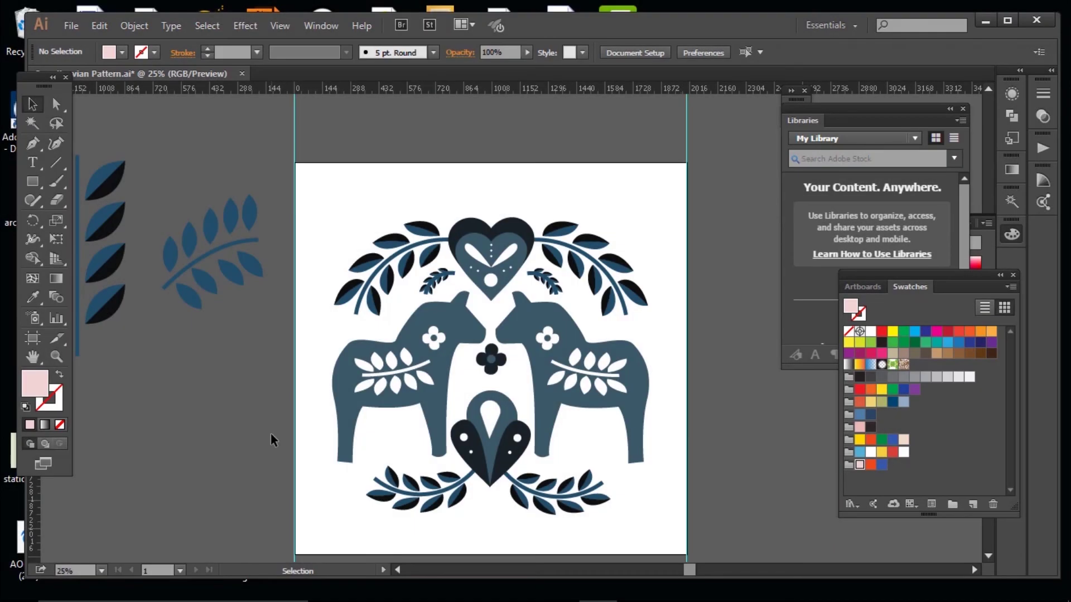
- Draw a light pink rectangle covering the whole artboard and send it to the back as the background
click(33, 182)
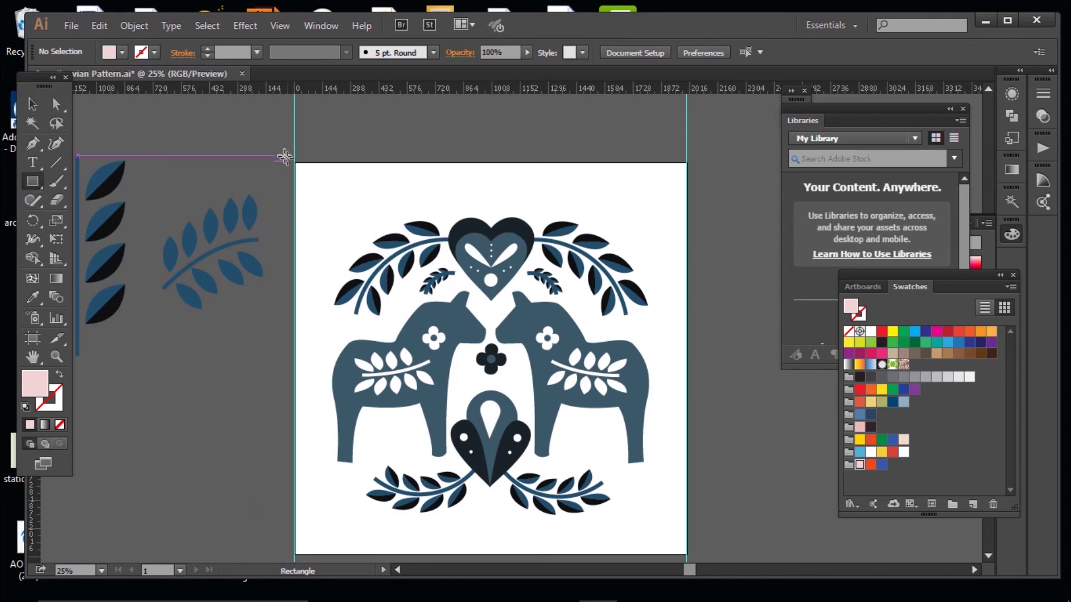
mouse_move(295, 163)
mouse_down()
mouse_move(366, 245)
mouse_move(552, 371)
mouse_move(669, 548)
mouse_move(688, 555)
mouse_up()
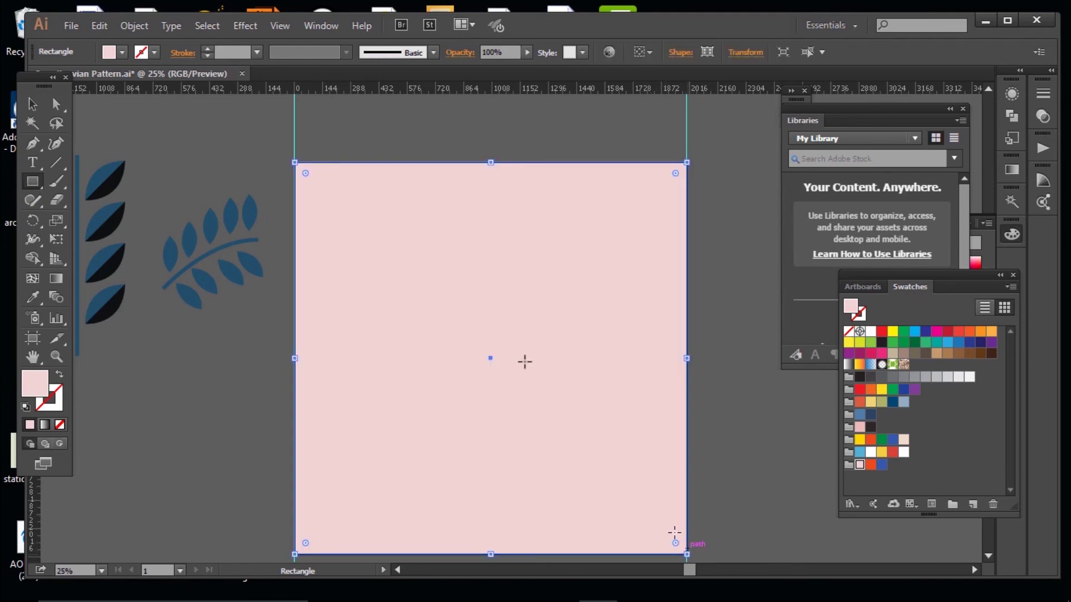
click(38, 104)
right_click(479, 311)
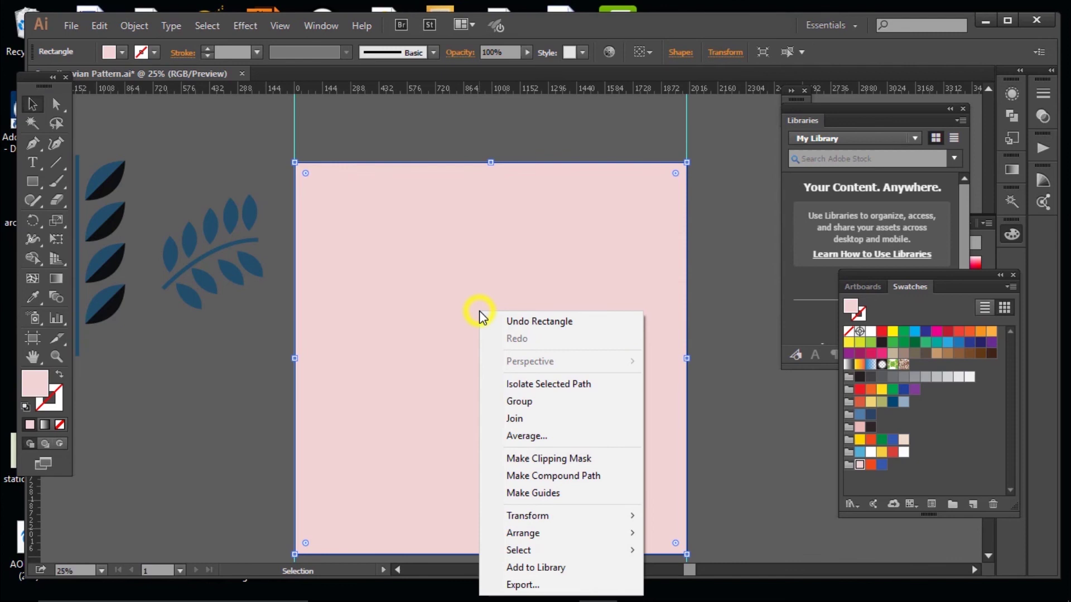
mouse_move(575, 534)
click(718, 511)
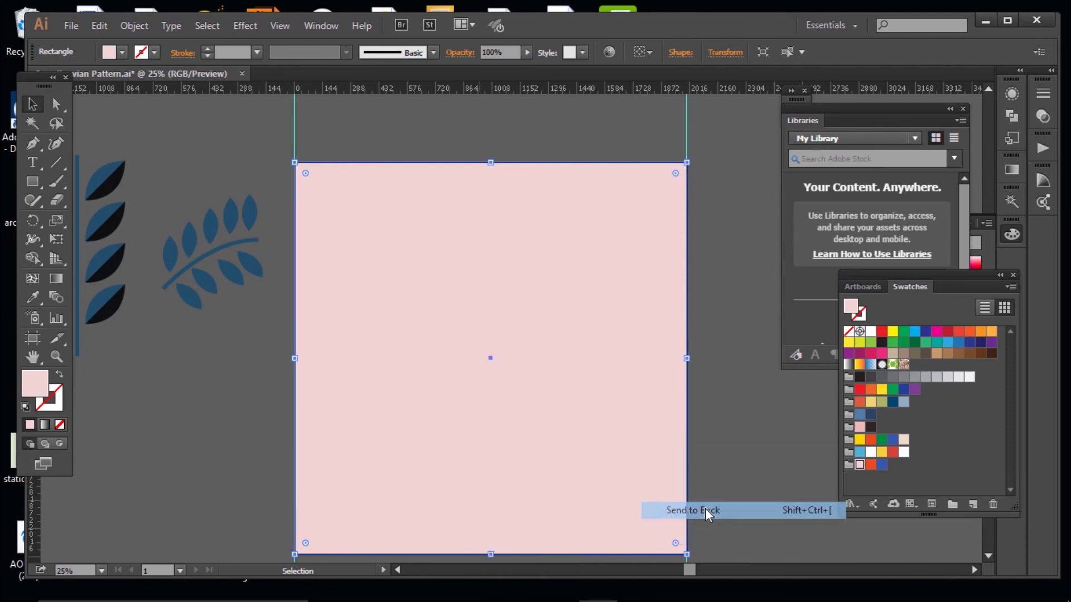
click(713, 497)
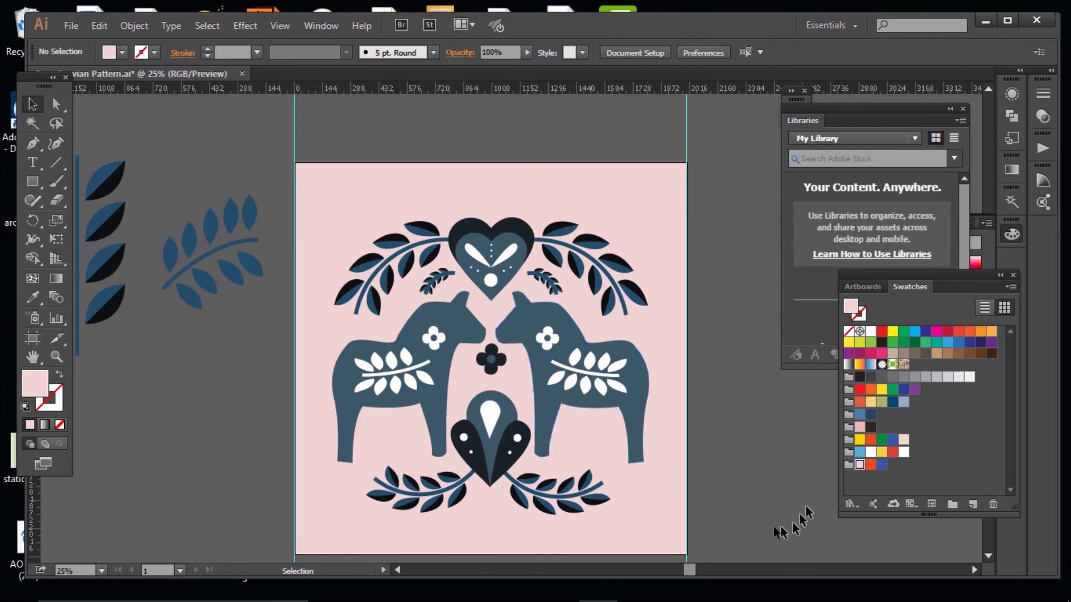
- Select the whole pattern with its background and open Recolor Artwork for it
drag(627, 487, 344, 206)
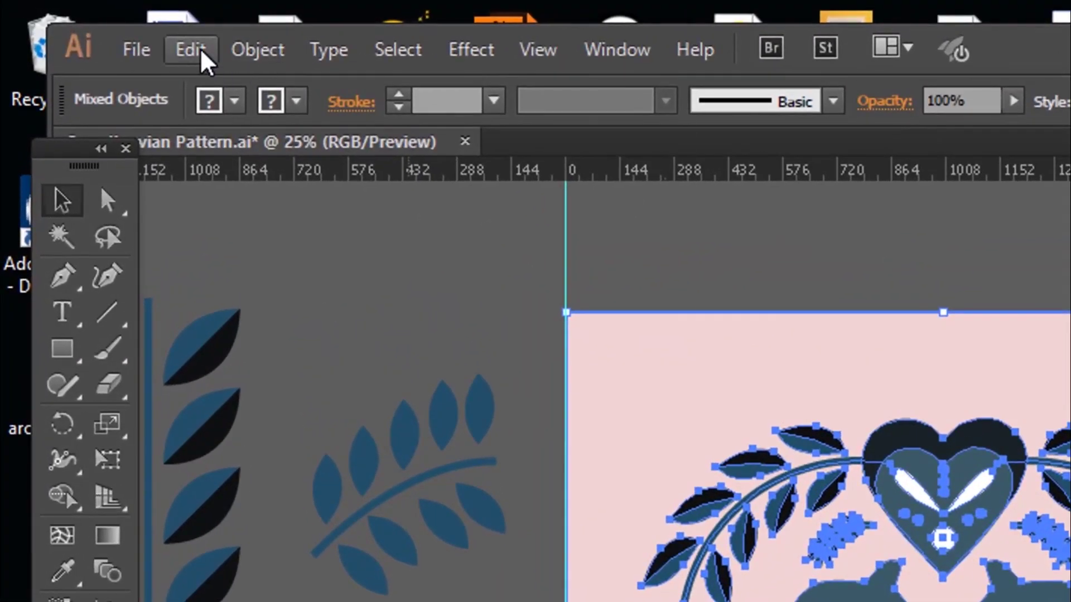
click(151, 39)
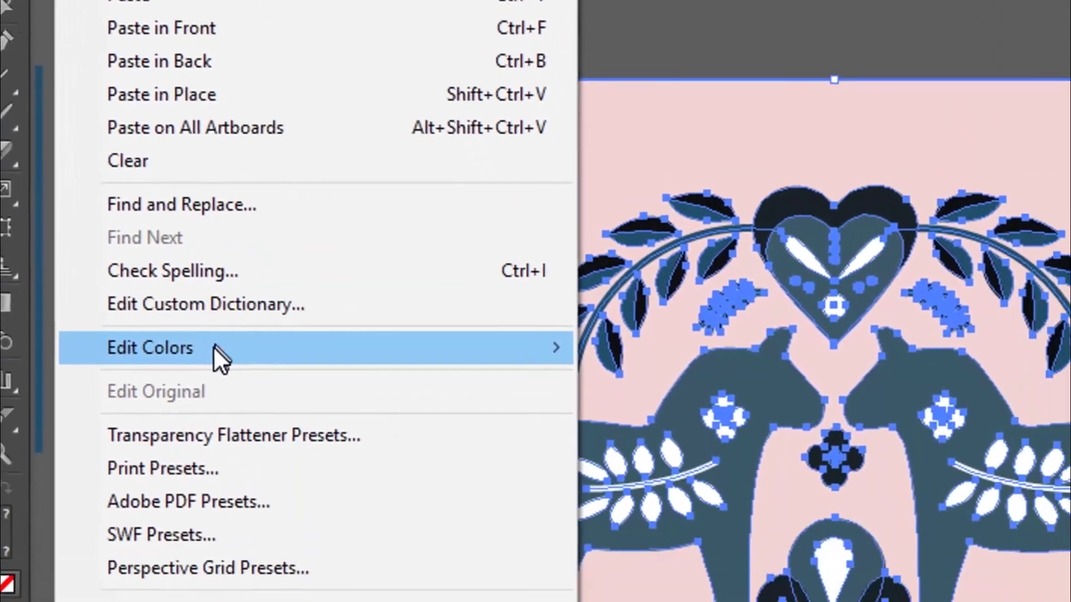
mouse_move(213, 347)
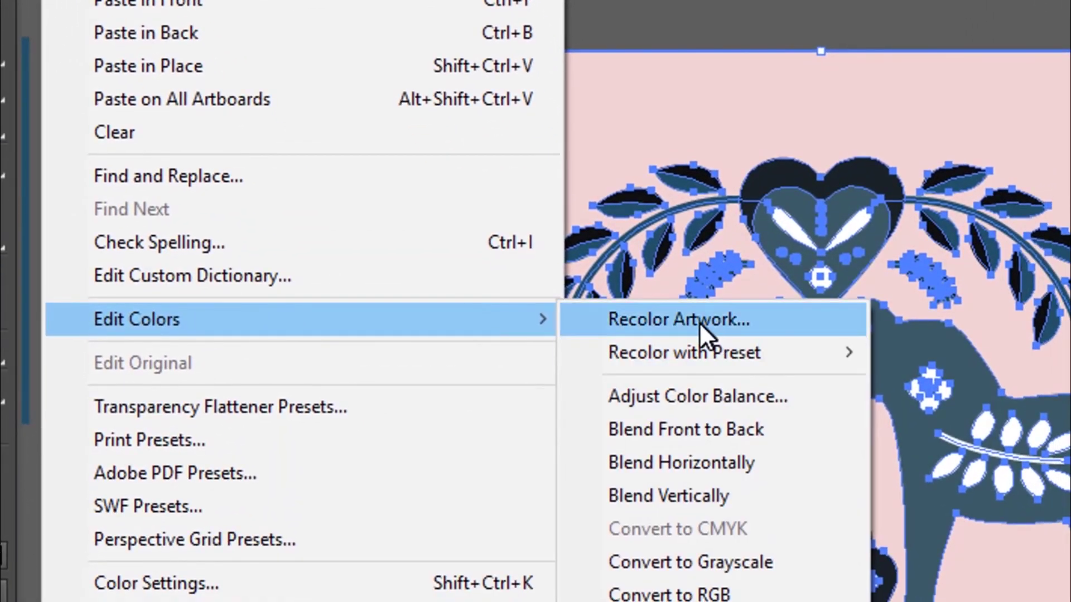
click(712, 352)
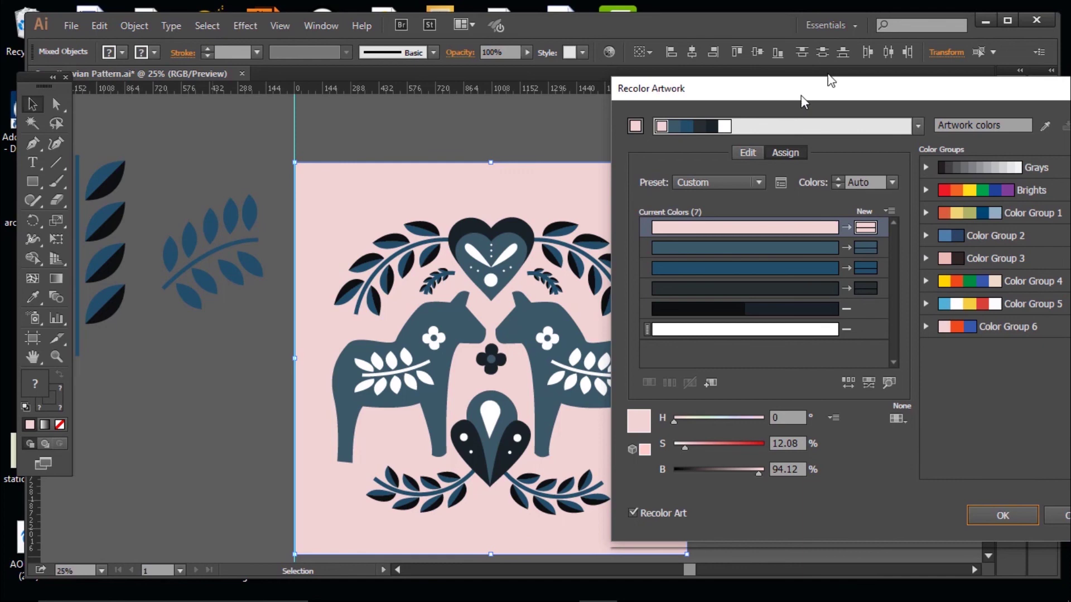
mouse_move(803, 102)
mouse_down()
mouse_move(831, 62)
mouse_move(834, 89)
mouse_move(820, 107)
mouse_move(799, 108)
mouse_up()
- Recolour the slate blue of the horses and hearts with the orange-red swatch R=240 G=73 B=26 1
click(780, 259)
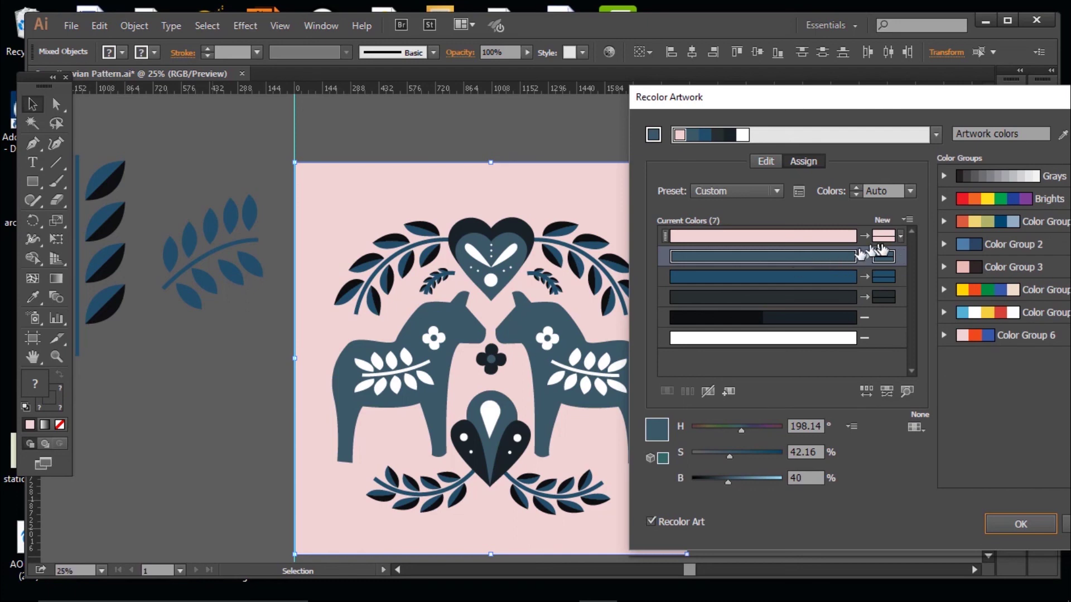
click(884, 257)
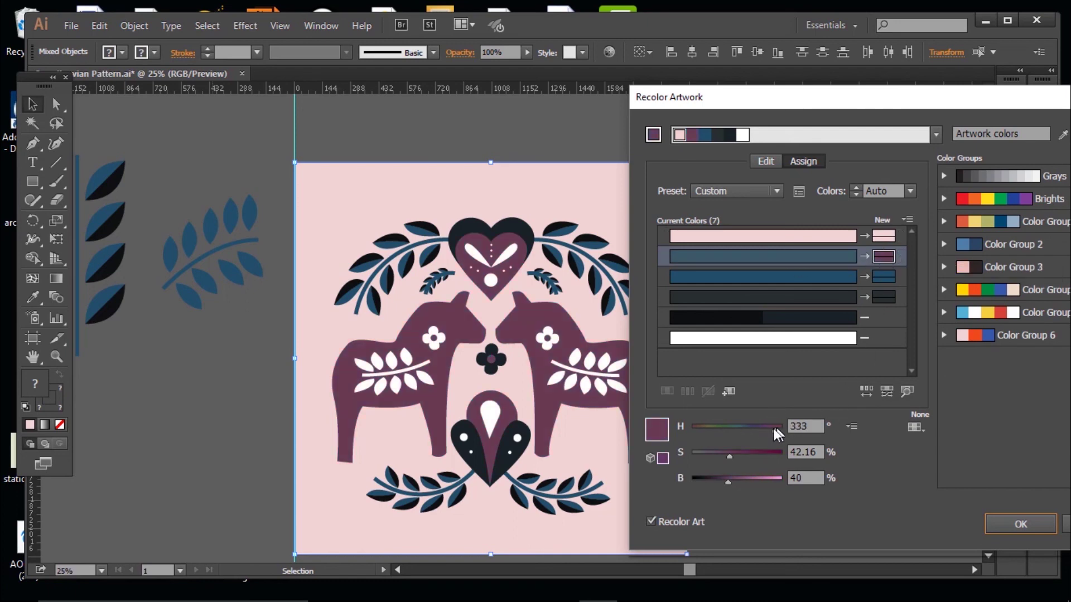
drag(768, 458, 772, 489)
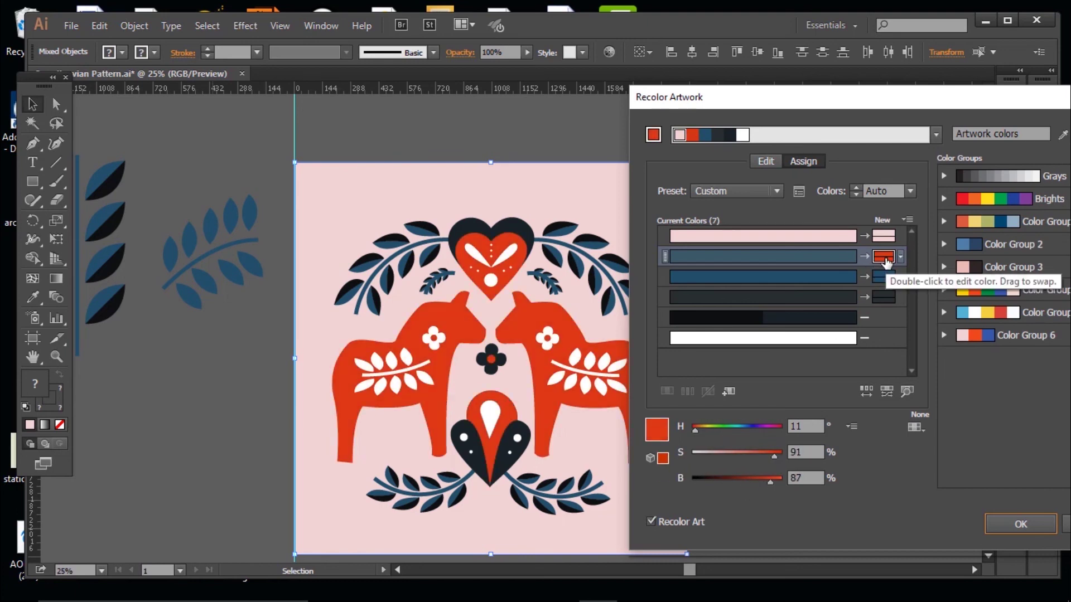
double_click(884, 257)
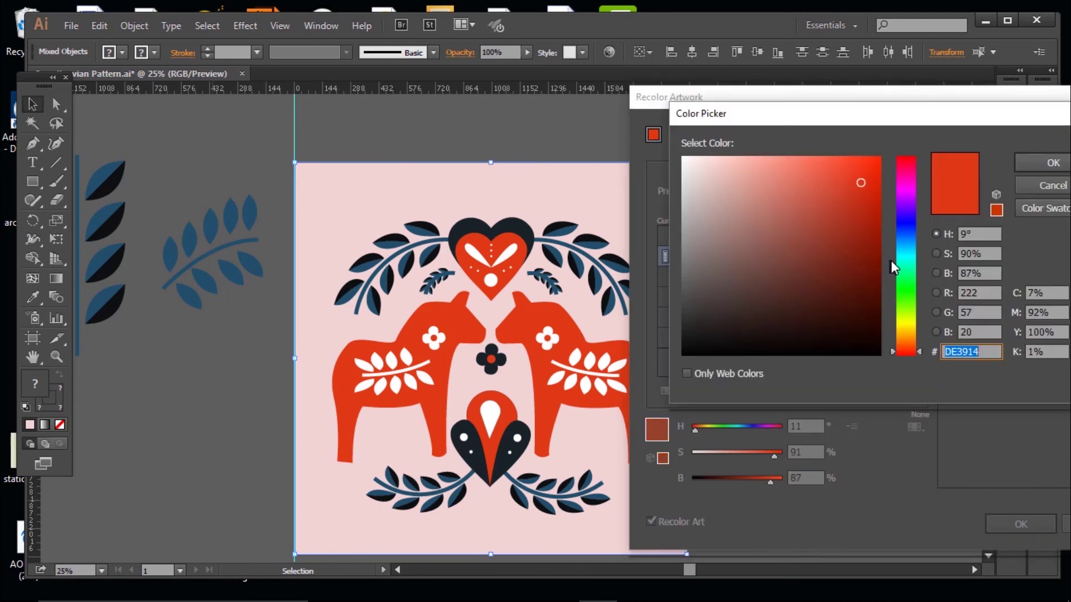
click(1044, 208)
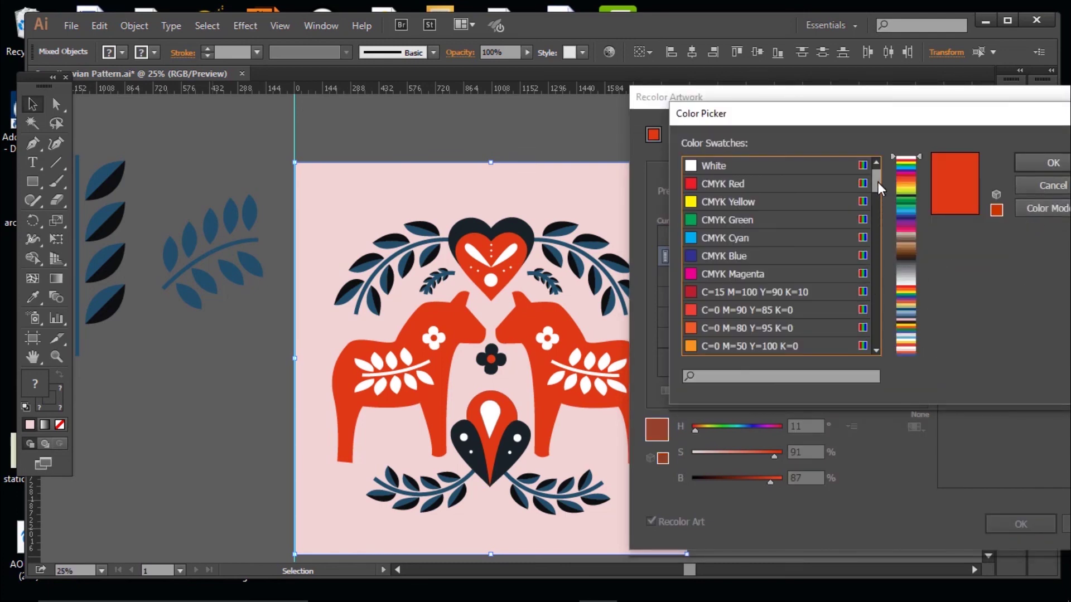
drag(878, 189, 870, 355)
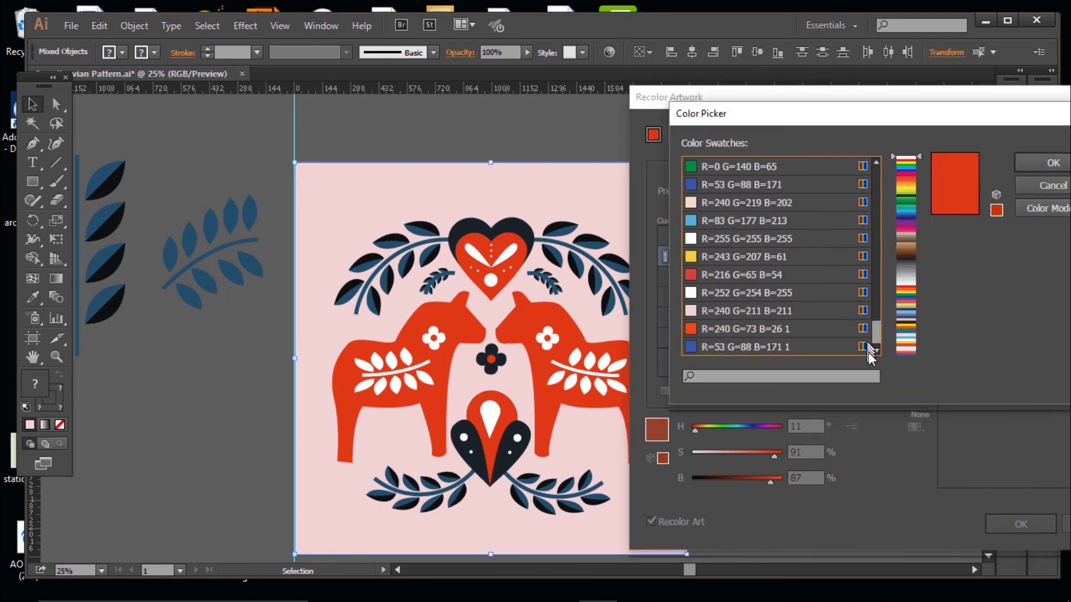
click(753, 329)
click(1048, 163)
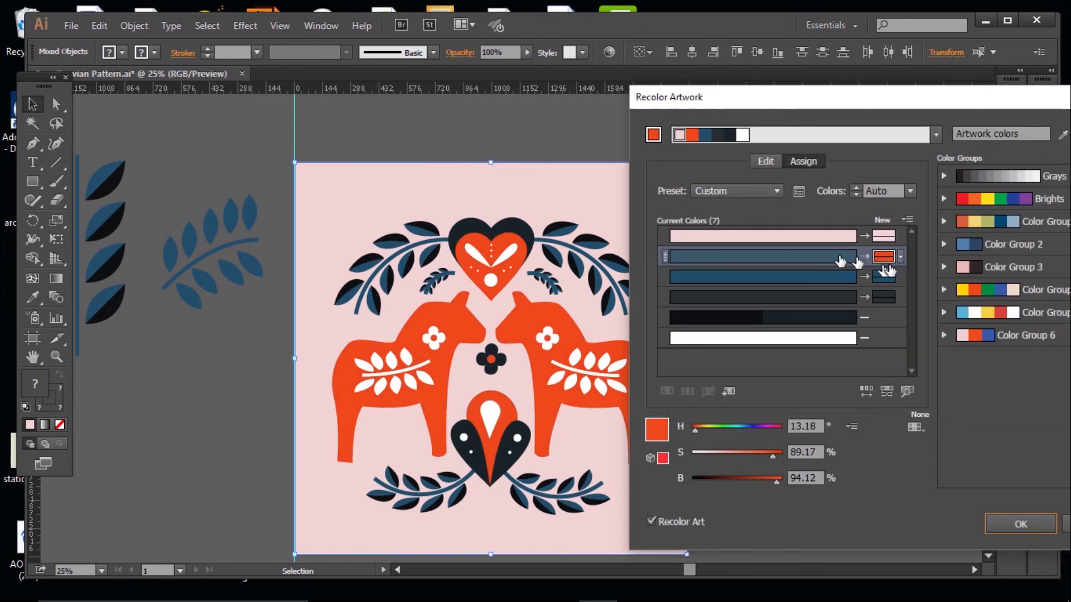
- Merge the mid blue and dark grey into the orange-red colour row and assign a new colour to the black row
drag(884, 264, 830, 256)
drag(830, 298, 827, 257)
click(864, 317)
click(929, 349)
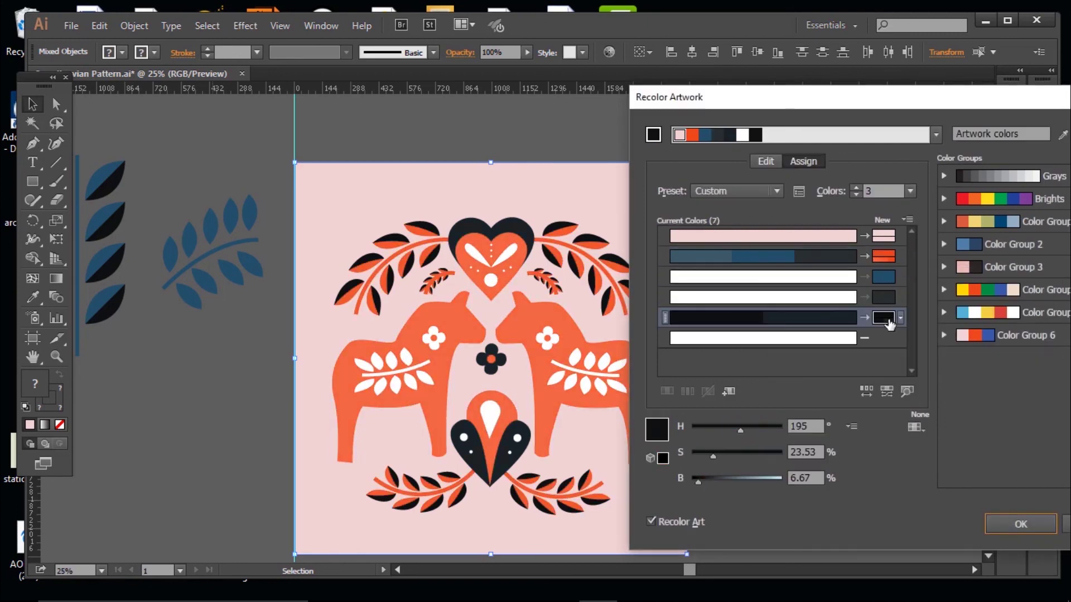
- Recolour the black tones of the pattern with the blue swatch R=53 G=88 B=171
double_click(884, 318)
click(1034, 208)
scroll(864, 347, down, 10)
click(864, 347)
click(1033, 165)
drag(887, 317, 894, 277)
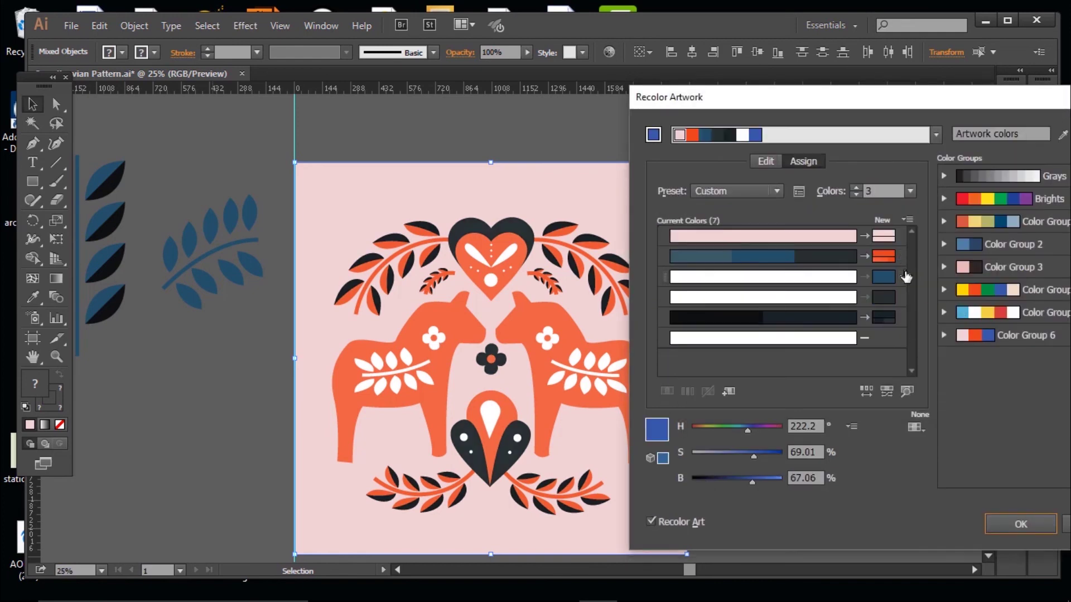
double_click(887, 318)
click(1035, 209)
scroll(781, 279, down, 2)
click(747, 314)
click(1052, 163)
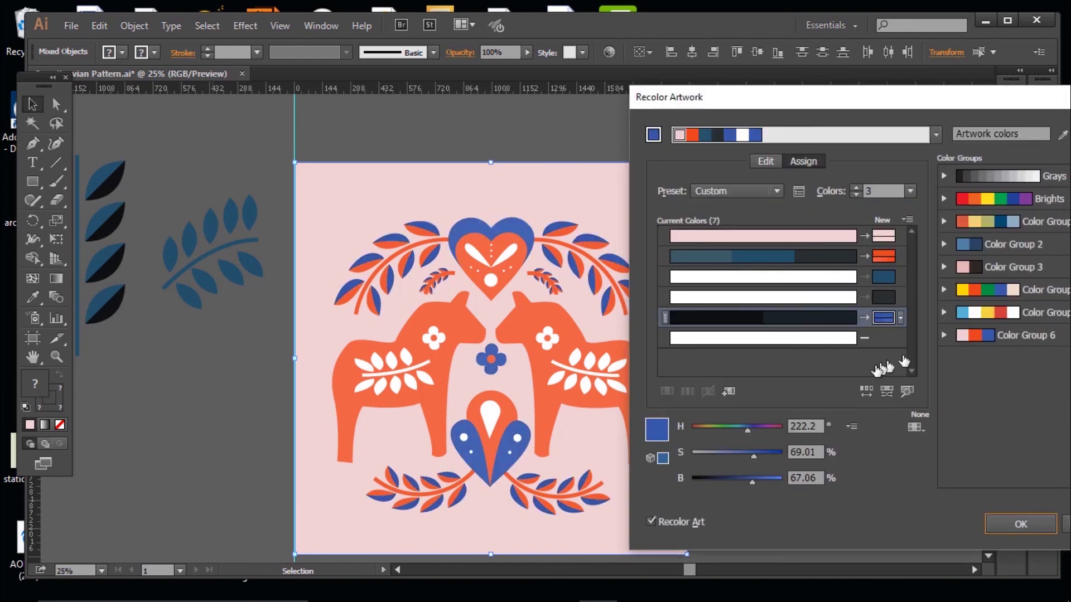